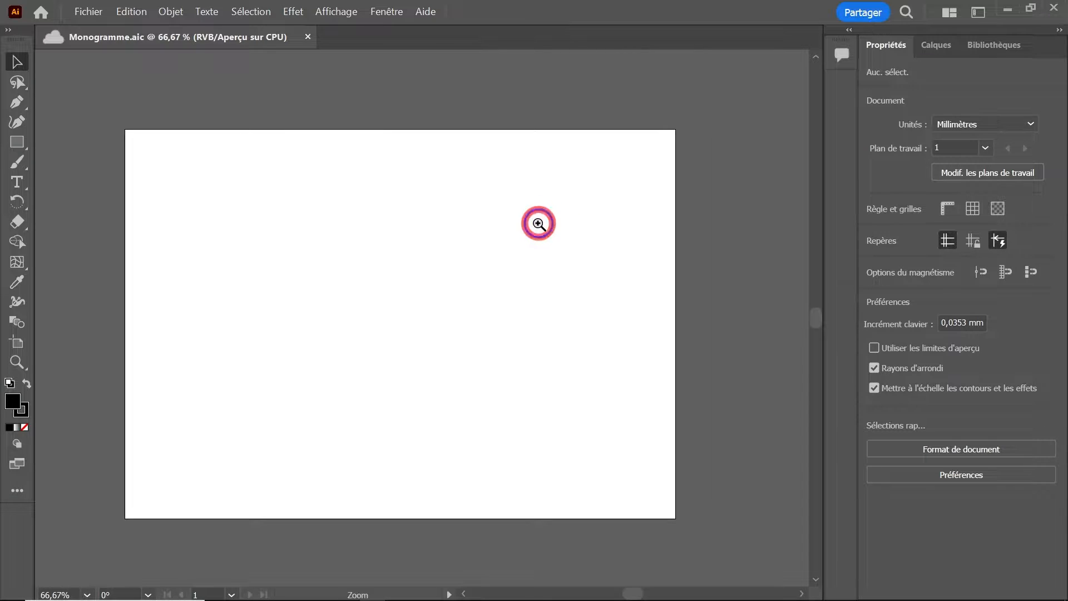
# Draw a black equilateral triangle about 71 mm wide and 62 mm high on the left half of the artboard with the Polygon tool.
pyautogui.moveTo(538, 224)
pyautogui.mouseDown()
pyautogui.moveTo(625, 210)
pyautogui.moveTo(705, 160)
pyautogui.moveTo(529, 231)
pyautogui.mouseUp()
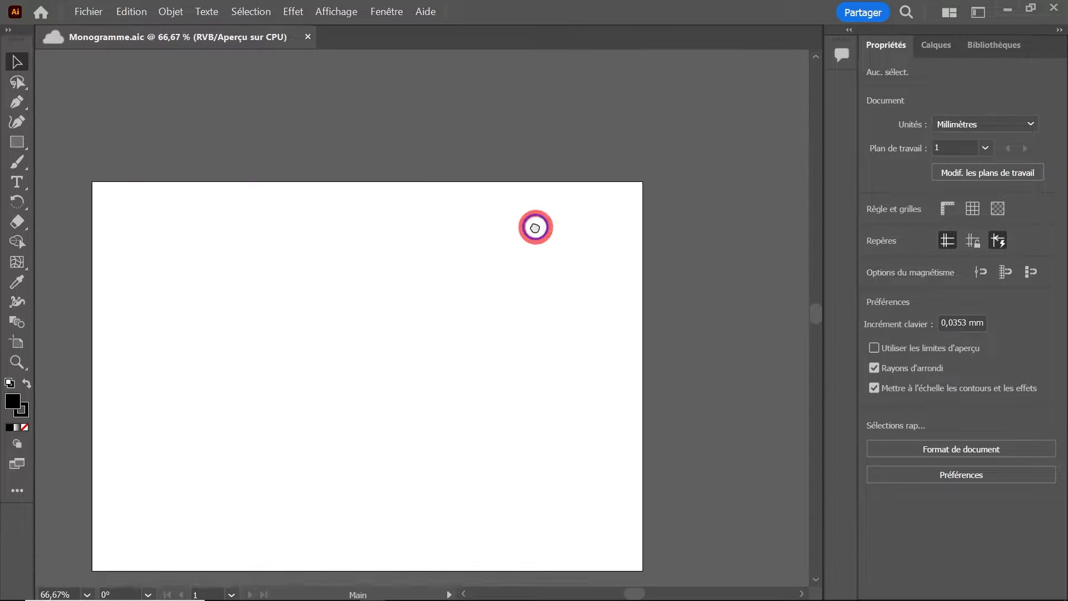
pyautogui.moveTo(534, 228); pyautogui.dragTo(580, 158)
pyautogui.click(18, 143)
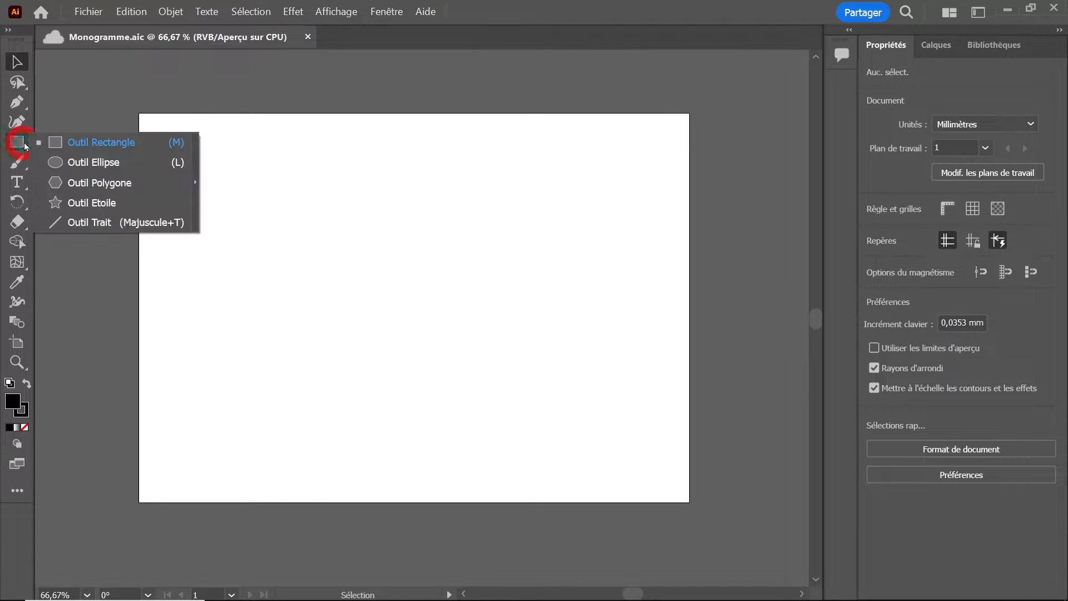
pyautogui.click(95, 182)
pyautogui.moveTo(307, 254)
pyautogui.mouseDown()
pyautogui.moveTo(360, 299)
pyautogui.moveTo(374, 292)
pyautogui.mouseUp()
pyautogui.press('Down')
pyautogui.press('Down')
pyautogui.press('Down')
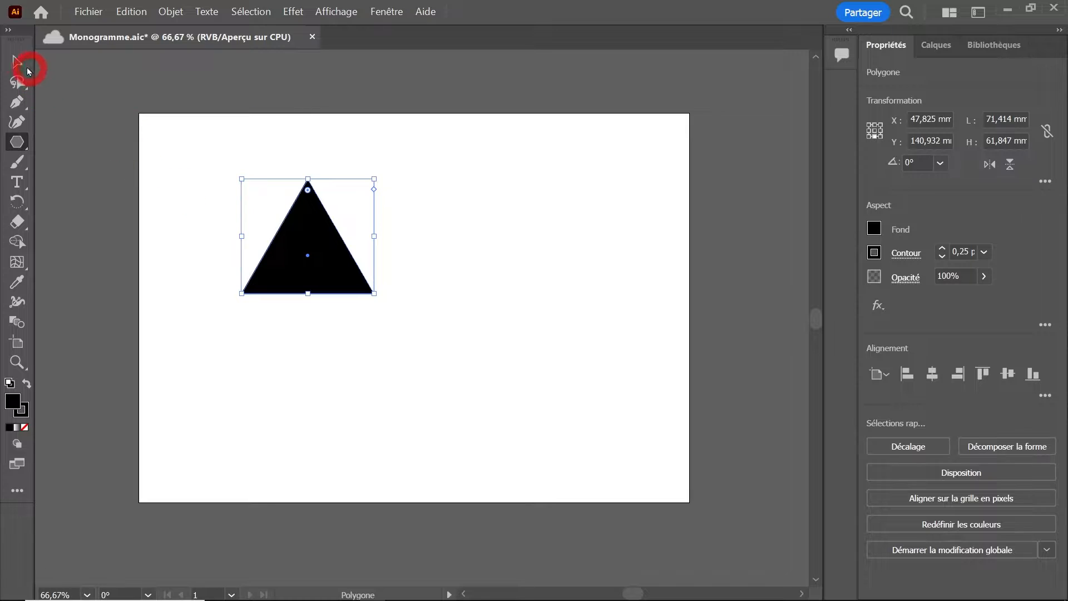
pyautogui.click(394, 226)
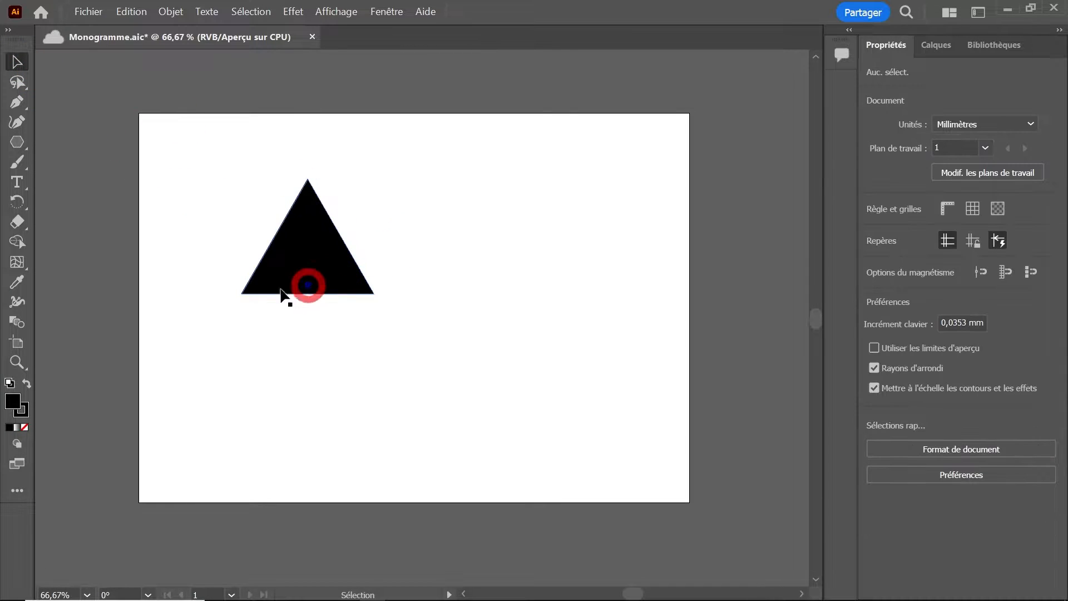
# Set the stroke color to none with nothing selected.
pyautogui.click(23, 415)
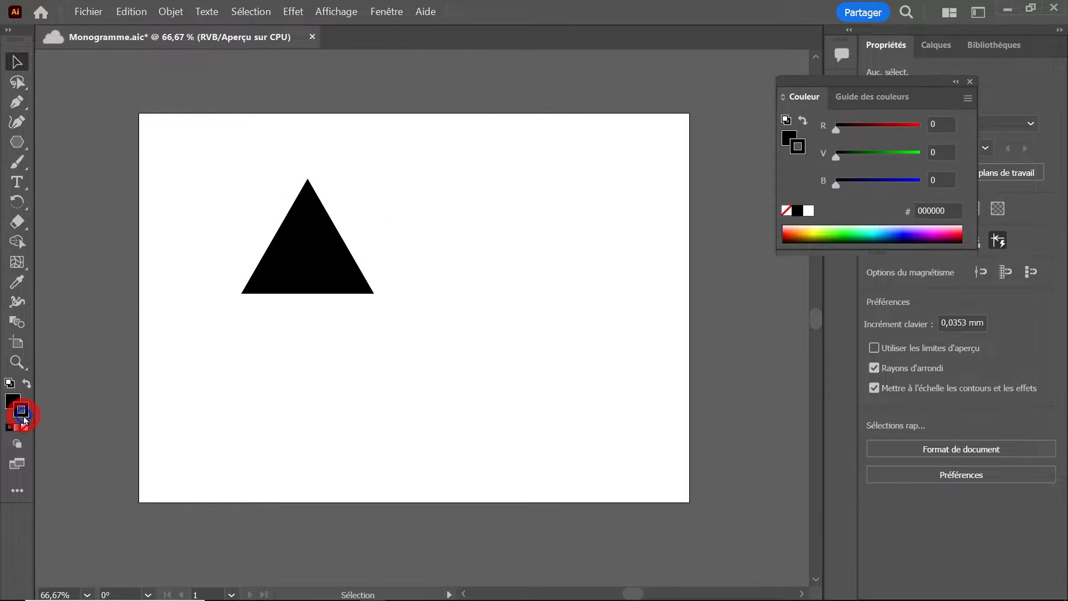
pyautogui.click(25, 426)
pyautogui.click(215, 343)
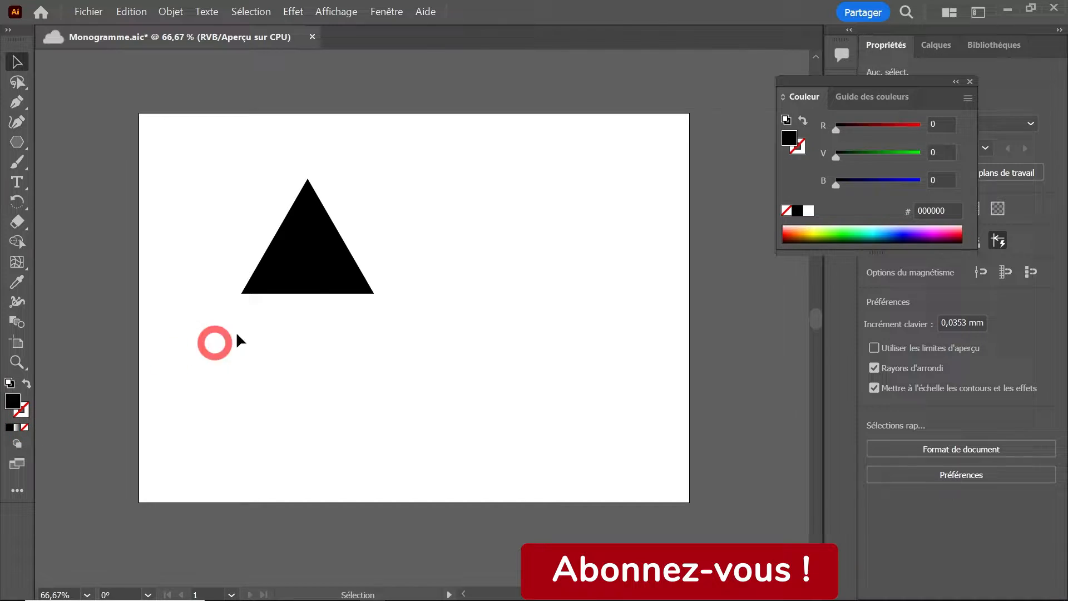
# Add an anchor point at the middle of the triangle's base and delete the bottom-left corner anchor, leaving only the right half.
pyautogui.press('z')
pyautogui.click(322, 259)
pyautogui.press('a')
pyautogui.click(390, 288)
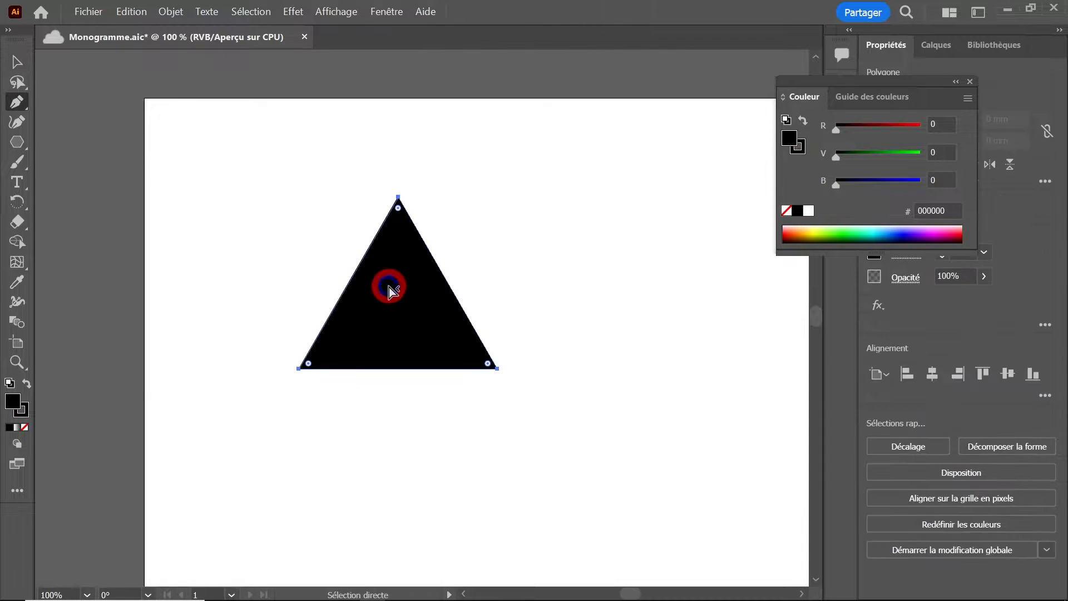
pyautogui.click(399, 368)
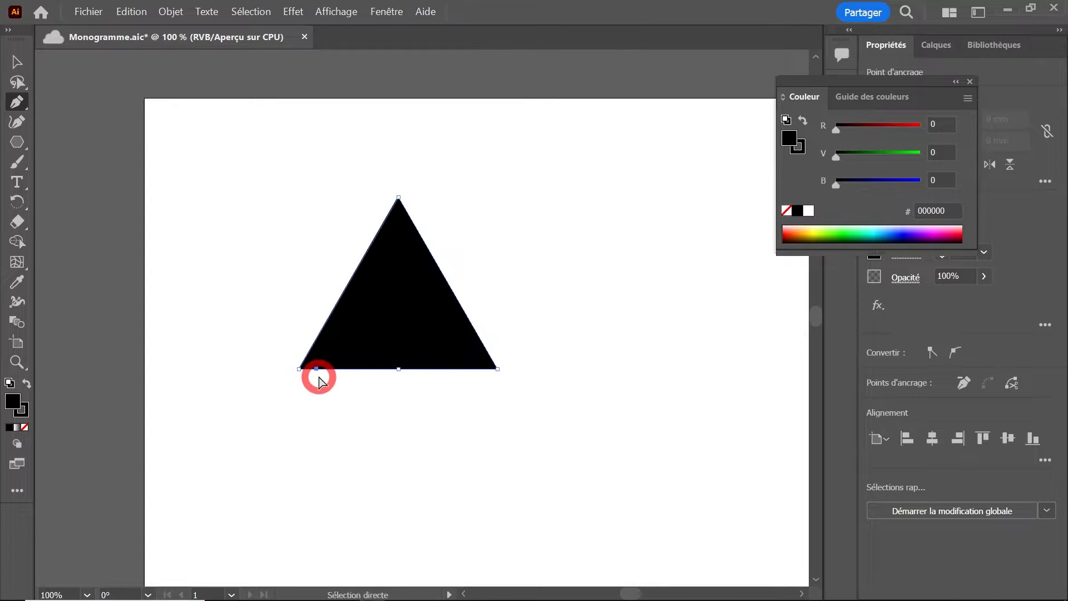
pyautogui.hotkey('ctrl', 'a')
pyautogui.click(299, 368)
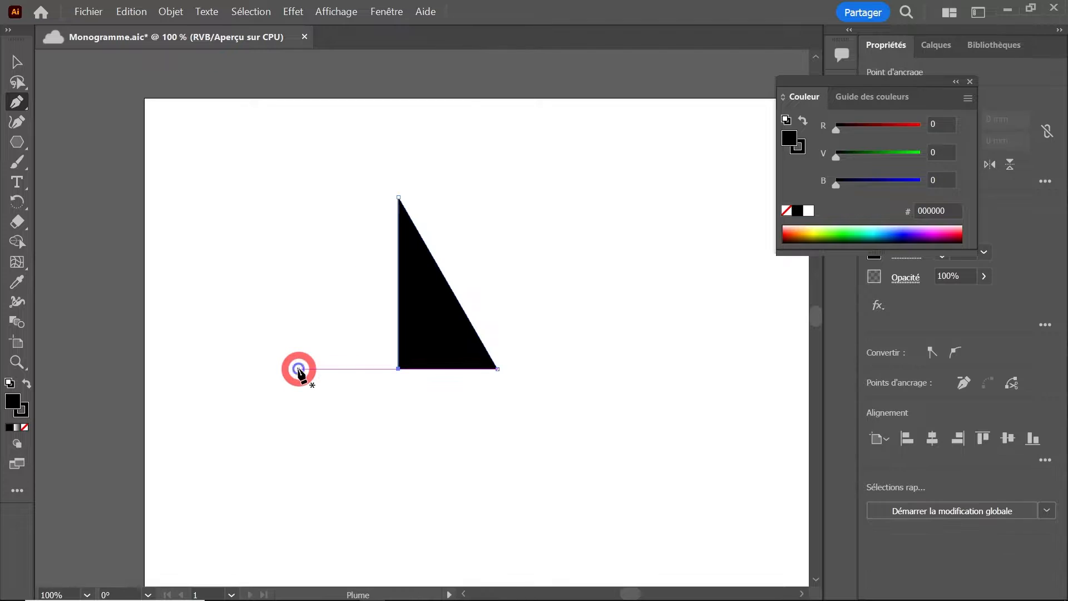
pyautogui.click(18, 65)
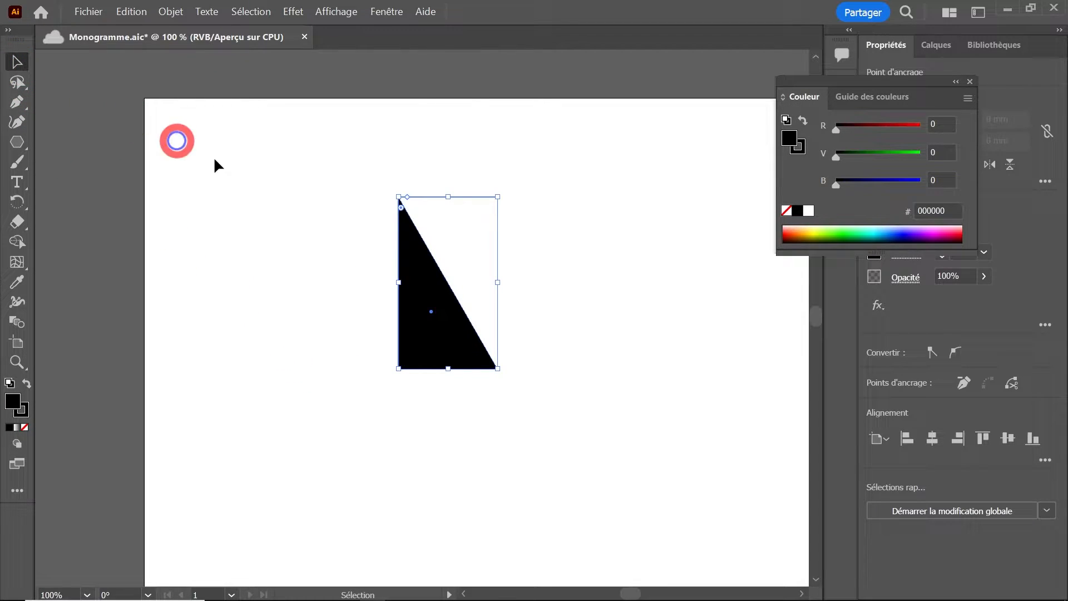
pyautogui.click(275, 205)
# Reflect a copy of the half triangle across the vertical axis and place it against the original's left side to complete the triangle.
pyautogui.click(432, 298)
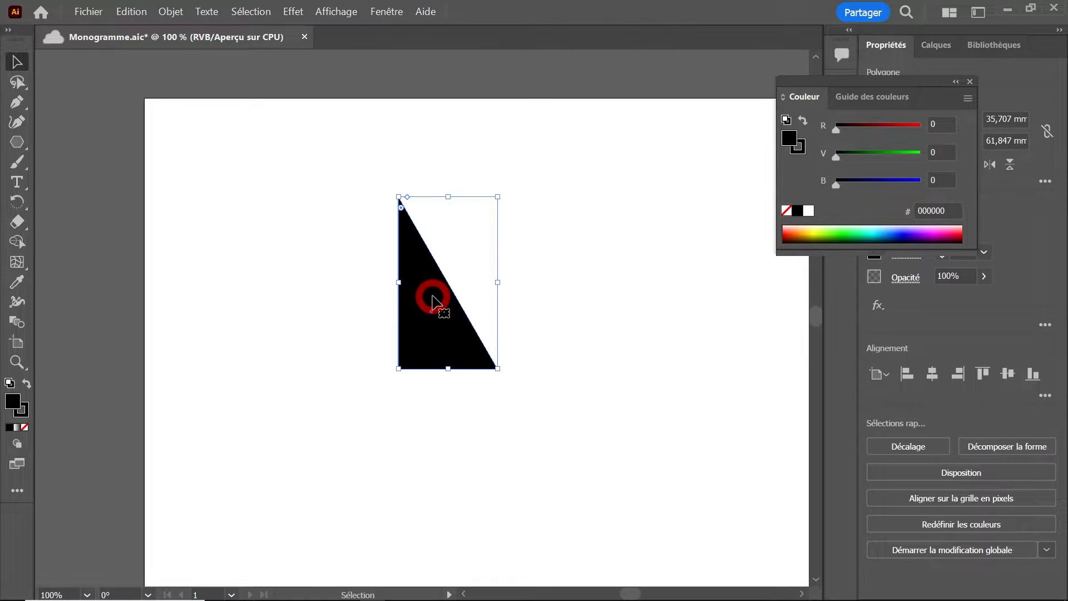
pyautogui.rightClick(433, 300)
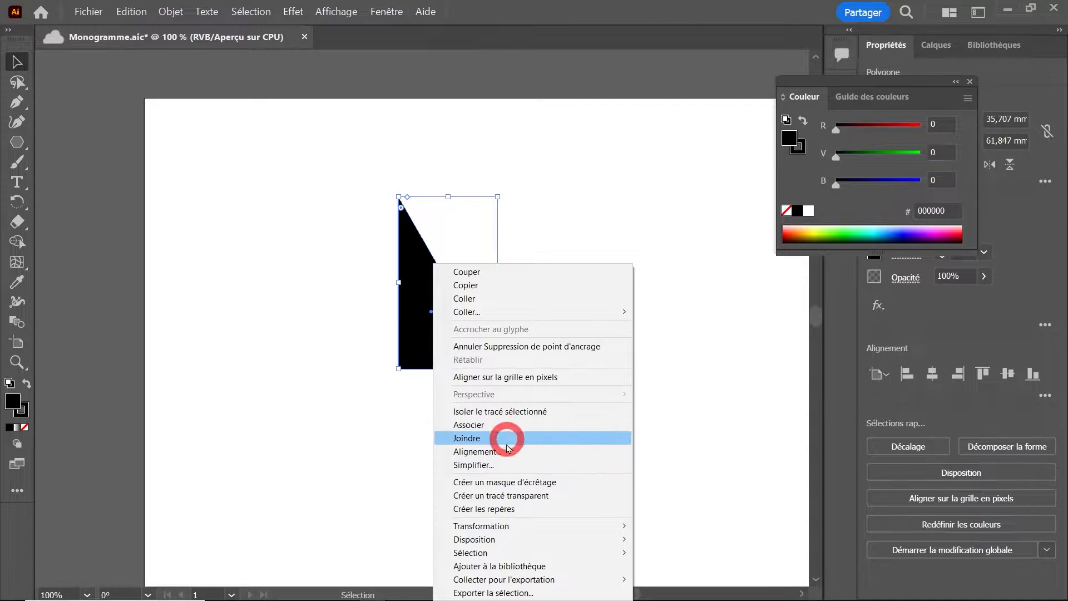
pyautogui.moveTo(508, 526)
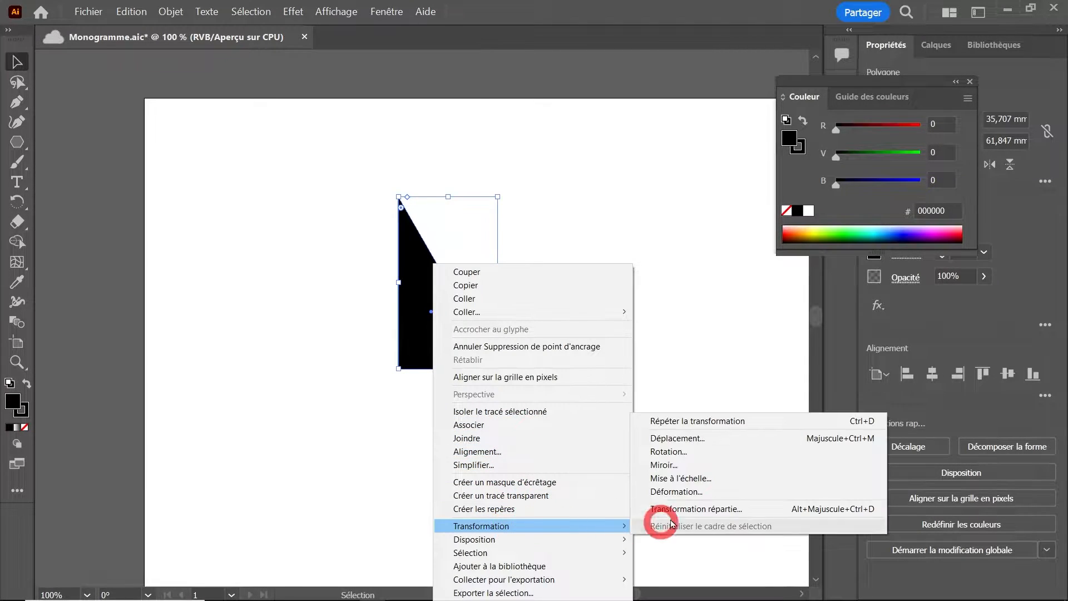
pyautogui.click(688, 470)
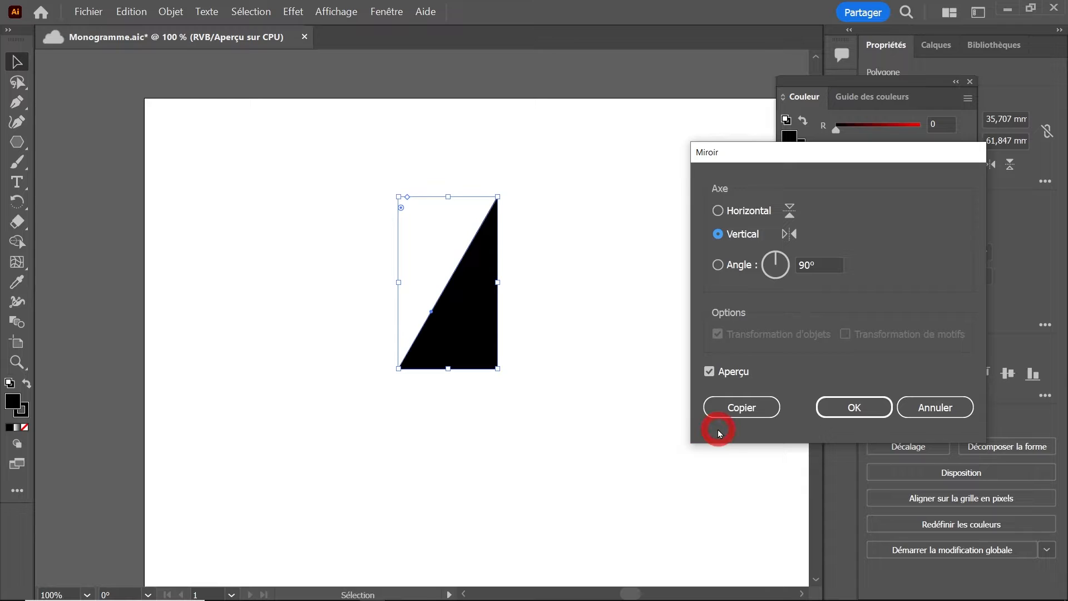
pyautogui.click(740, 405)
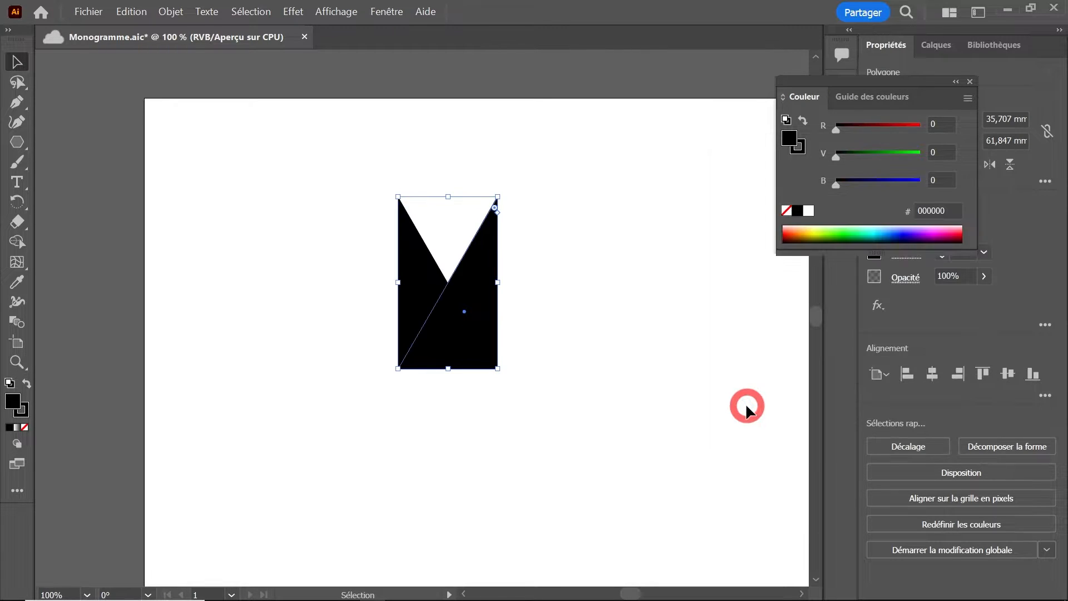
pyautogui.moveTo(495, 269); pyautogui.dragTo(396, 269)
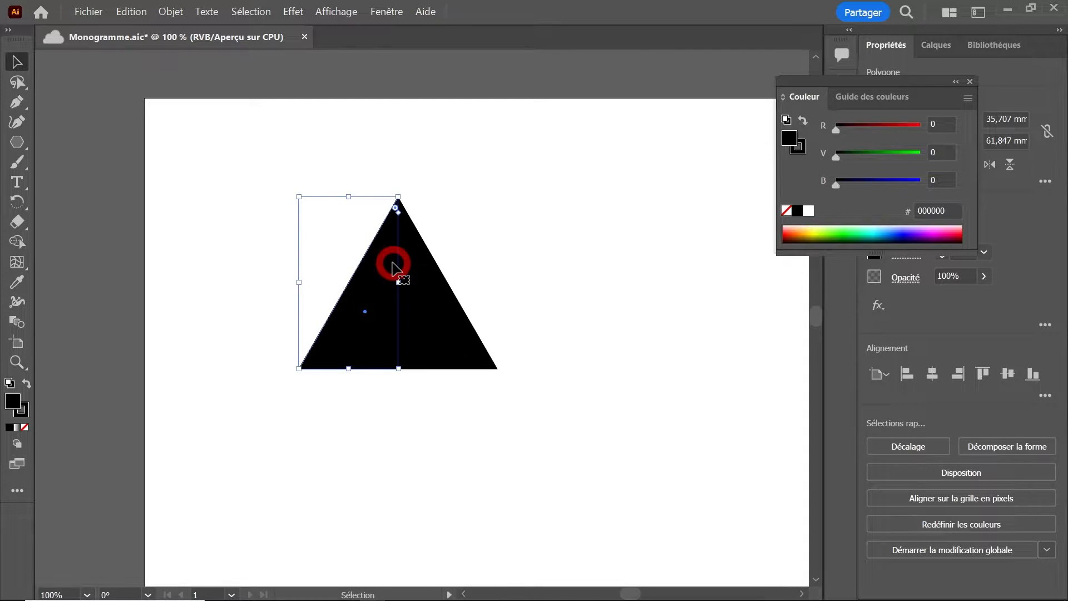
# Reflect a copy of both triangle halves across the horizontal axis and move it directly below the base to form a diamond.
pyautogui.moveTo(282, 169); pyautogui.dragTo(489, 322)
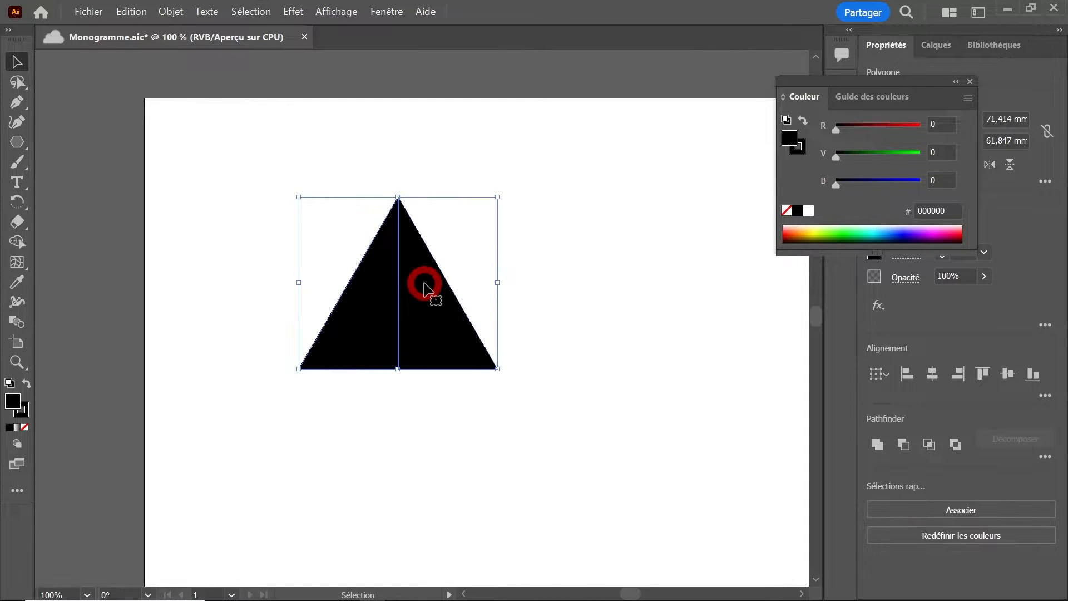
pyautogui.rightClick(425, 287)
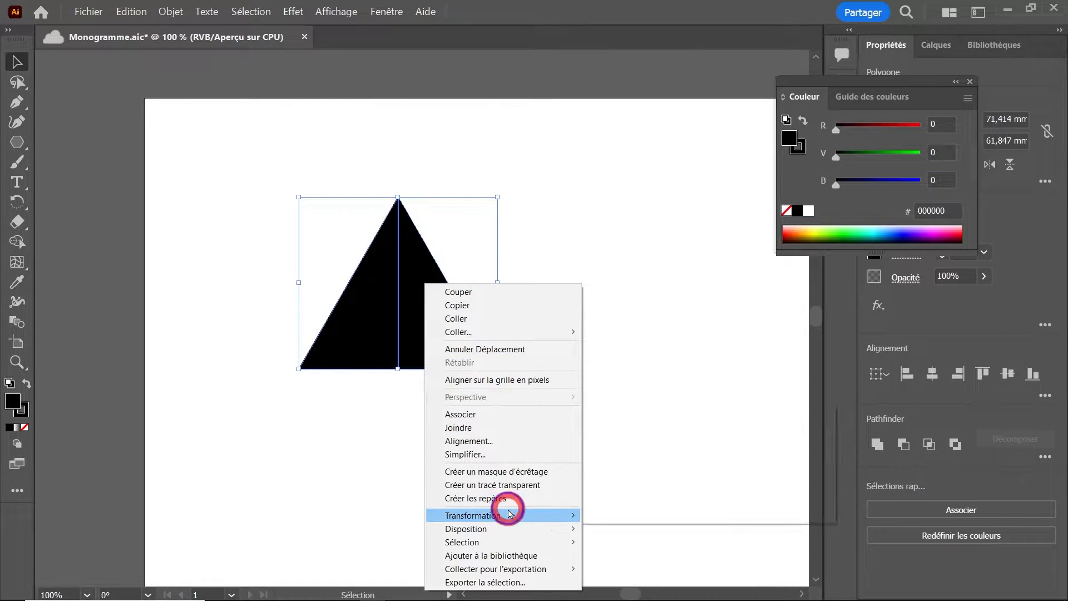
pyautogui.moveTo(507, 515)
pyautogui.click(638, 459)
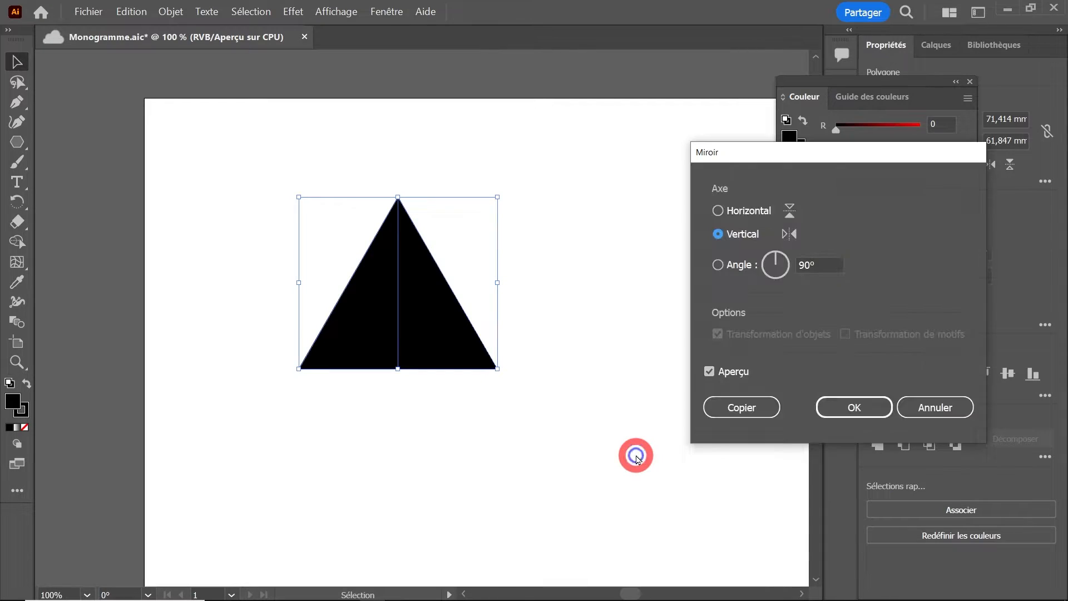
pyautogui.click(746, 218)
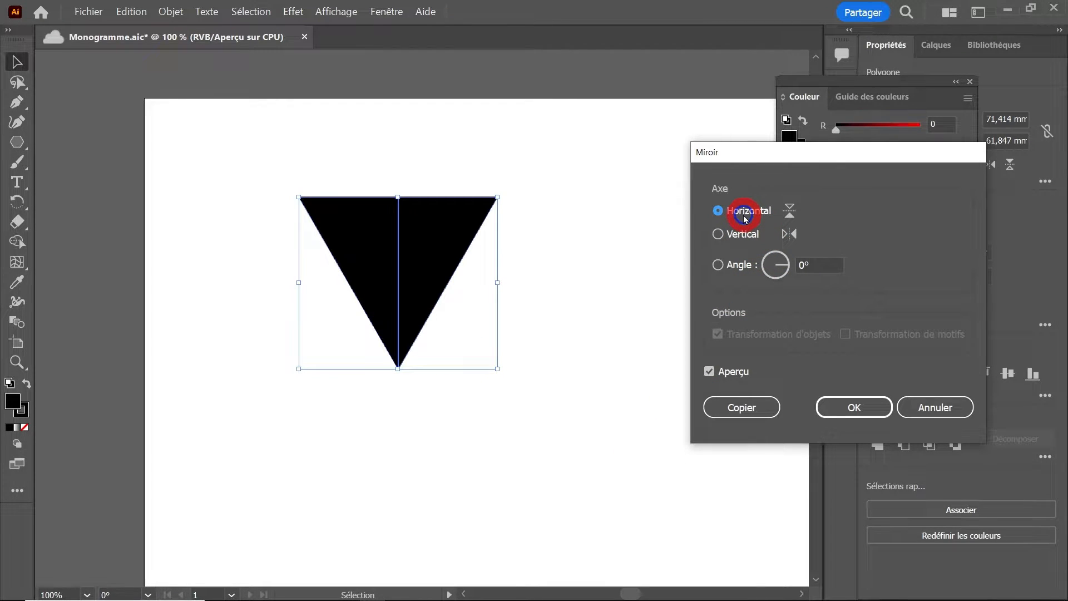
pyautogui.click(742, 408)
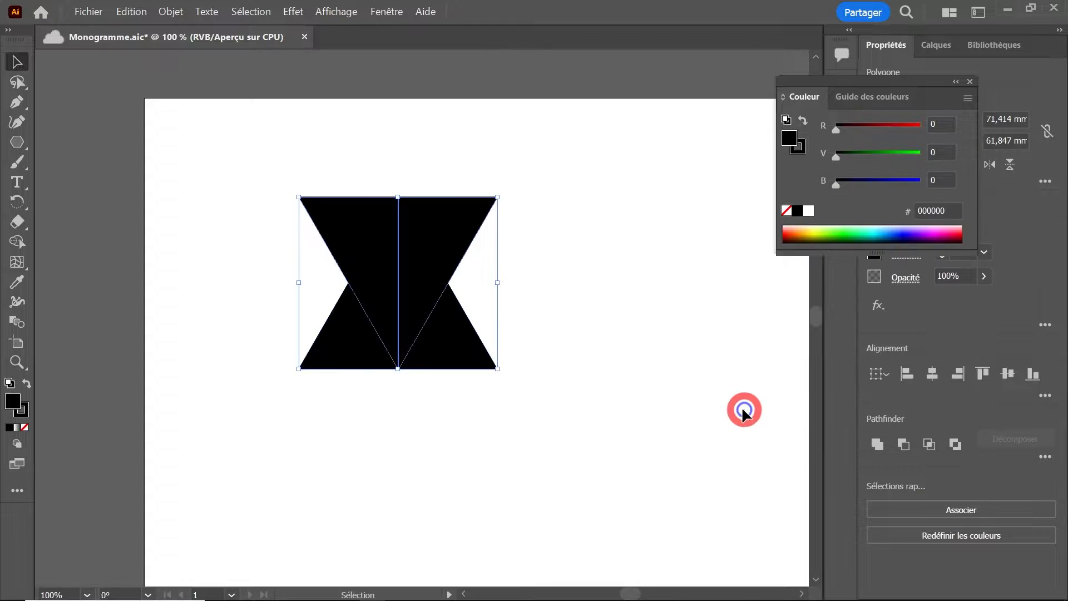
pyautogui.moveTo(413, 251); pyautogui.dragTo(415, 422)
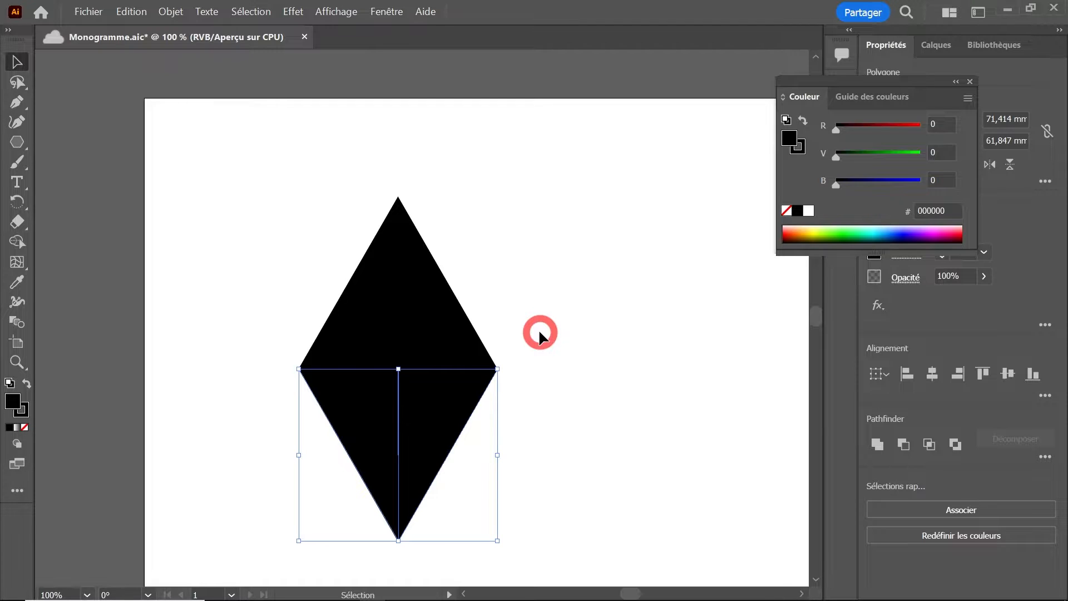
# Copy each half triangle of the diamond into the diagonally opposite outer corner so the diamond becomes a full rectangle.
pyautogui.click(474, 382)
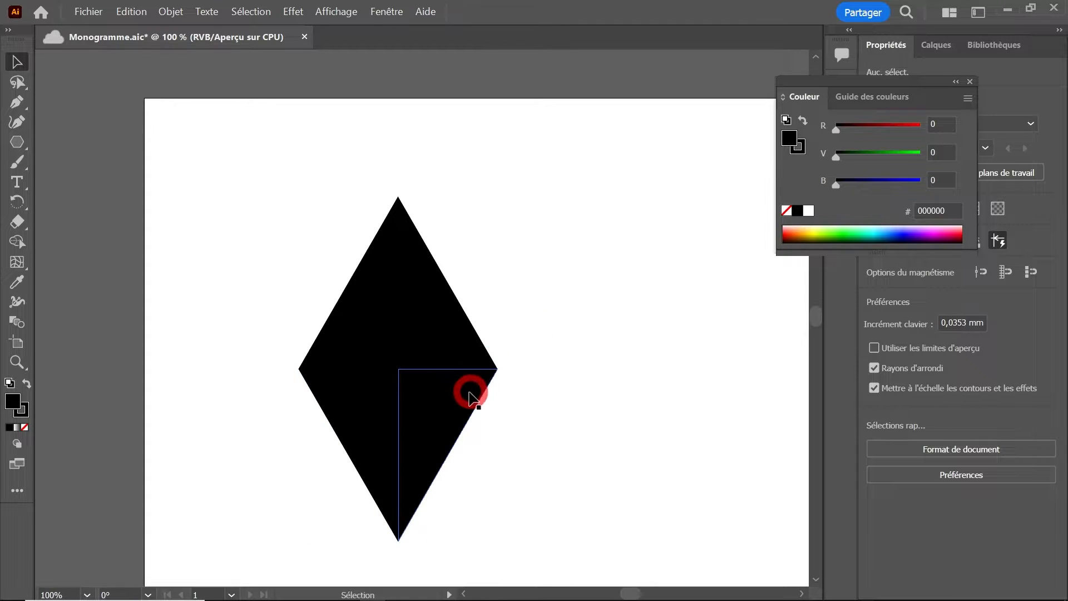
pyautogui.moveTo(467, 396); pyautogui.dragTo(368, 229)
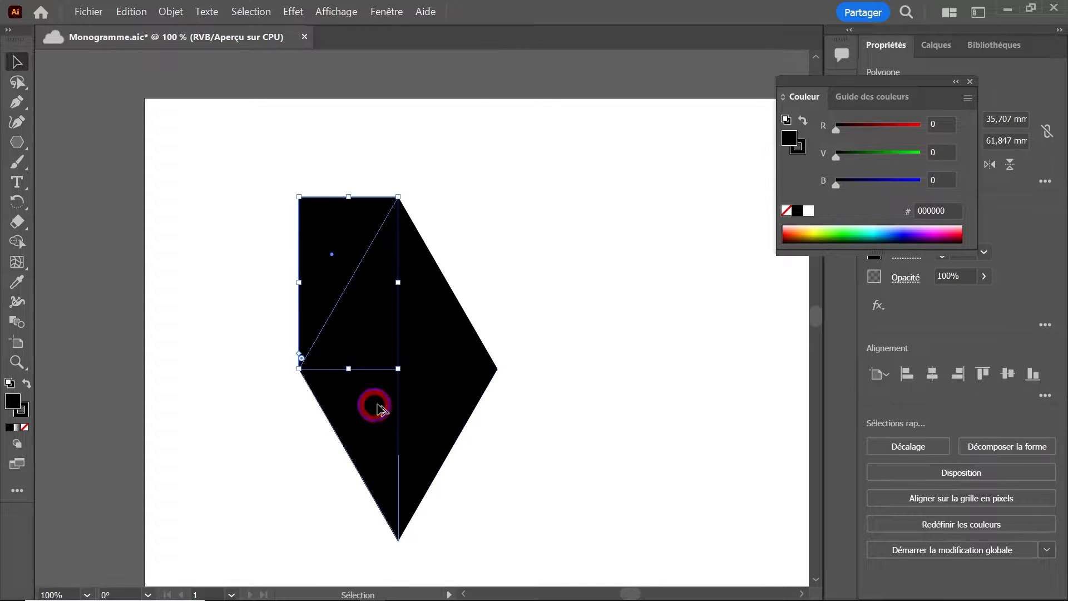
pyautogui.moveTo(377, 409); pyautogui.dragTo(474, 239)
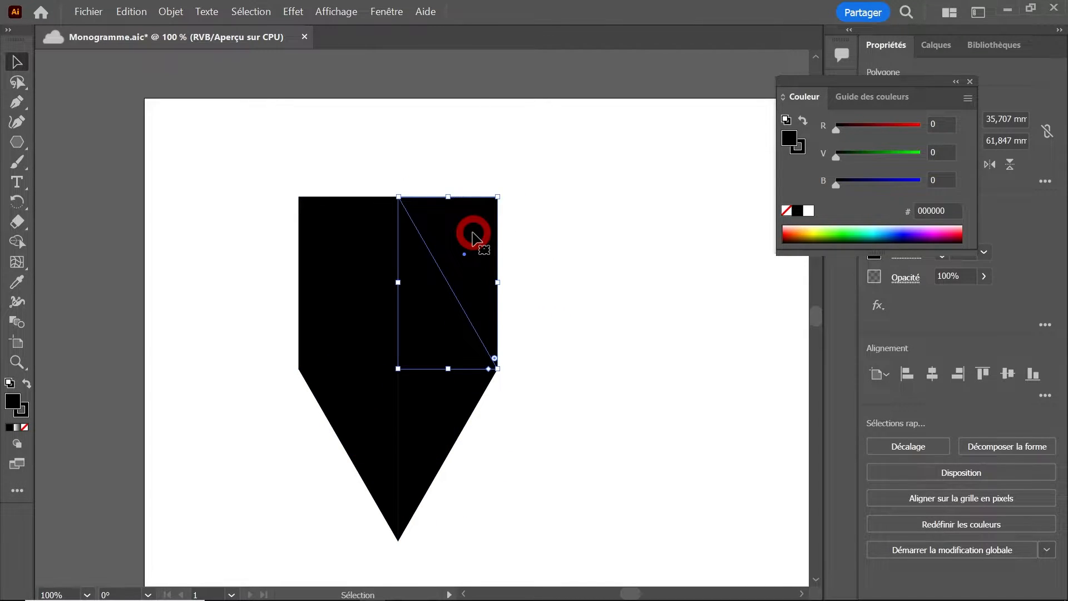
pyautogui.moveTo(363, 313); pyautogui.dragTo(461, 486)
pyautogui.click(478, 308)
pyautogui.moveTo(425, 321); pyautogui.dragTo(327, 493)
# Switch to outline view and examine closely how the triangles meet at the center of the rectangle.
pyautogui.hotkey('ctrl', 'y')
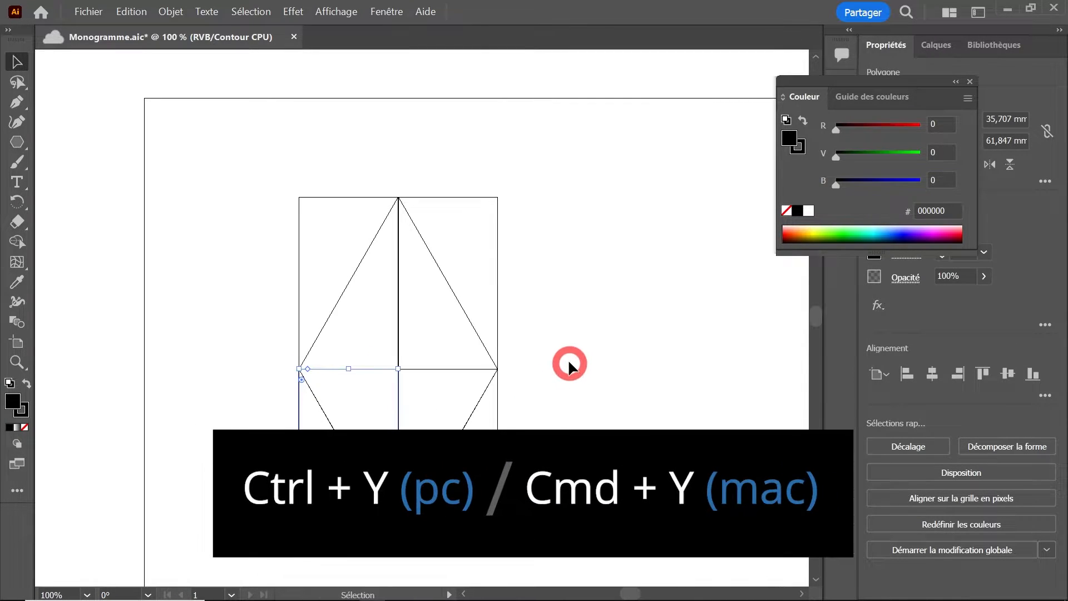
pyautogui.click(569, 358)
pyautogui.keyDown('ctrl'); pyautogui.click(465, 362); pyautogui.keyUp('ctrl')
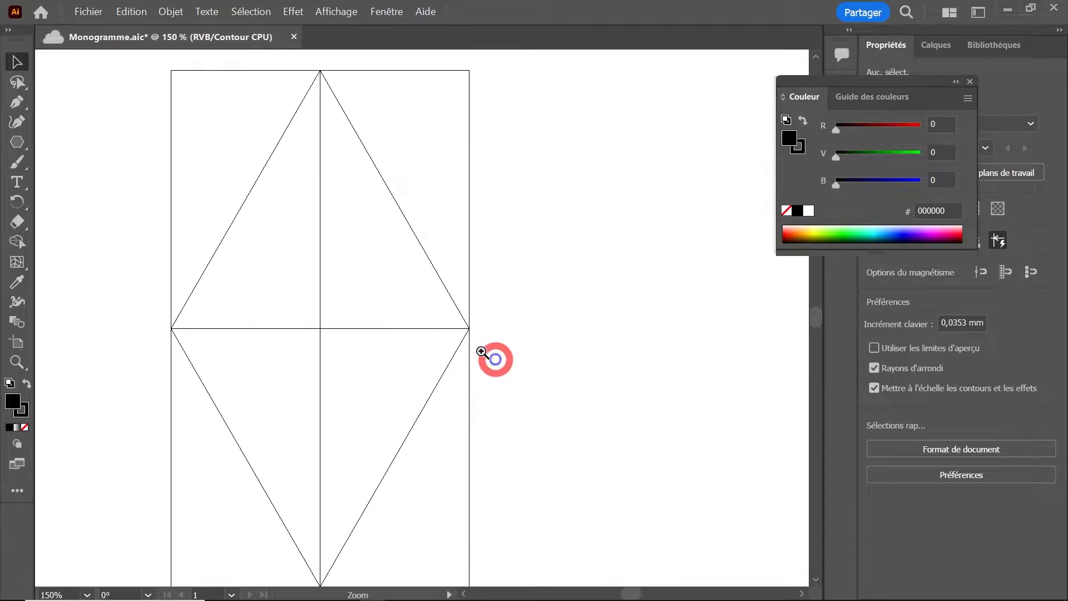
pyautogui.keyDown('ctrl'); pyautogui.click(407, 327); pyautogui.keyUp('ctrl')
pyautogui.keyDown('ctrl'); pyautogui.click(366, 319); pyautogui.keyUp('ctrl')
pyautogui.keyDown('ctrl'); pyautogui.click(366, 318); pyautogui.keyUp('ctrl')
pyautogui.keyDown('ctrl'); pyautogui.click(367, 318); pyautogui.keyUp('ctrl')
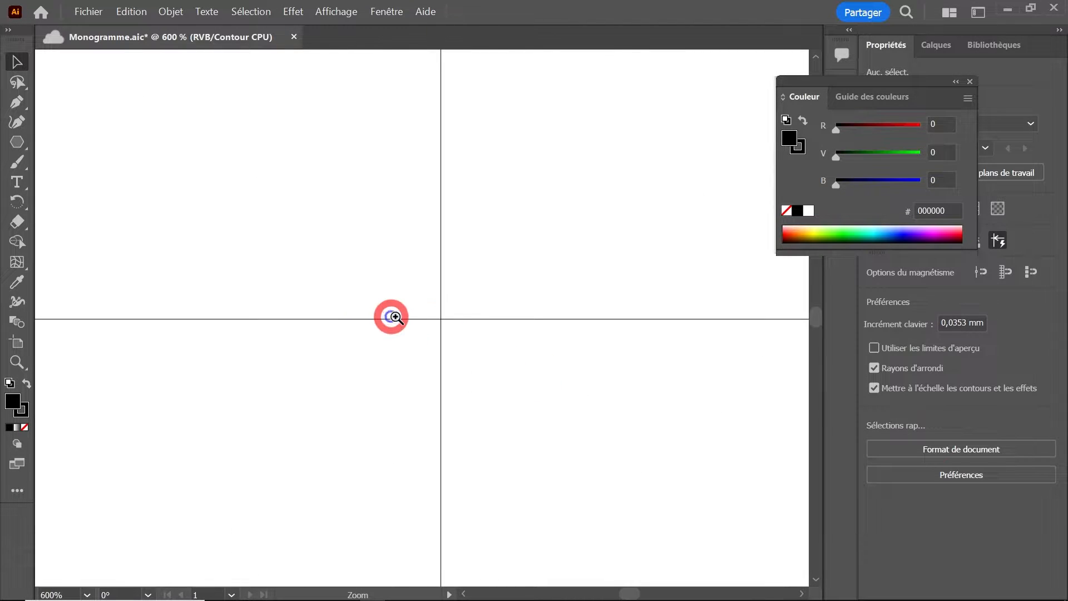
pyautogui.keyDown('ctrl'); pyautogui.keyDown('alt'); pyautogui.click(452, 340); pyautogui.keyUp('alt'); pyautogui.keyUp('ctrl')
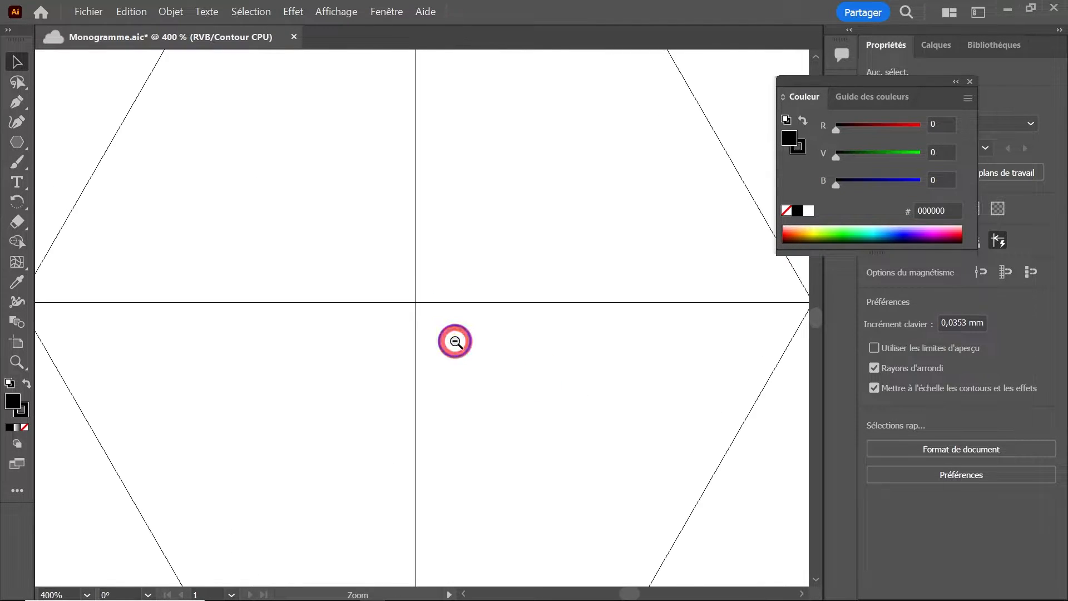
pyautogui.keyDown('ctrl'); pyautogui.keyDown('alt'); pyautogui.click(454, 341); pyautogui.keyUp('alt'); pyautogui.keyUp('ctrl')
pyautogui.keyDown('ctrl'); pyautogui.keyDown('alt'); pyautogui.click(455, 341); pyautogui.keyUp('alt'); pyautogui.keyUp('ctrl')
pyautogui.keyDown('ctrl'); pyautogui.keyDown('alt'); pyautogui.click(455, 342); pyautogui.keyUp('alt'); pyautogui.keyUp('ctrl')
pyautogui.keyDown('ctrl'); pyautogui.keyDown('alt'); pyautogui.click(453, 341); pyautogui.keyUp('alt'); pyautogui.keyUp('ctrl')
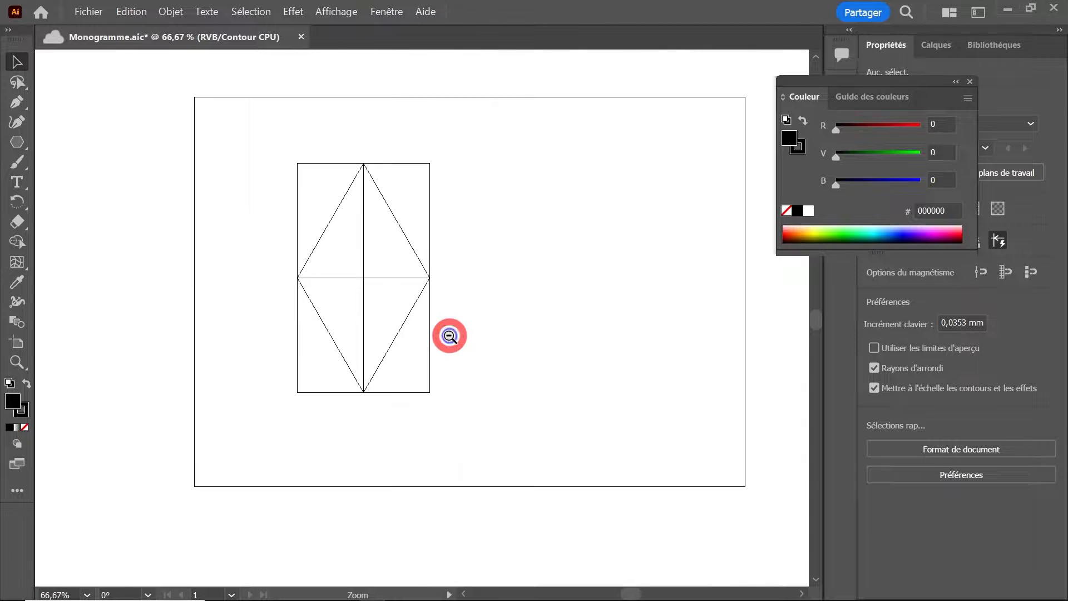
pyautogui.keyDown('ctrl'); pyautogui.keyDown('alt'); pyautogui.click(445, 336); pyautogui.keyUp('alt'); pyautogui.keyUp('ctrl')
# Scale the whole triangle module down to about 12.6 by 21.9 mm and fit it into the artboard's upper-left corner.
pyautogui.moveTo(290, 171); pyautogui.dragTo(442, 370)
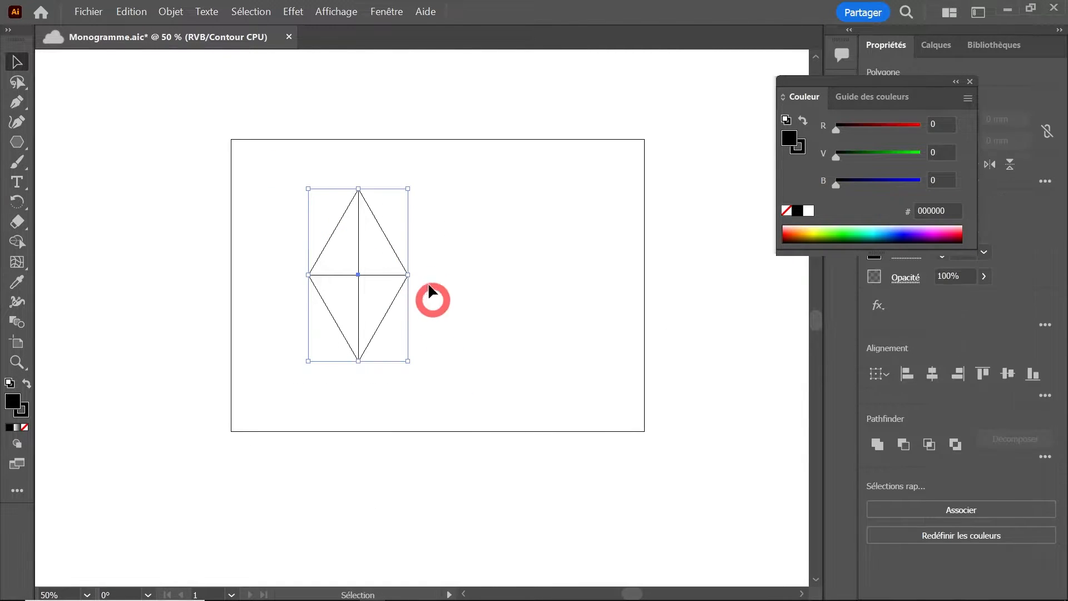
pyautogui.moveTo(409, 189)
pyautogui.mouseDown()
pyautogui.moveTo(349, 332)
pyautogui.moveTo(241, 154)
pyautogui.mouseUp()
pyautogui.click(317, 317)
pyautogui.click(323, 350)
pyautogui.scroll(6, 279, 175)
pyautogui.moveTo(499, 309); pyautogui.dragTo(475, 214)
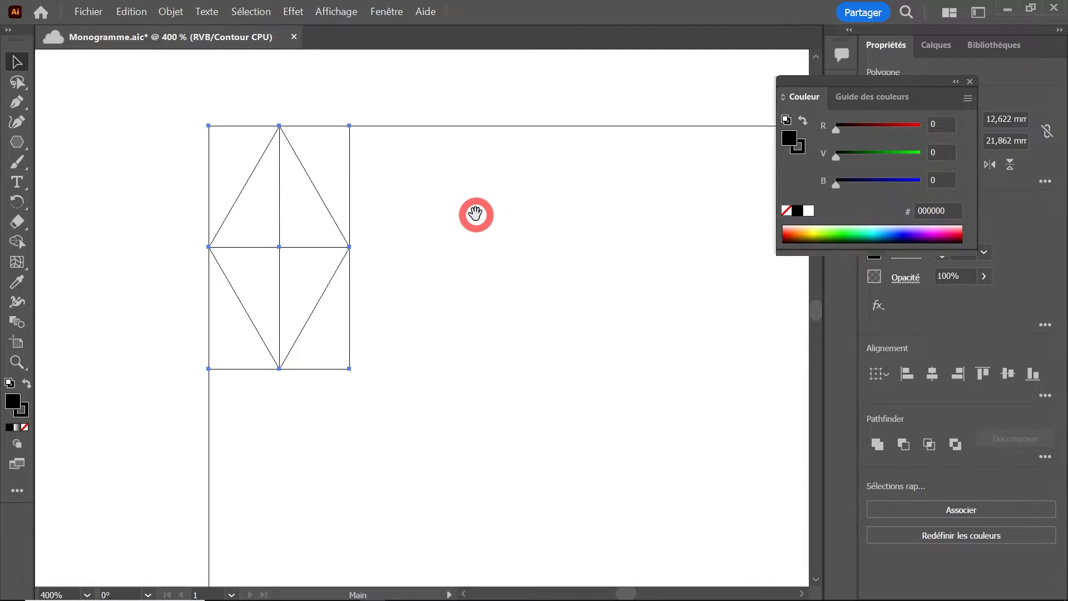
# Copy the triangle module edge to edge beside itself and repeat the duplication until the row spans the artboard's full width.
pyautogui.moveTo(279, 247); pyautogui.dragTo(422, 253)
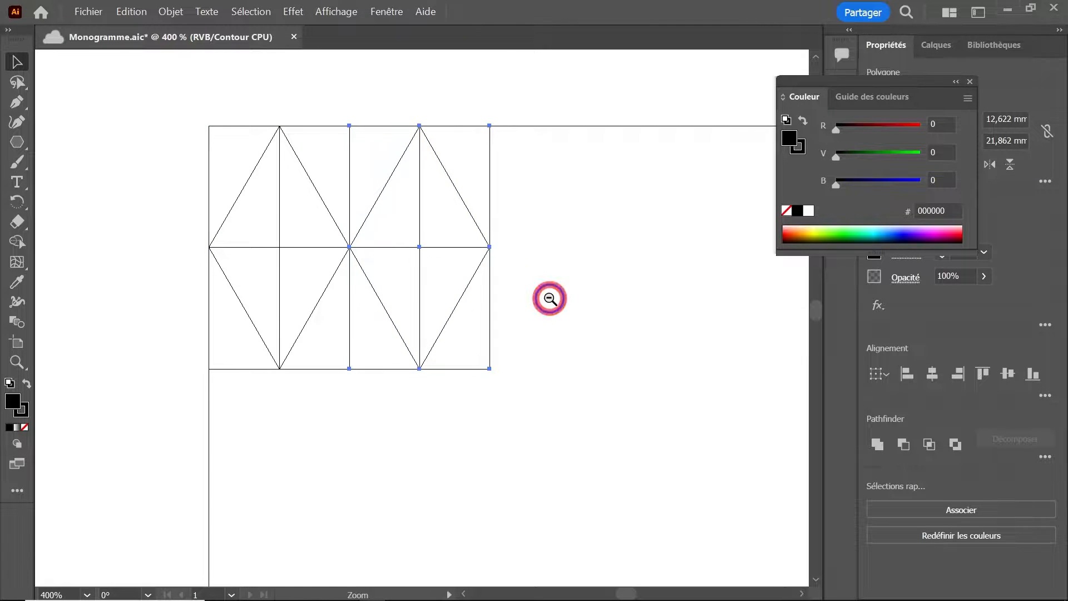
pyautogui.keyDown('ctrl'); pyautogui.keyDown('alt'); pyautogui.click(548, 298); pyautogui.keyUp('alt'); pyautogui.keyUp('ctrl')
pyautogui.keyDown('ctrl'); pyautogui.keyDown('alt'); pyautogui.click(549, 298); pyautogui.keyUp('alt'); pyautogui.keyUp('ctrl')
pyautogui.keyDown('ctrl'); pyautogui.keyDown('alt'); pyautogui.click(548, 299); pyautogui.keyUp('alt'); pyautogui.keyUp('ctrl')
pyautogui.keyDown('ctrl'); pyautogui.keyDown('alt'); pyautogui.click(544, 305); pyautogui.keyUp('alt'); pyautogui.keyUp('ctrl')
pyautogui.keyDown('ctrl'); pyautogui.keyDown('alt'); pyautogui.click(535, 324); pyautogui.keyUp('alt'); pyautogui.keyUp('ctrl')
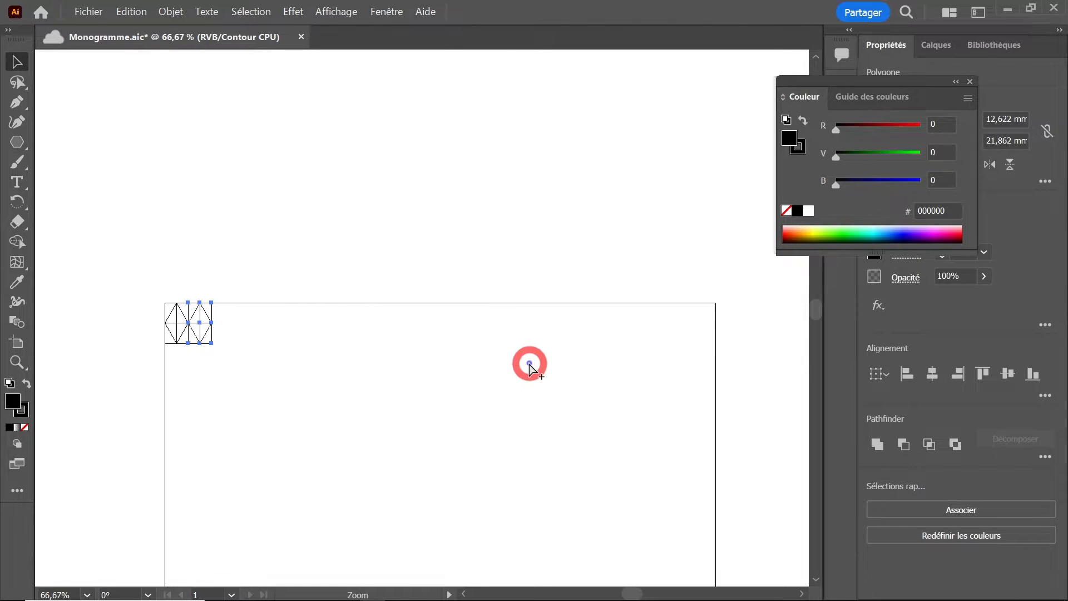
pyautogui.hotkey('ctrl', 'd')
pyautogui.hotkey('ctrl', 'd')
pyautogui.hotkey('ctrl', 'd')
pyautogui.hotkey('ctrl', 'd')
pyautogui.hotkey('ctrl', 'd')
pyautogui.hotkey('ctrl', 'd')
pyautogui.hotkey('ctrl', 'd')
pyautogui.hotkey('ctrl', 'd')
pyautogui.hotkey('ctrl', 'd')
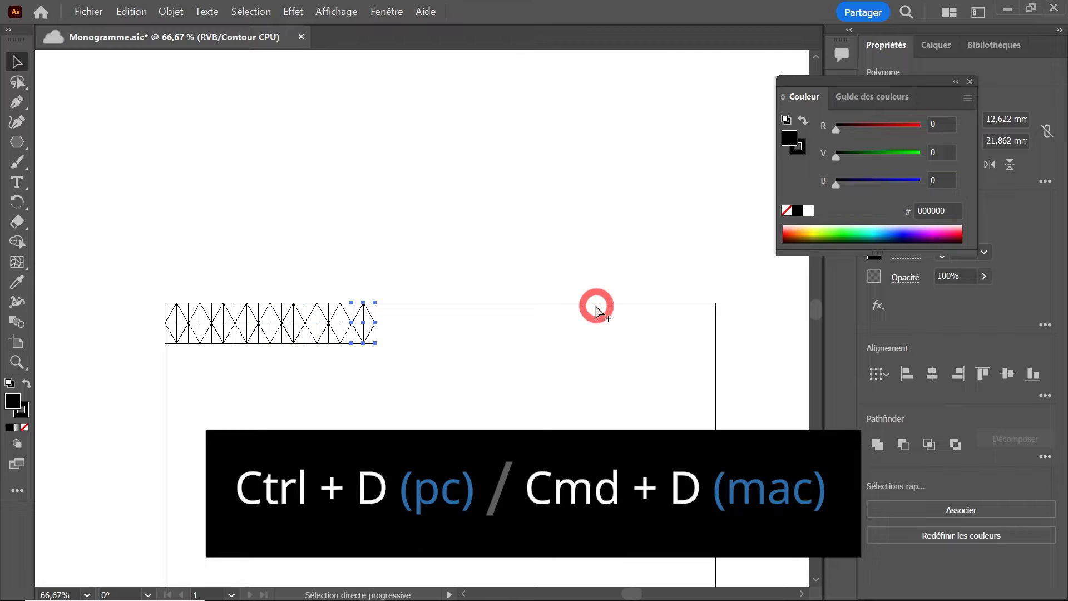
pyautogui.hotkey('ctrl', 'd')
pyautogui.hotkey('ctrl', 'd')
pyautogui.hotkey('ctrl', 'd')
pyautogui.hotkey('ctrl', 'd')
pyautogui.hotkey('ctrl', 'd')
pyautogui.hotkey('ctrl', 'd')
pyautogui.hotkey('ctrl', 'd')
pyautogui.hotkey('ctrl', 'd')
pyautogui.hotkey('ctrl', 'd')
pyautogui.hotkey('ctrl', 'd')
pyautogui.hotkey('ctrl', 'd')
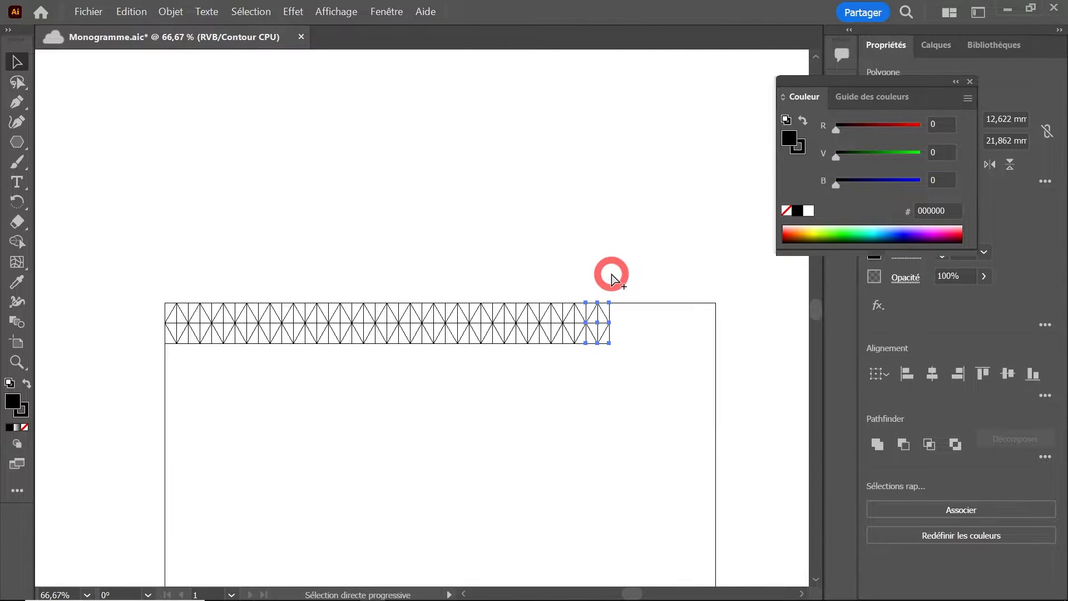
pyautogui.hotkey('ctrl', 'd')
pyautogui.hotkey('ctrl', 'd')
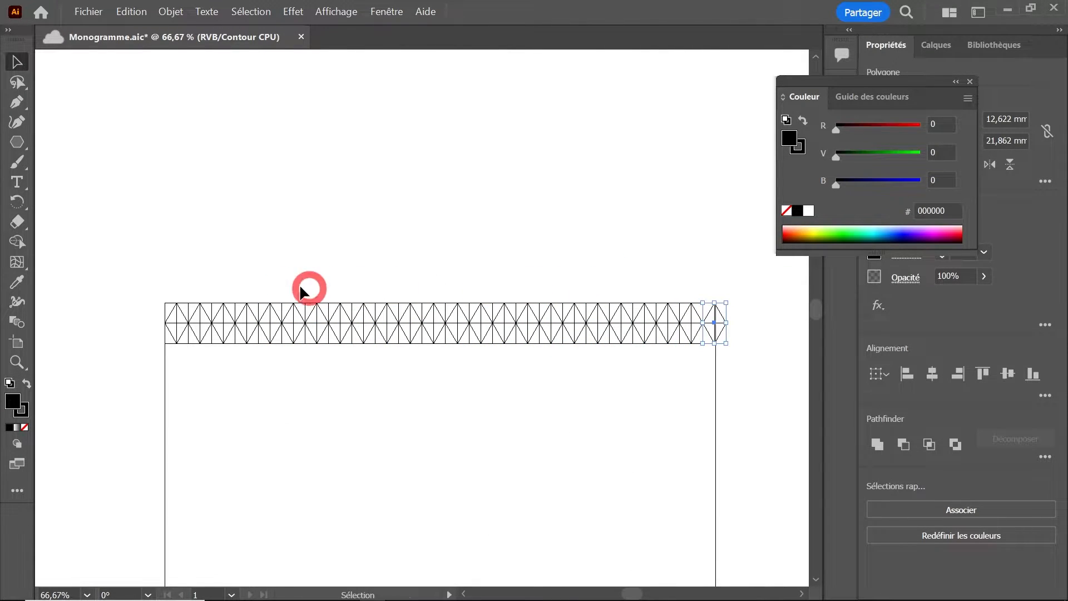
# Select the whole row of triangle modules and place a copy directly beneath it, edge to edge.
pyautogui.moveTo(136, 261); pyautogui.dragTo(761, 378)
pyautogui.keyDown('ctrl'); pyautogui.click(731, 351); pyautogui.keyUp('ctrl')
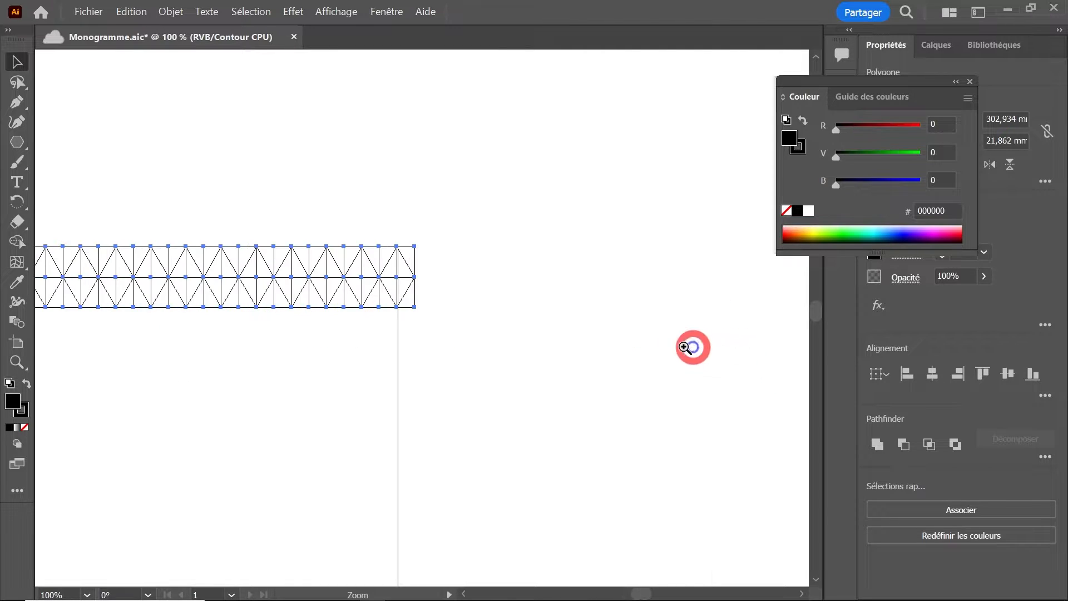
pyautogui.keyDown('ctrl'); pyautogui.click(542, 315); pyautogui.keyUp('ctrl')
pyautogui.keyDown('ctrl'); pyautogui.click(352, 284); pyautogui.keyUp('ctrl')
pyautogui.moveTo(390, 300); pyautogui.dragTo(528, 302)
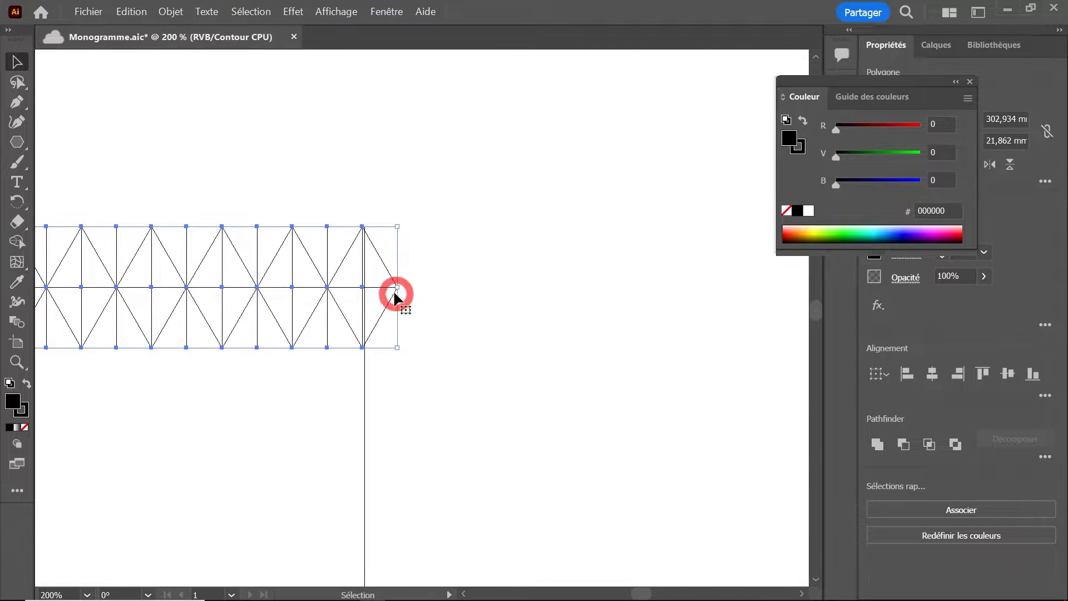
pyautogui.moveTo(328, 274); pyautogui.dragTo(329, 395)
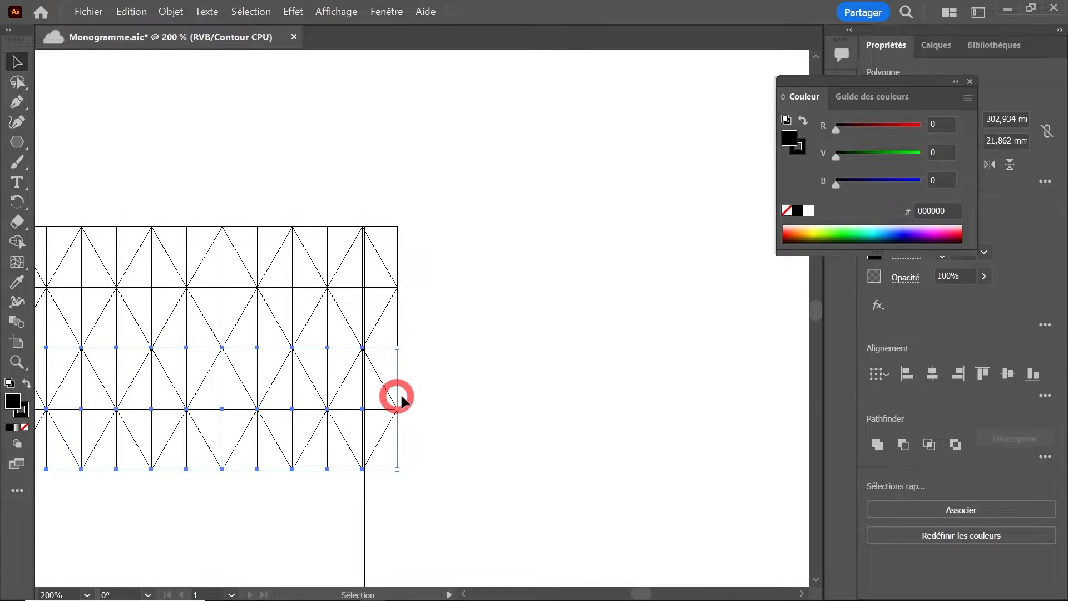
# Repeat the row duplication downward until the triangle grid covers the artboard's full height.
pyautogui.keyDown('ctrl'); pyautogui.keyDown('alt'); pyautogui.click(429, 394); pyautogui.keyUp('alt'); pyautogui.keyUp('ctrl')
pyautogui.keyDown('ctrl'); pyautogui.keyDown('alt'); pyautogui.click(429, 393); pyautogui.keyUp('alt'); pyautogui.keyUp('ctrl')
pyautogui.keyDown('ctrl'); pyautogui.keyDown('alt'); pyautogui.click(432, 395); pyautogui.keyUp('alt'); pyautogui.keyUp('ctrl')
pyautogui.moveTo(393, 376); pyautogui.dragTo(672, 396)
pyautogui.hotkey('ctrl', 'd')
pyautogui.hotkey('ctrl', 'd')
pyautogui.hotkey('ctrl', 'd')
pyautogui.hotkey('ctrl', 'd')
pyautogui.hotkey('ctrl', 'd')
pyautogui.hotkey('ctrl', 'd')
pyautogui.hotkey('ctrl', 'd')
pyautogui.hotkey('ctrl', 'd')
pyautogui.hotkey('ctrl', 'd')
pyautogui.hotkey('ctrl', 'd')
pyautogui.hotkey('ctrl', 'd')
pyautogui.hotkey('ctrl', 'd')
pyautogui.hotkey('ctrl', 'd')
pyautogui.hotkey('ctrl', 'd')
pyautogui.hotkey('ctrl', 'd')
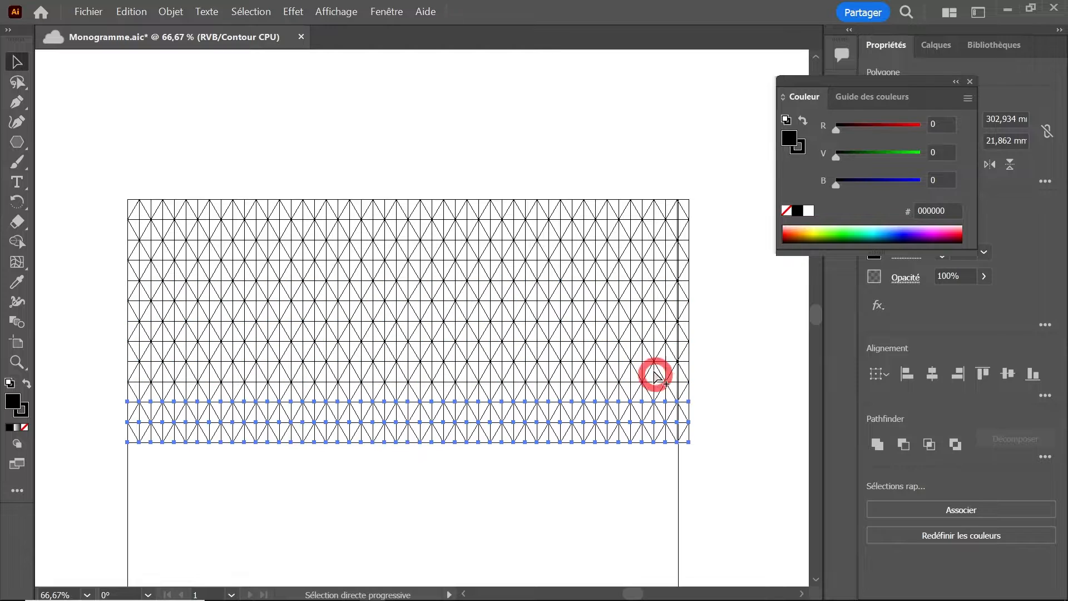
pyautogui.scroll(-4, 566, 381)
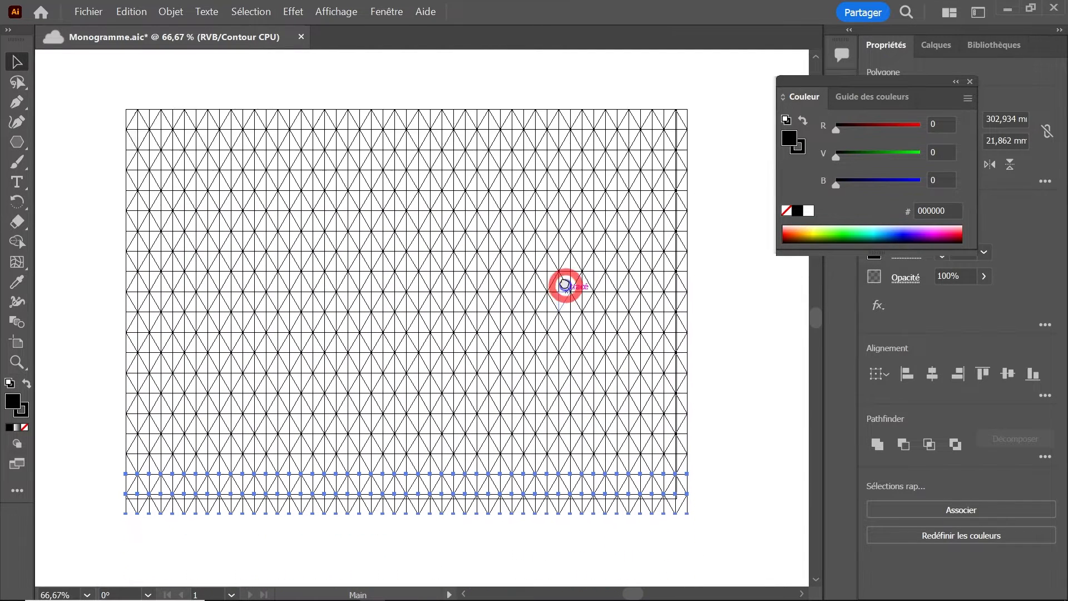
# Group the entire triangle grid and return from outline view to preview.
pyautogui.moveTo(97, 86); pyautogui.dragTo(711, 479)
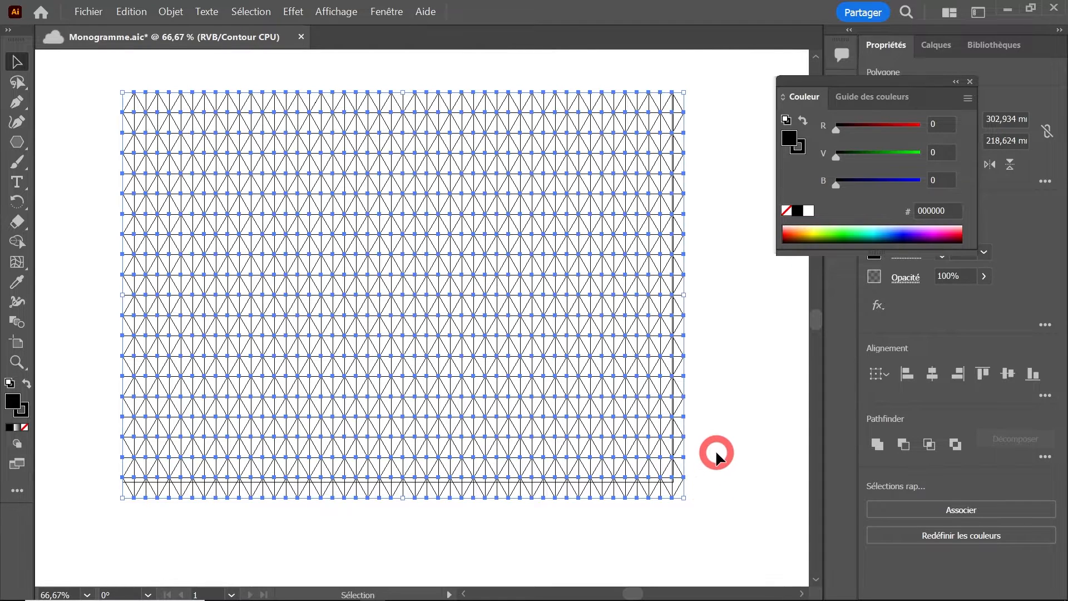
pyautogui.hotkey('ctrl', 'g')
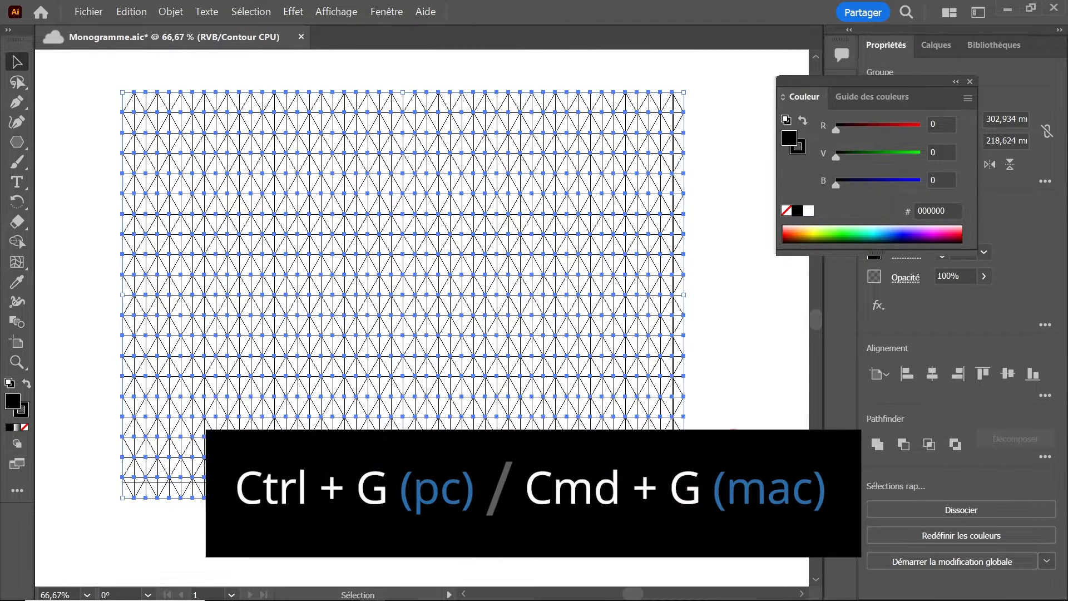
pyautogui.hotkey('ctrl', 'y')
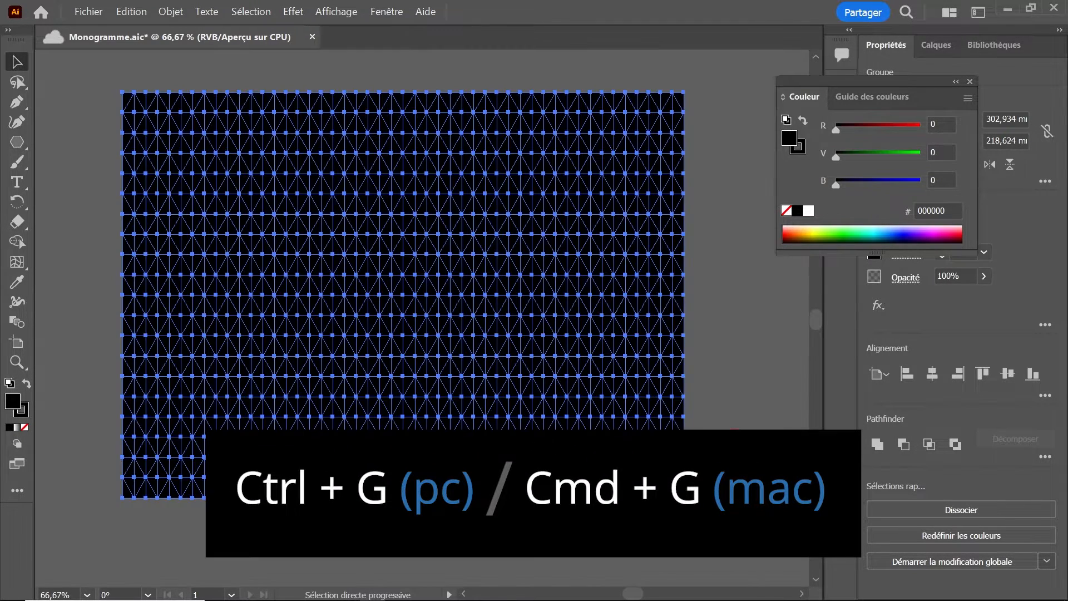
pyautogui.click(664, 353)
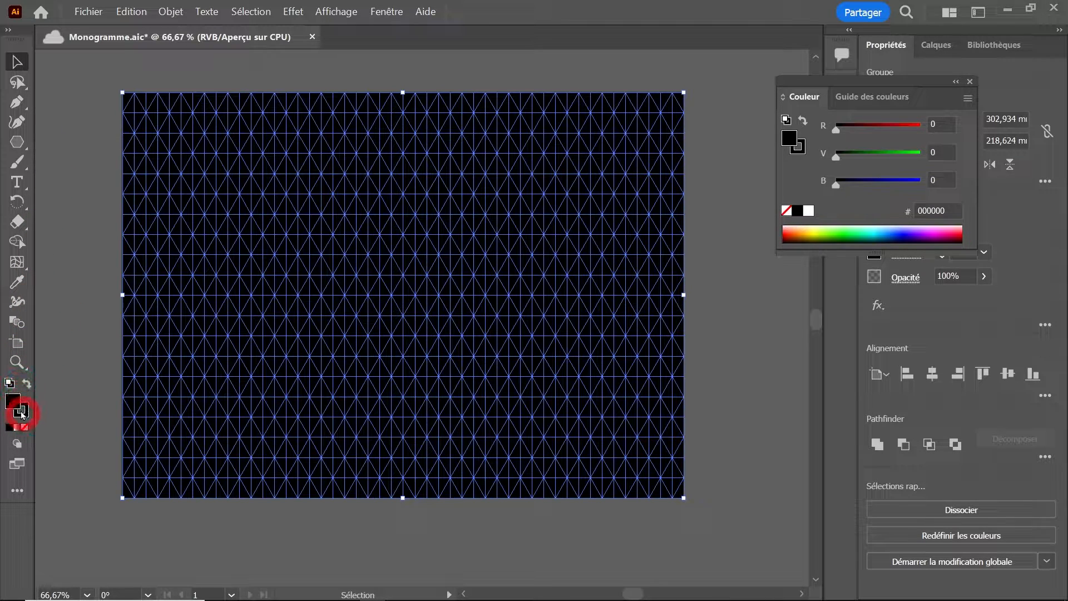
# Remove the grid's fill while keeping a black stroke, and set the stroke weight to 0.25 px.
pyautogui.click(26, 384)
pyautogui.click(970, 82)
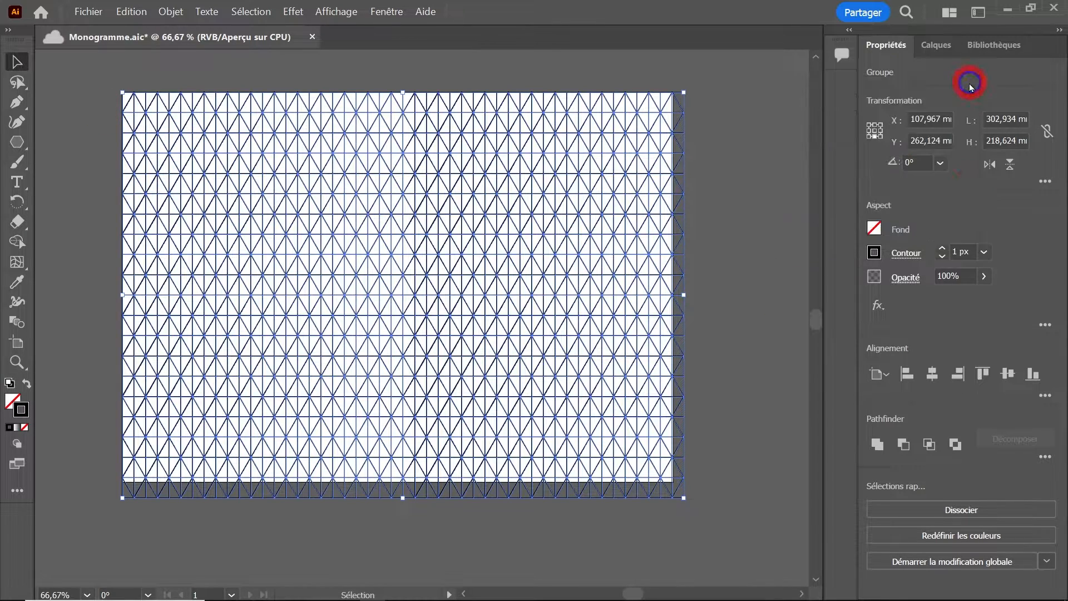
pyautogui.click(943, 256)
pyautogui.click(942, 256)
pyautogui.click(942, 256)
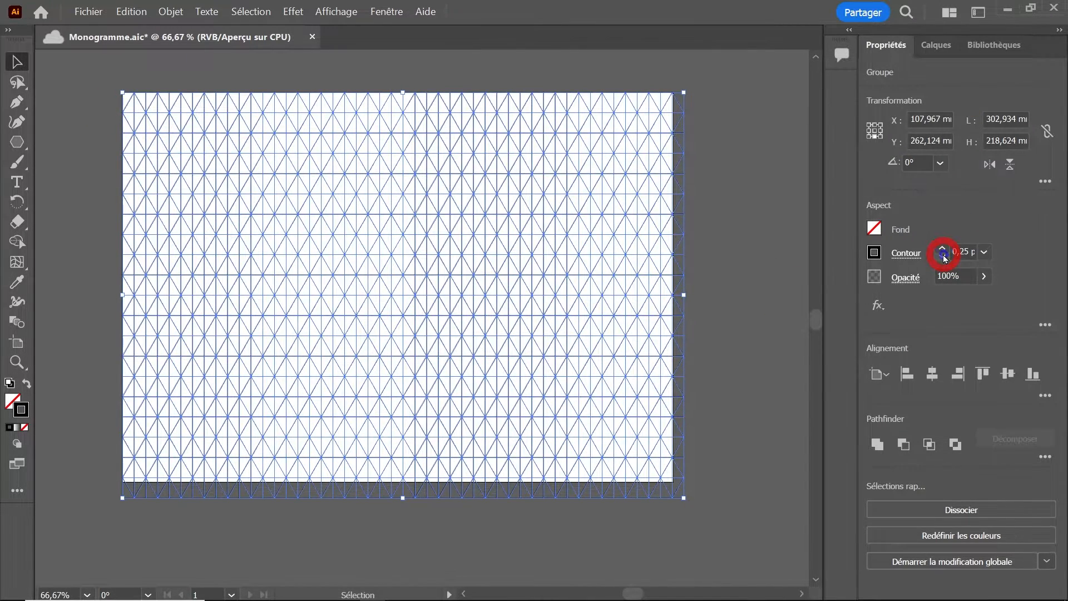
# Deselect the grid and save the document.
pyautogui.click(761, 232)
pyautogui.click(88, 12)
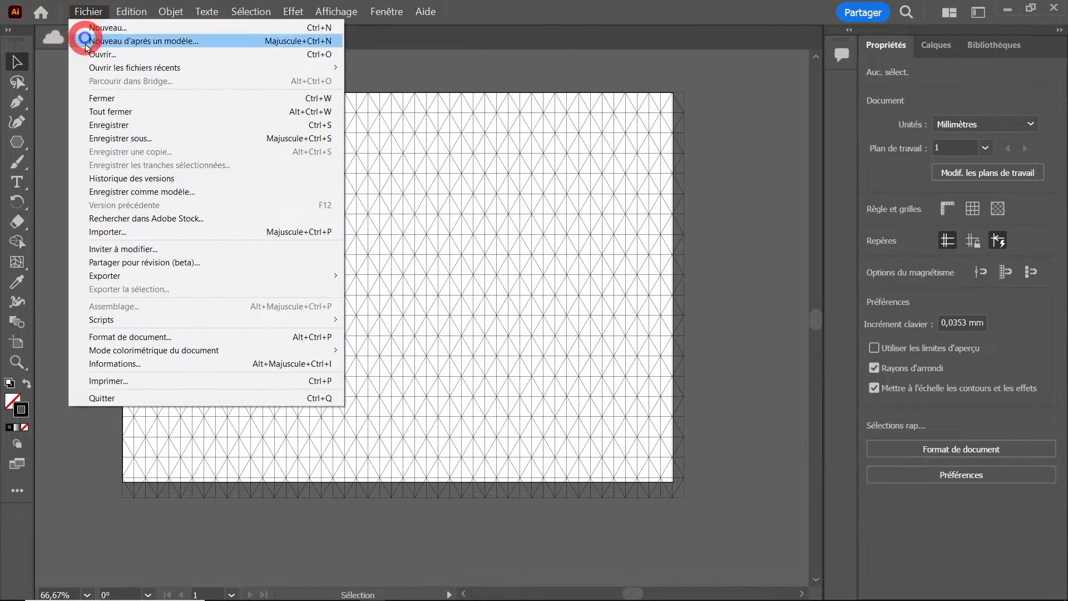
pyautogui.click(109, 125)
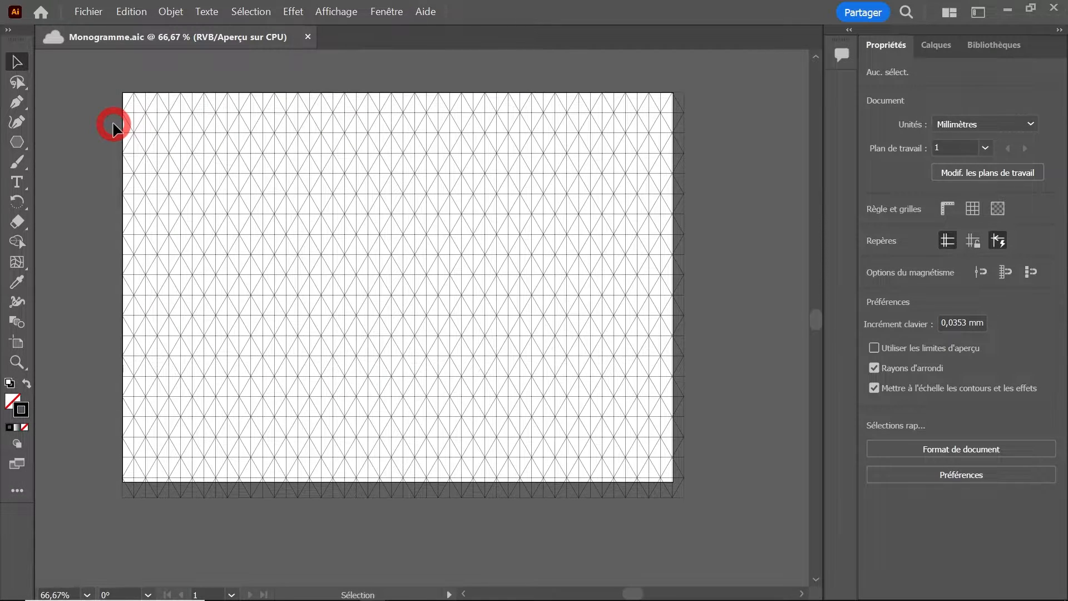
# Activate the Lasso tool with nothing selected and open the Swatches panel.
pyautogui.click(274, 133)
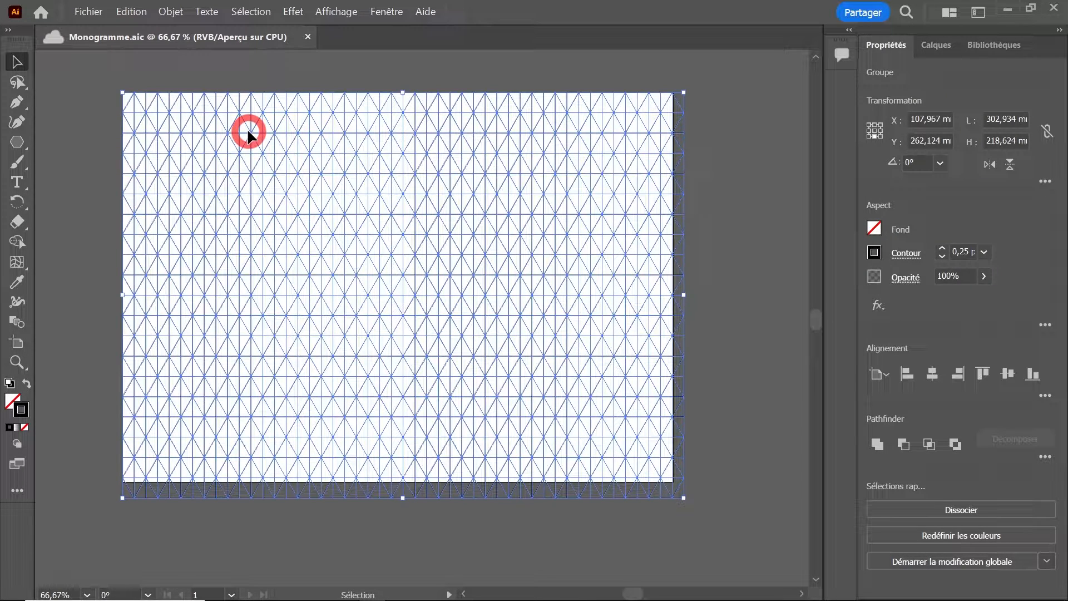
pyautogui.click(18, 83)
pyautogui.click(48, 58)
pyautogui.click(387, 11)
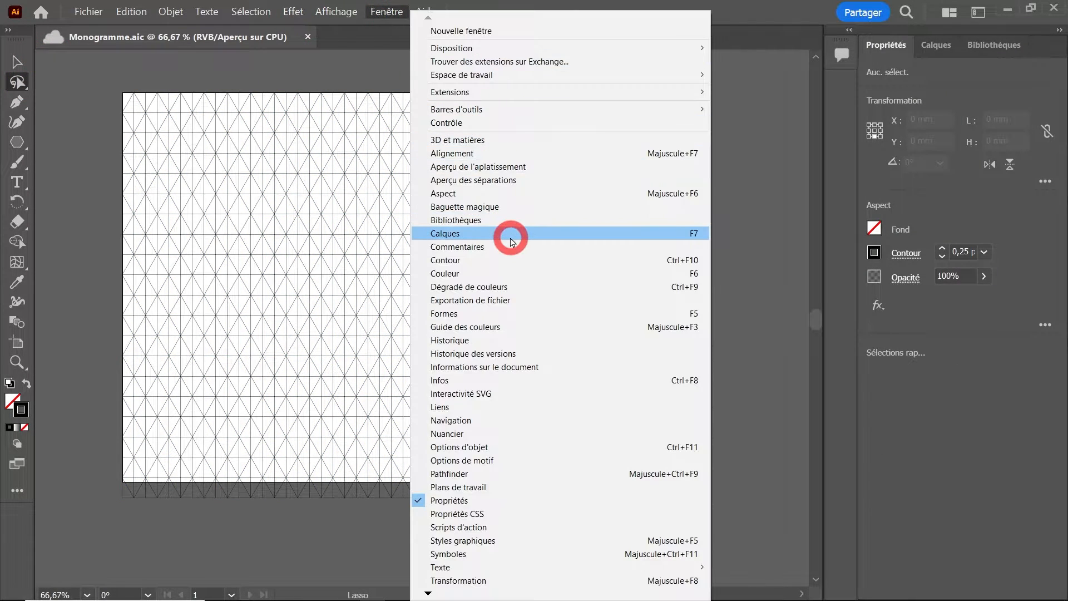
pyautogui.click(506, 433)
pyautogui.press('q')
pyautogui.moveTo(18, 83)
pyautogui.mouseDown()
pyautogui.moveTo(52, 92)
pyautogui.moveTo(88, 123)
pyautogui.mouseUp()
pyautogui.click(88, 124)
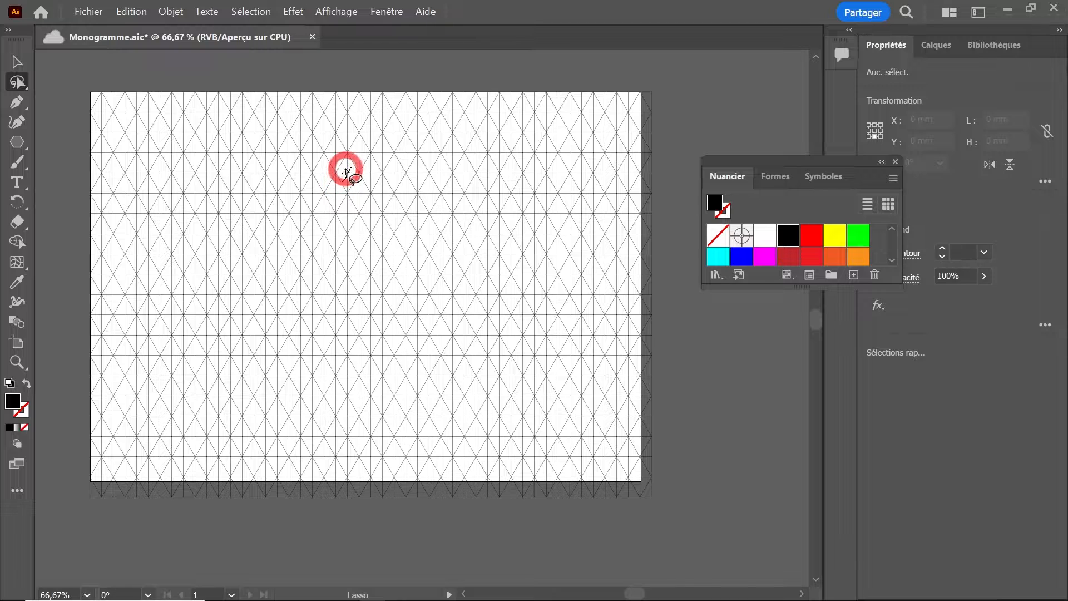
# Lasso a rising diagonal strip of grid triangles in the artboard's upper middle and fill them with black.
pyautogui.moveTo(345, 171); pyautogui.dragTo(327, 210)
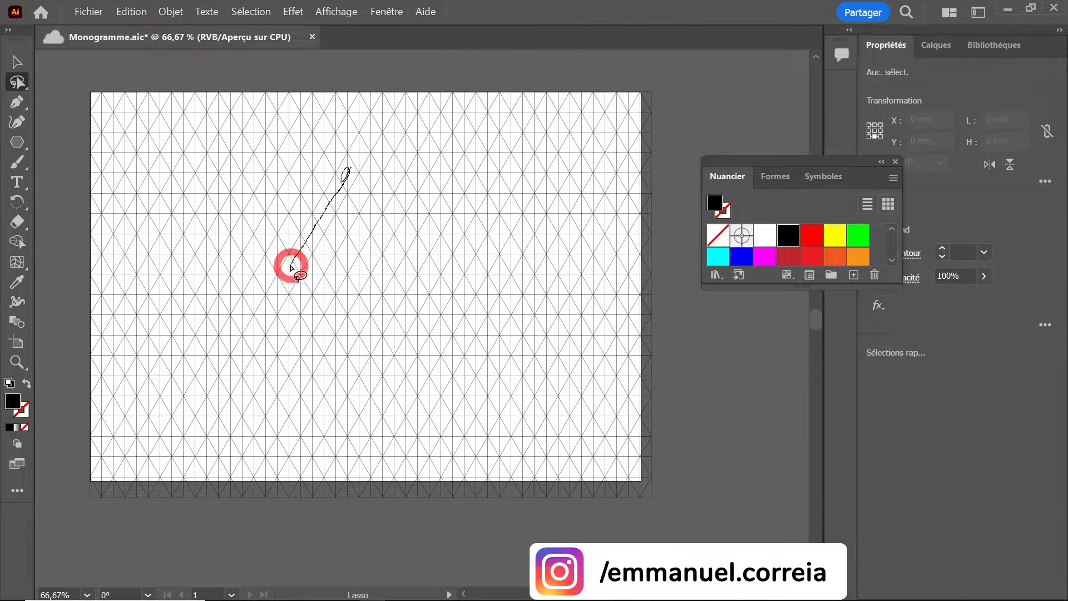
pyautogui.moveTo(291, 266); pyautogui.dragTo(307, 249)
pyautogui.moveTo(347, 176); pyautogui.dragTo(348, 174)
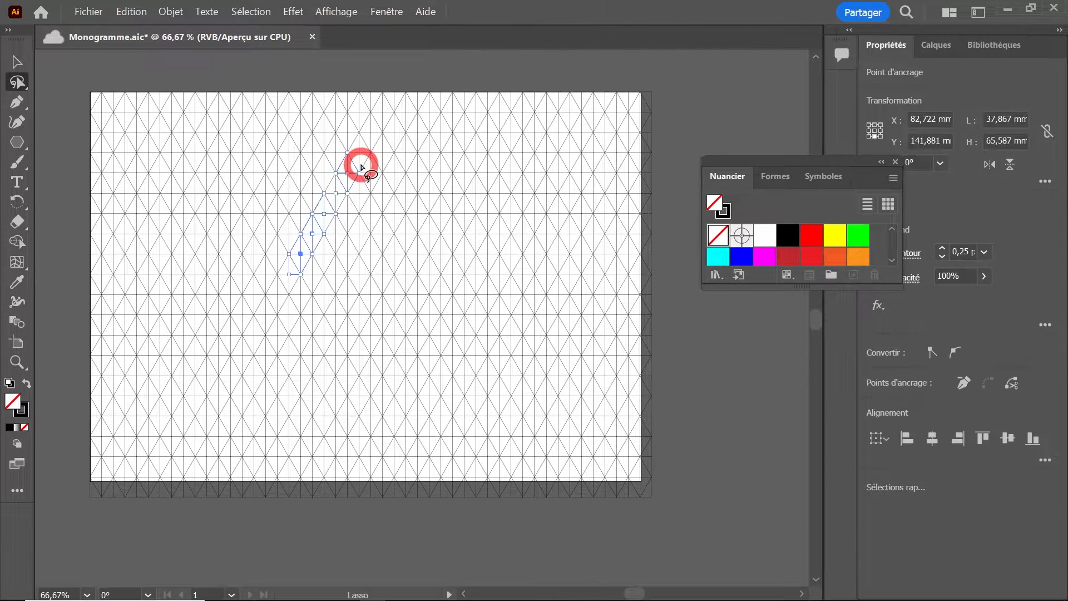
pyautogui.click(784, 238)
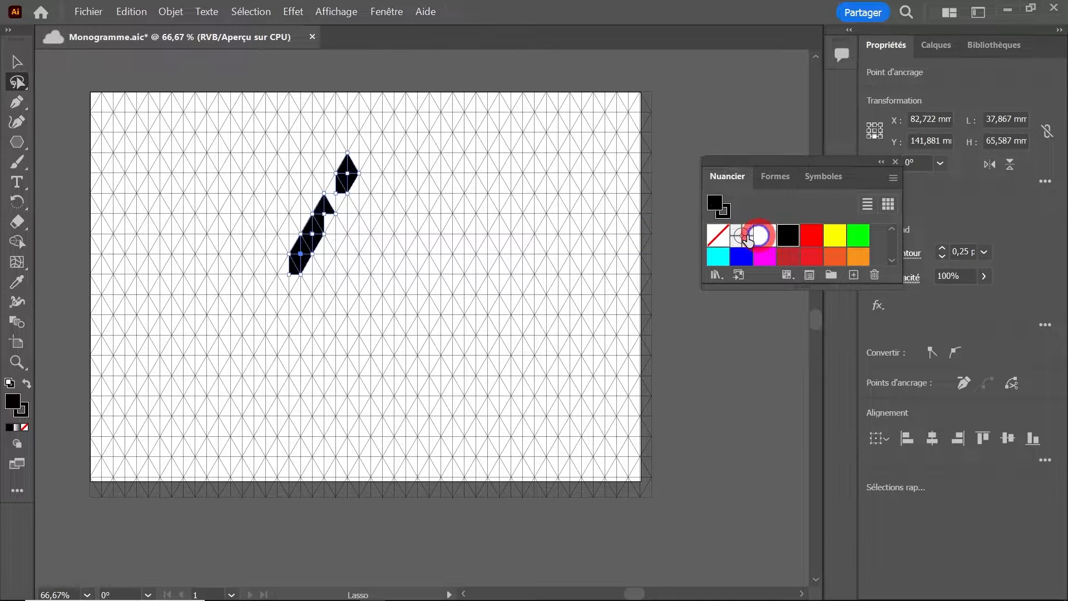
# Lasso the missed triangles in the gap of the diagonal strip and fill them black to make a continuous bar.
pyautogui.keyDown('ctrl'); pyautogui.click(443, 238); pyautogui.keyUp('ctrl')
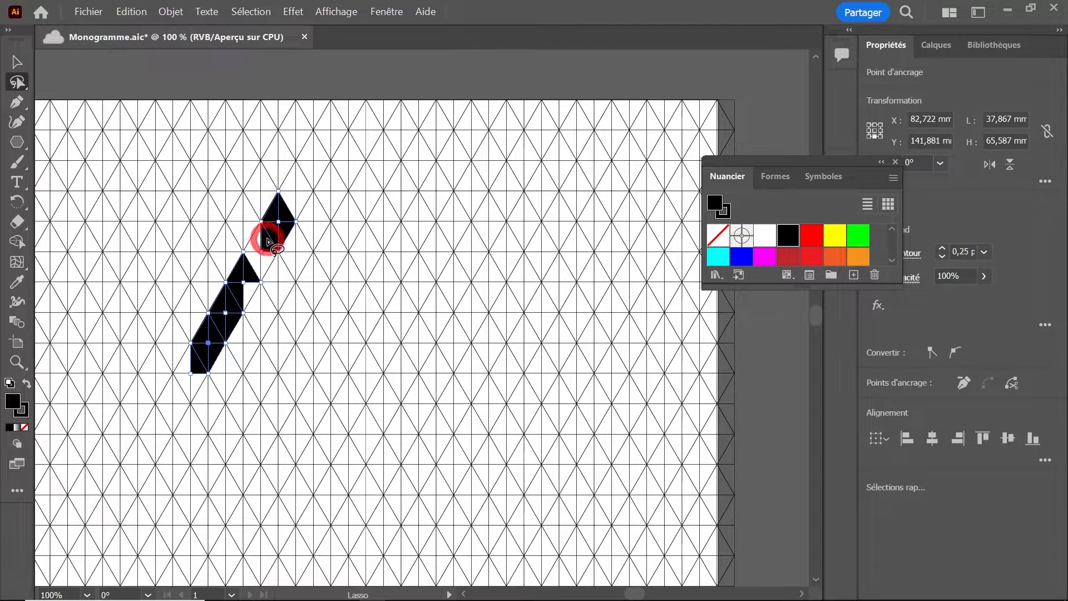
pyautogui.moveTo(256, 266)
pyautogui.mouseDown()
pyautogui.moveTo(295, 248)
pyautogui.moveTo(226, 295)
pyautogui.moveTo(261, 272)
pyautogui.mouseUp()
pyautogui.click(788, 235)
pyautogui.click(788, 235)
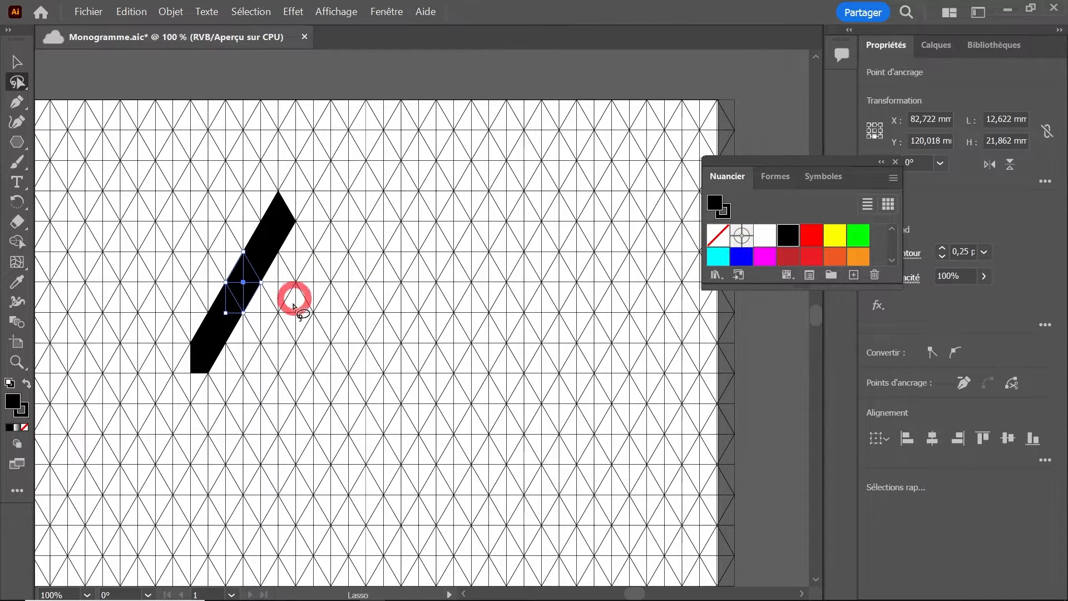
# Extend the bar's foot and a horizontal base strip in black, and recolor the stray triangle below the corner white.
pyautogui.moveTo(197, 362)
pyautogui.mouseDown()
pyautogui.moveTo(186, 387)
pyautogui.moveTo(228, 392)
pyautogui.mouseUp()
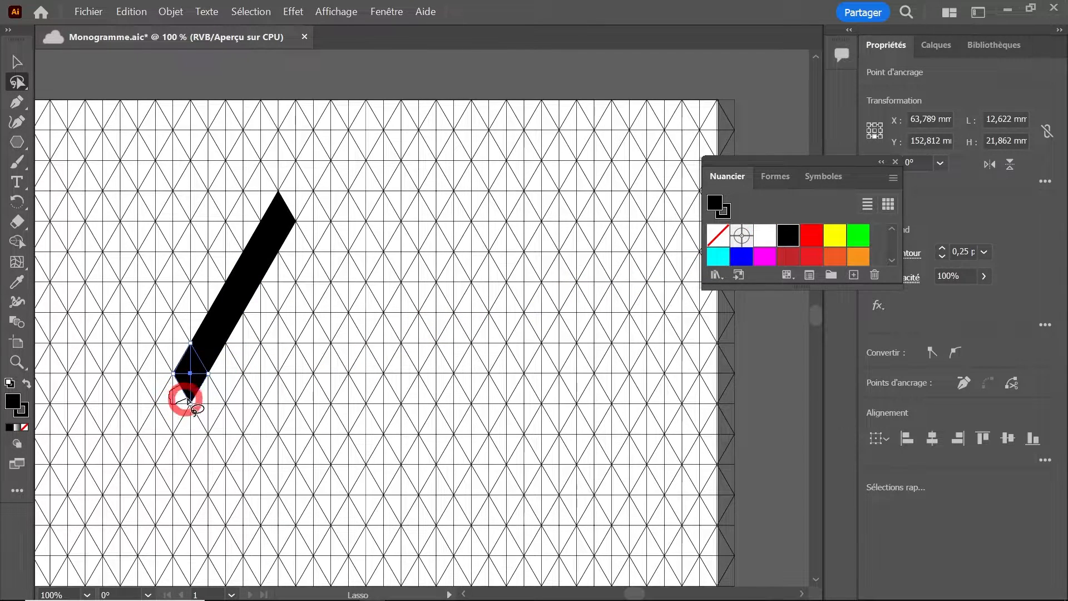
pyautogui.moveTo(188, 400)
pyautogui.mouseDown()
pyautogui.moveTo(329, 391)
pyautogui.moveTo(309, 382)
pyautogui.moveTo(176, 393)
pyautogui.mouseUp()
pyautogui.click(782, 242)
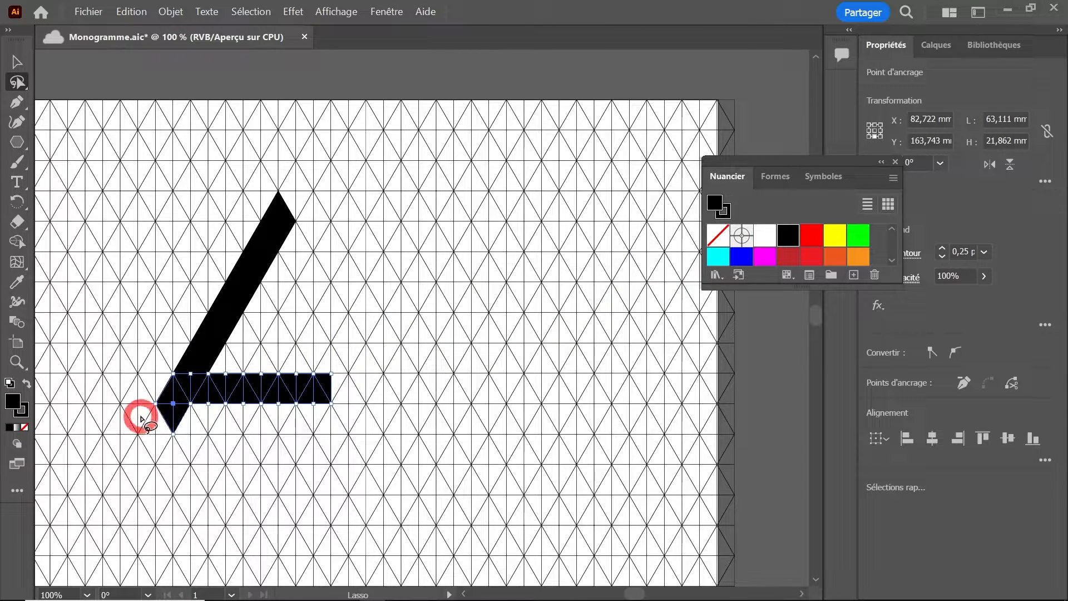
pyautogui.moveTo(140, 418)
pyautogui.mouseDown()
pyautogui.moveTo(191, 429)
pyautogui.moveTo(186, 439)
pyautogui.mouseUp()
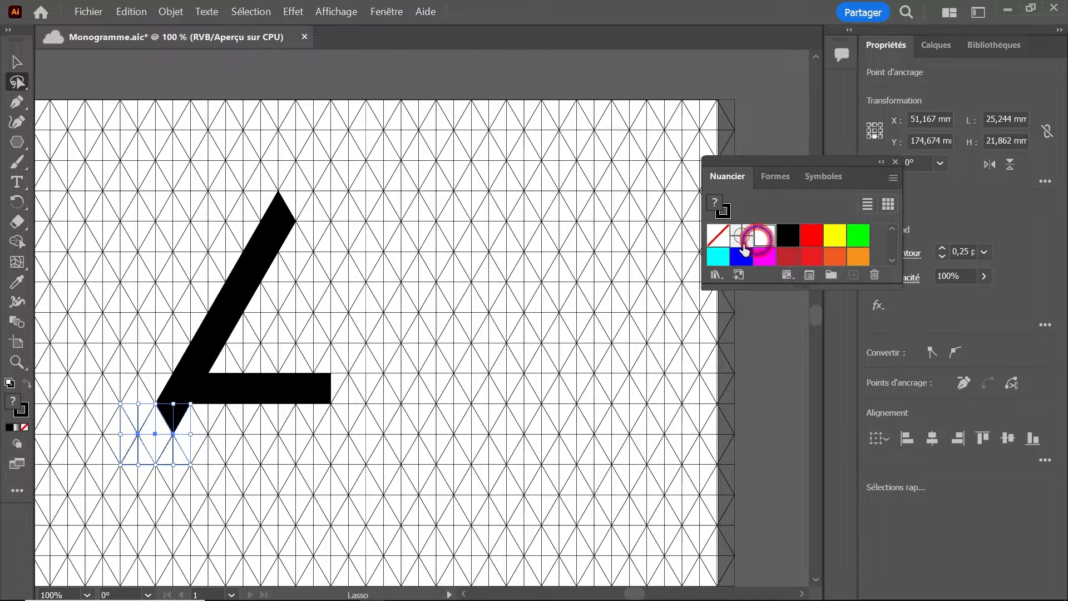
pyautogui.click(760, 237)
# Lengthen the horizontal base with more black triangles and finish its free end with a slanted half triangle.
pyautogui.moveTo(335, 374)
pyautogui.mouseDown()
pyautogui.moveTo(310, 382)
pyautogui.moveTo(422, 391)
pyautogui.moveTo(359, 382)
pyautogui.mouseUp()
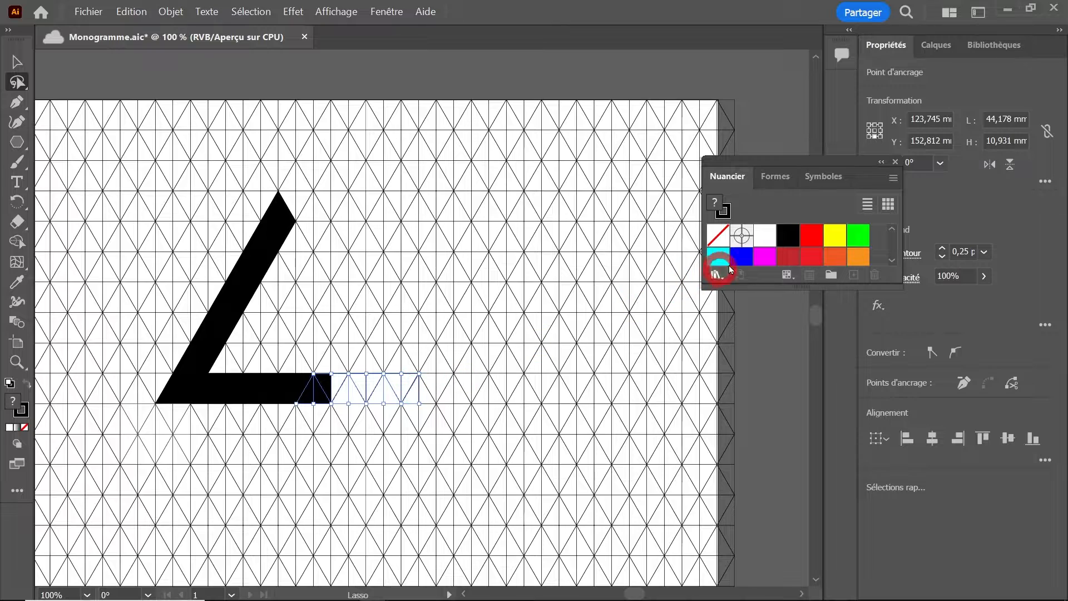
pyautogui.click(784, 237)
pyautogui.moveTo(420, 396); pyautogui.dragTo(405, 390)
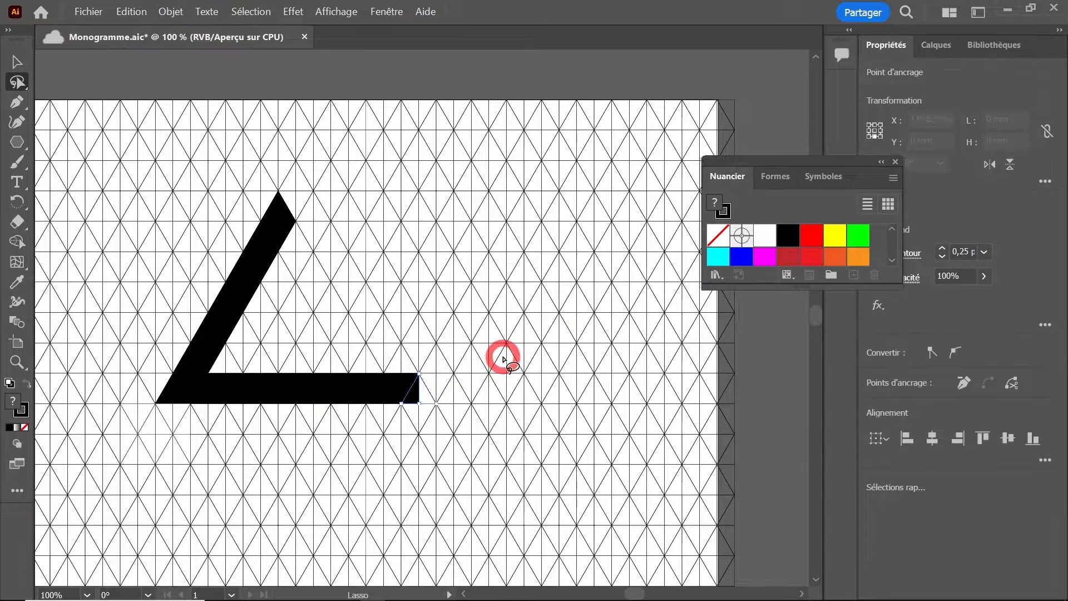
pyautogui.click(787, 237)
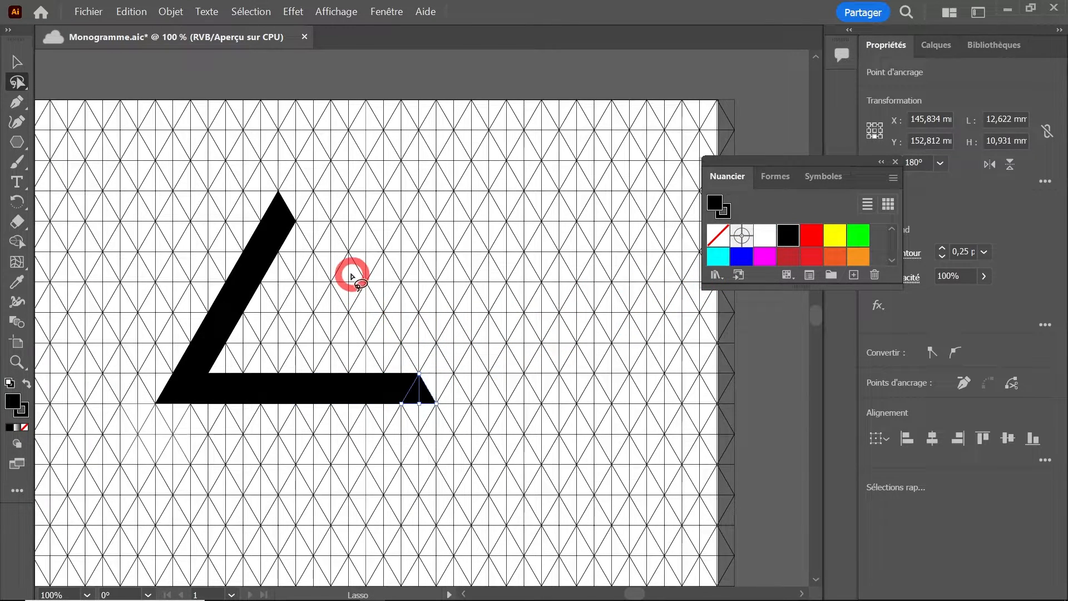
# Fill a second diagonal strip of triangles black, rising from the base's slanted end and stopping short of the apex.
pyautogui.moveTo(336, 263)
pyautogui.mouseDown()
pyautogui.moveTo(394, 339)
pyautogui.moveTo(401, 369)
pyautogui.moveTo(367, 341)
pyautogui.moveTo(337, 265)
pyautogui.mouseUp()
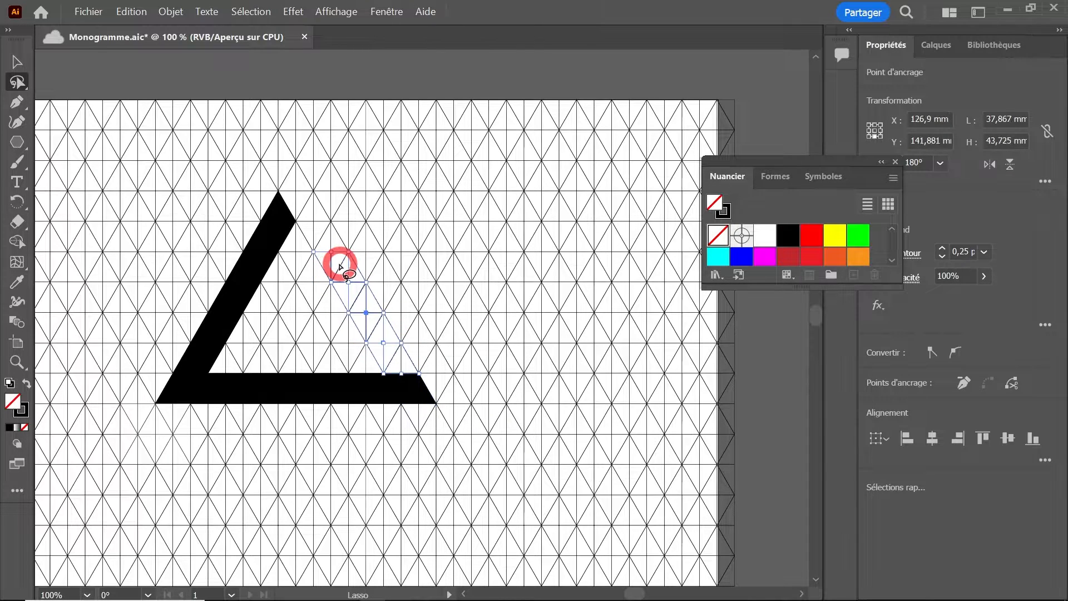
pyautogui.click(789, 238)
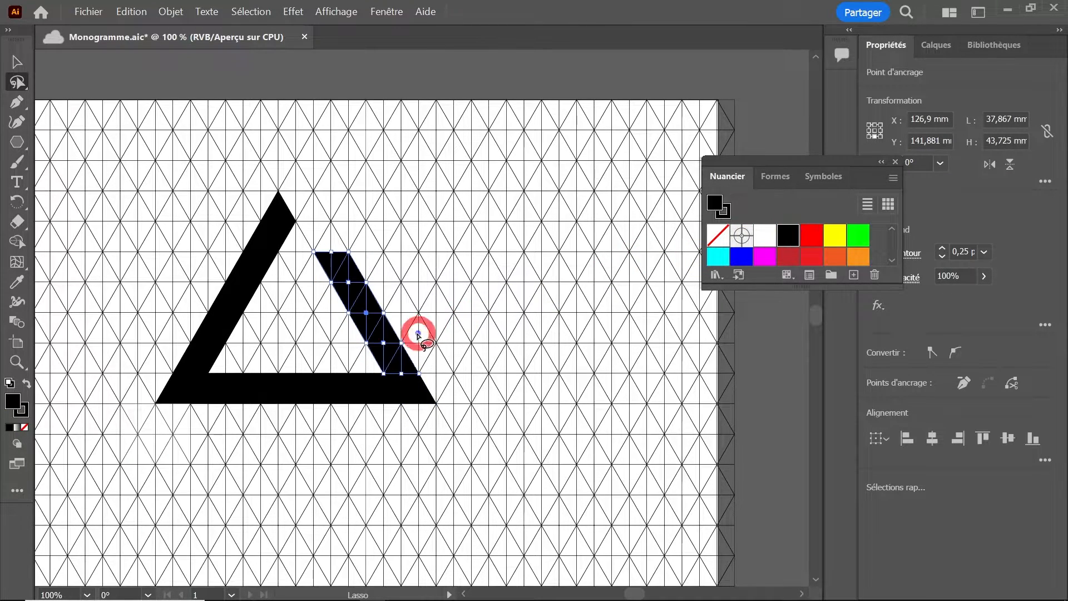
# Fill a small group of triangles black inside the open frame to form a solid inner triangle.
pyautogui.moveTo(298, 298)
pyautogui.mouseDown()
pyautogui.moveTo(274, 333)
pyautogui.moveTo(309, 333)
pyautogui.moveTo(295, 293)
pyautogui.mouseUp()
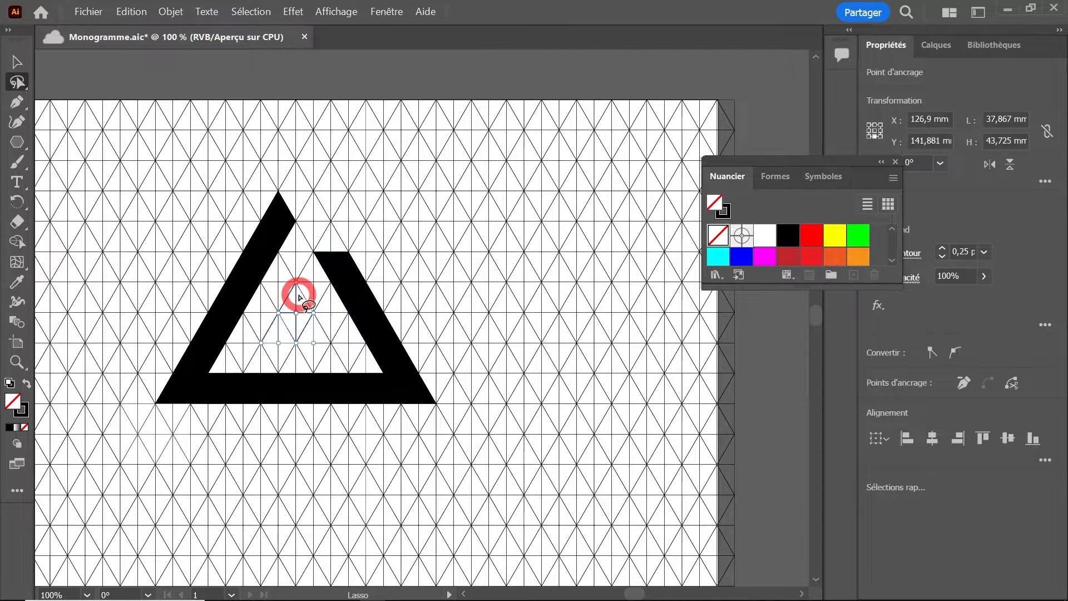
pyautogui.click(787, 237)
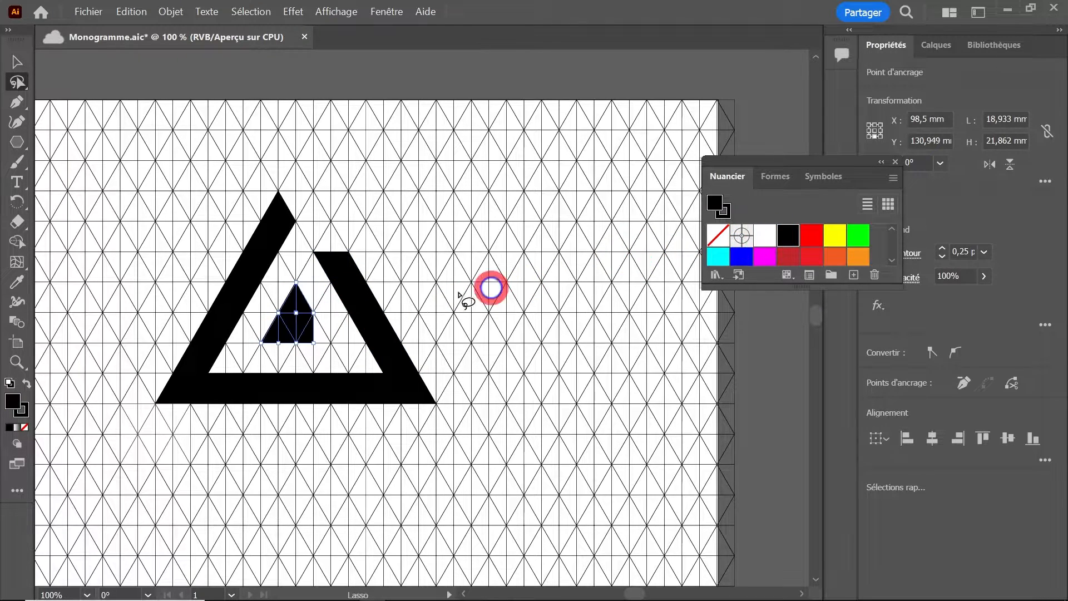
pyautogui.moveTo(318, 334)
pyautogui.mouseDown()
pyautogui.moveTo(369, 302)
pyautogui.moveTo(322, 339)
pyautogui.mouseUp()
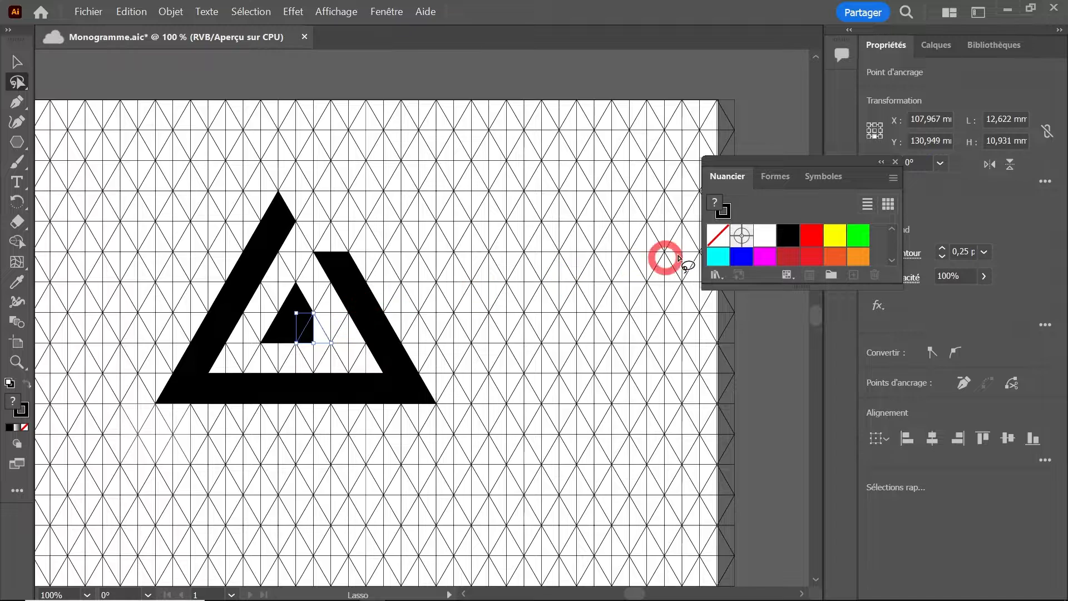
pyautogui.click(793, 240)
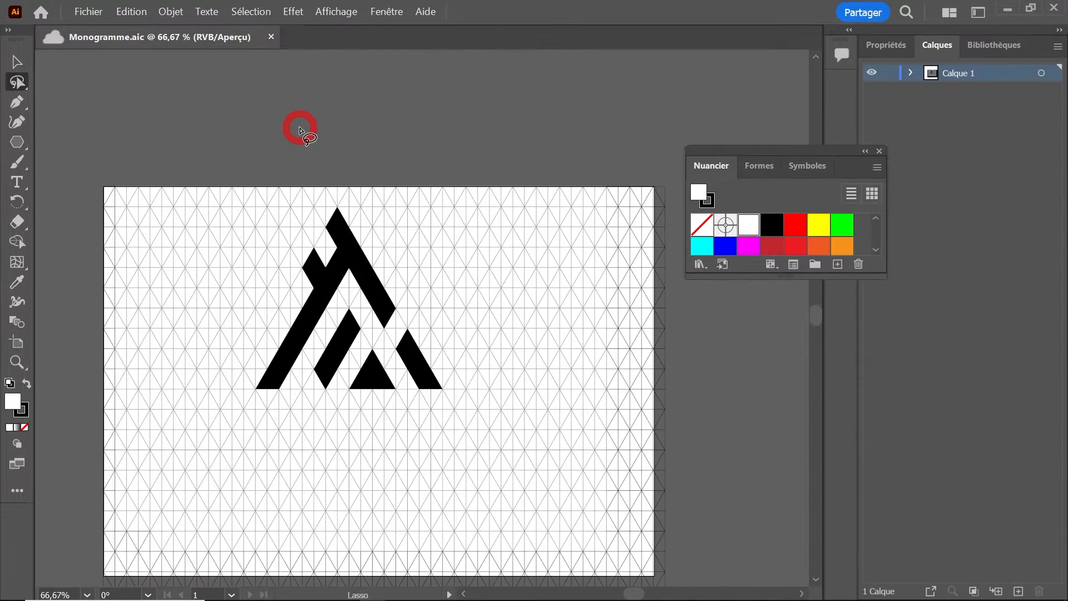
# Select all black triangles of the monogram with the Magic Wand, copy and paste them, and place the copy beside the artboard.
pyautogui.press('y')
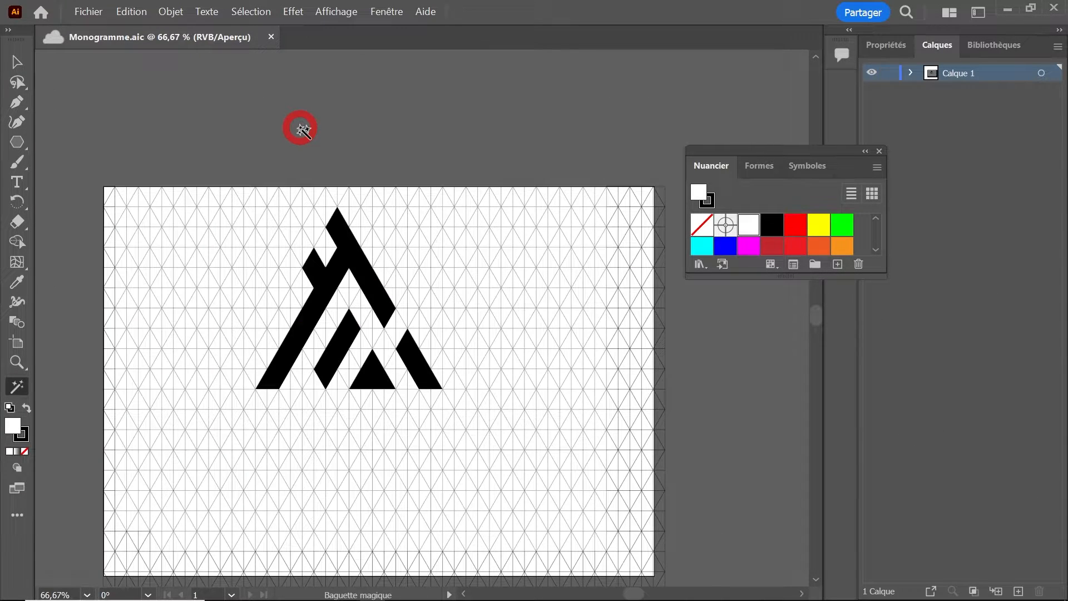
pyautogui.click(343, 234)
pyautogui.press('y')
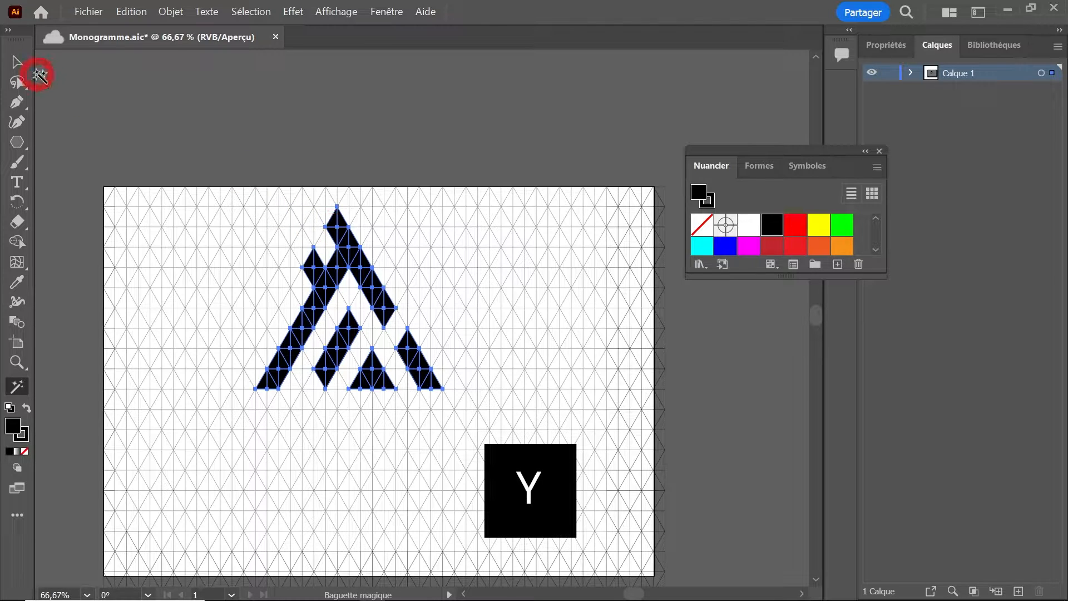
pyautogui.click(128, 12)
pyautogui.click(137, 72)
pyautogui.click(132, 12)
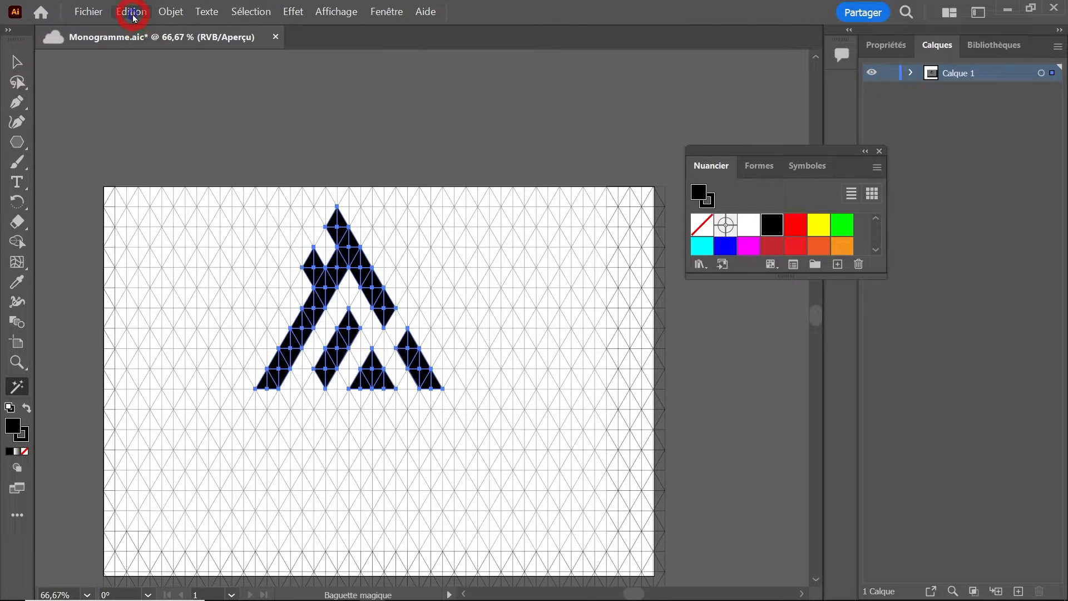
pyautogui.click(136, 85)
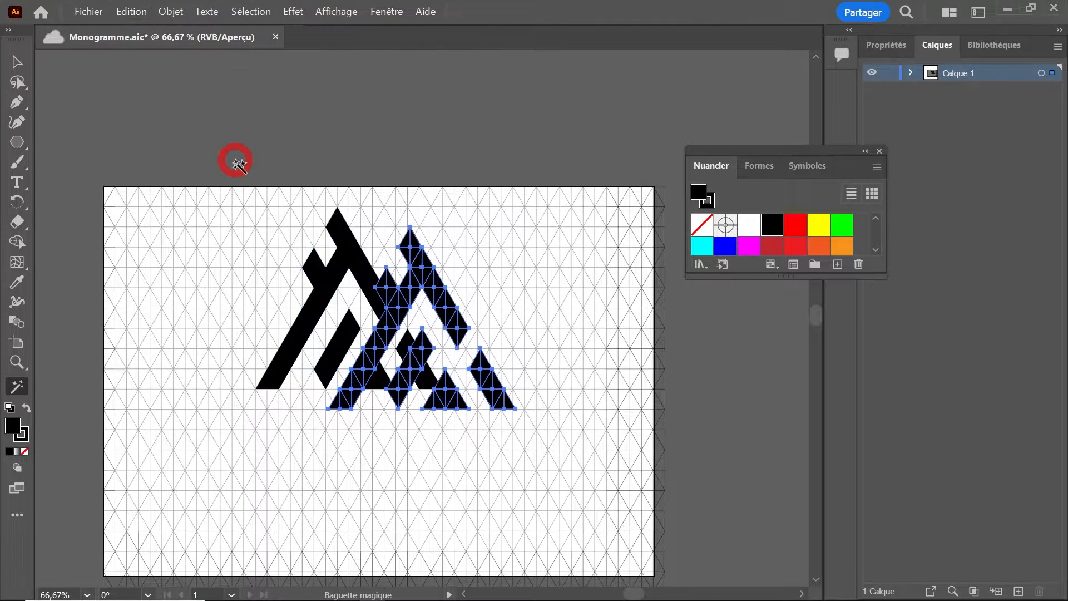
pyautogui.press('v')
pyautogui.moveTo(418, 282); pyautogui.dragTo(564, 228)
# Merge the copied black triangles into solid shapes with the Pathfinder Unite operation.
pyautogui.click(388, 12)
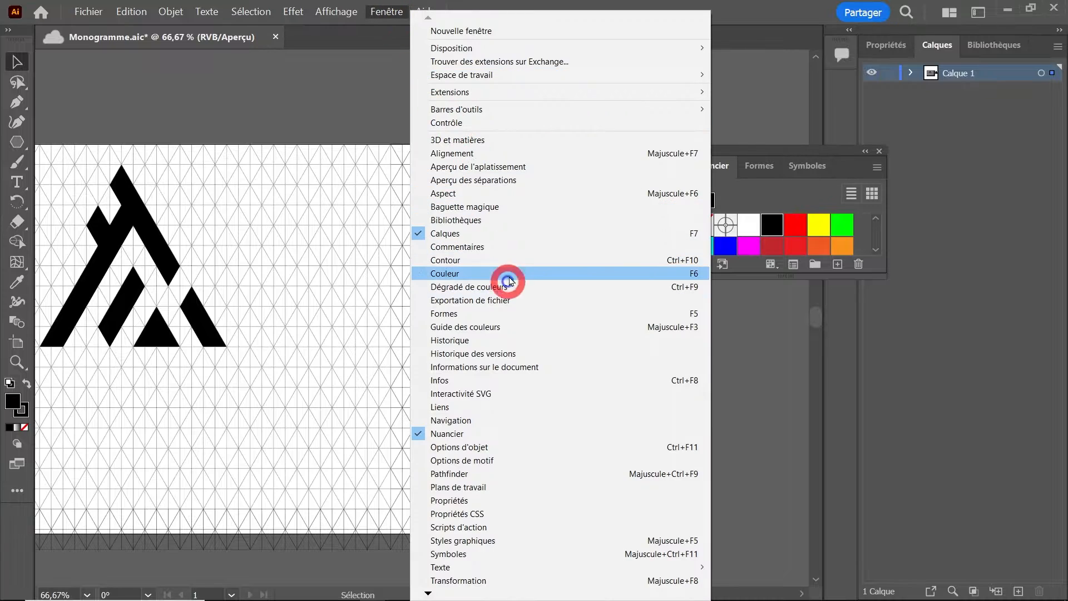
pyautogui.click(445, 474)
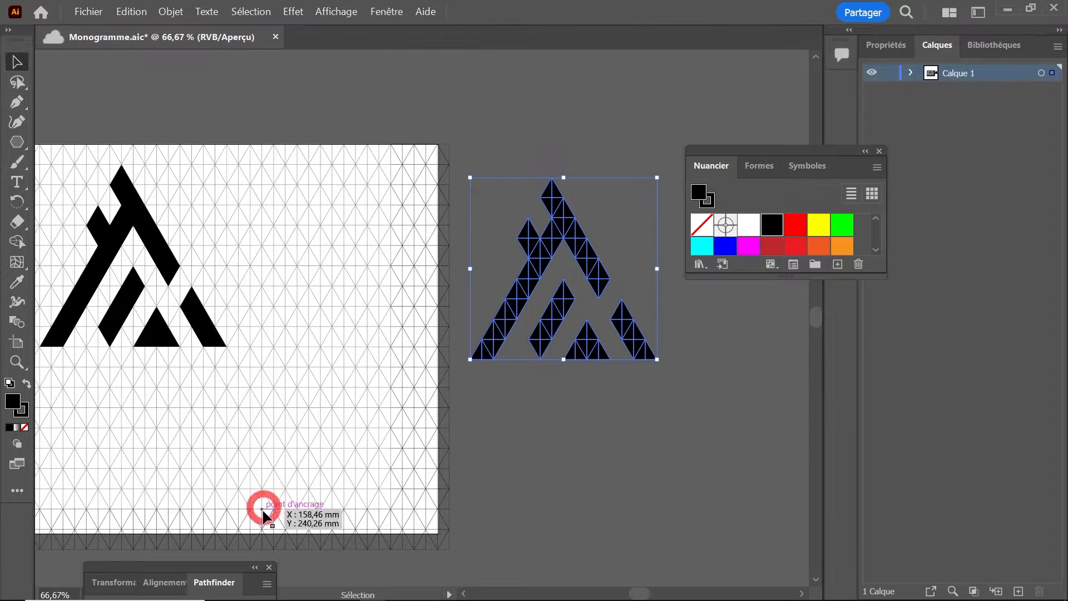
pyautogui.moveTo(213, 568); pyautogui.dragTo(304, 172)
pyautogui.click(203, 264)
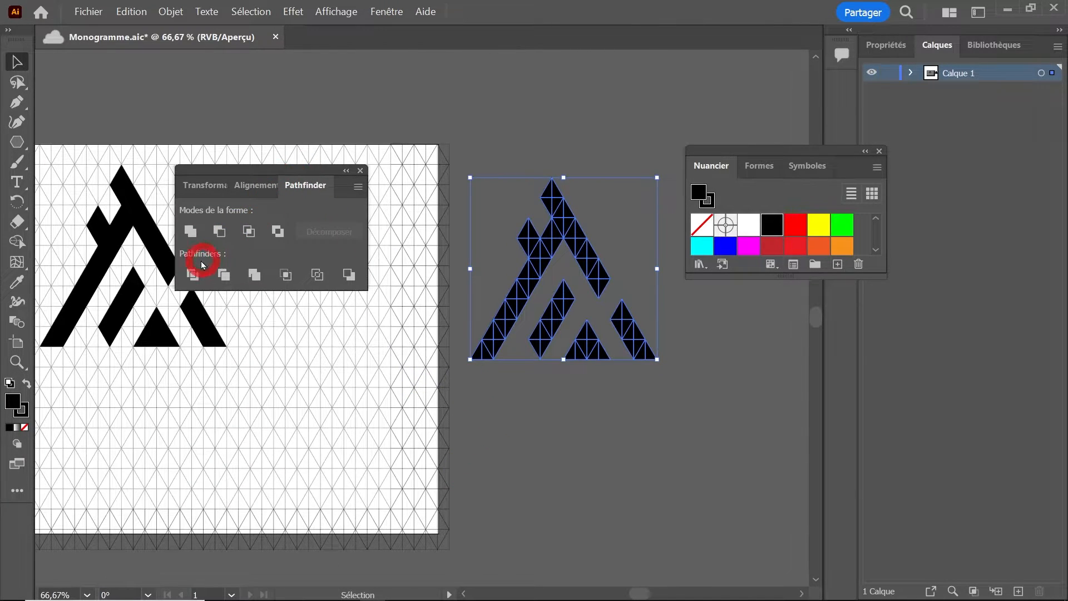
pyautogui.click(192, 232)
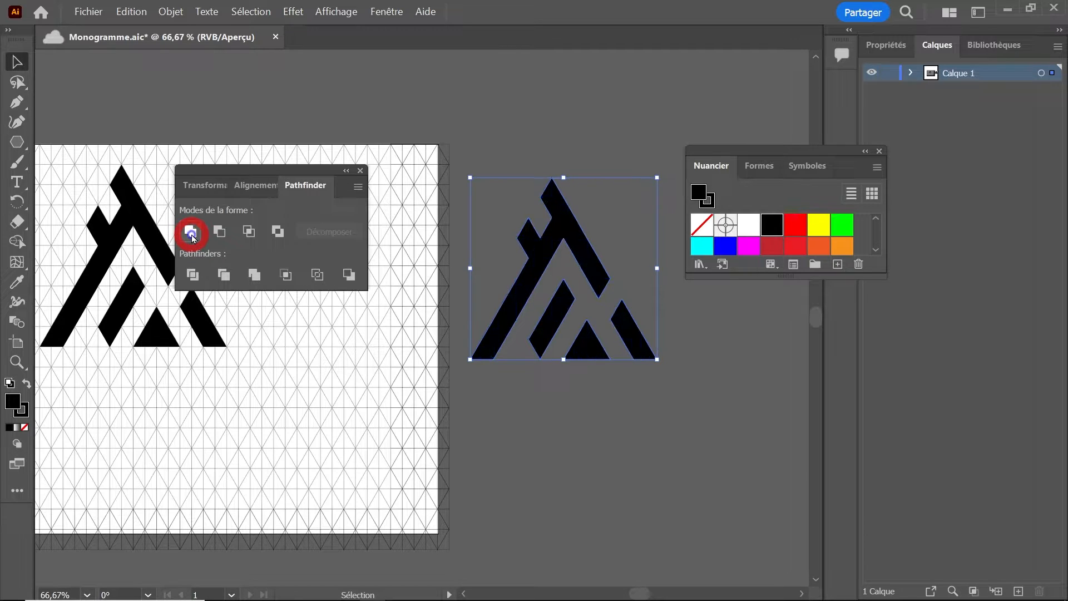
pyautogui.click(484, 100)
pyautogui.click(553, 218)
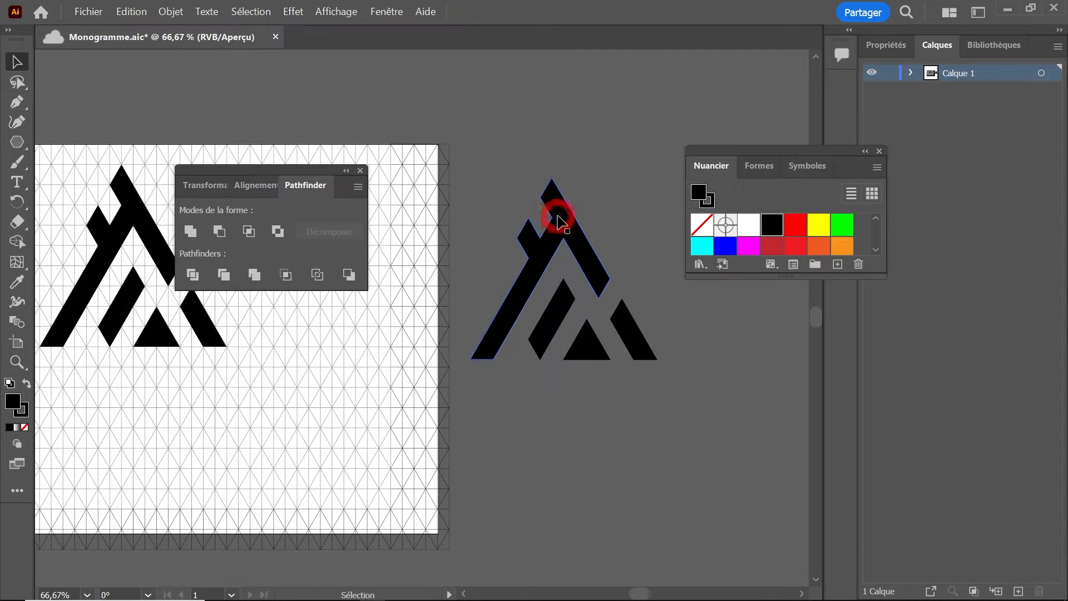
pyautogui.click(497, 167)
# Select all the merged shapes of the copied monogram and make them a compound path.
pyautogui.moveTo(627, 393); pyautogui.dragTo(619, 384)
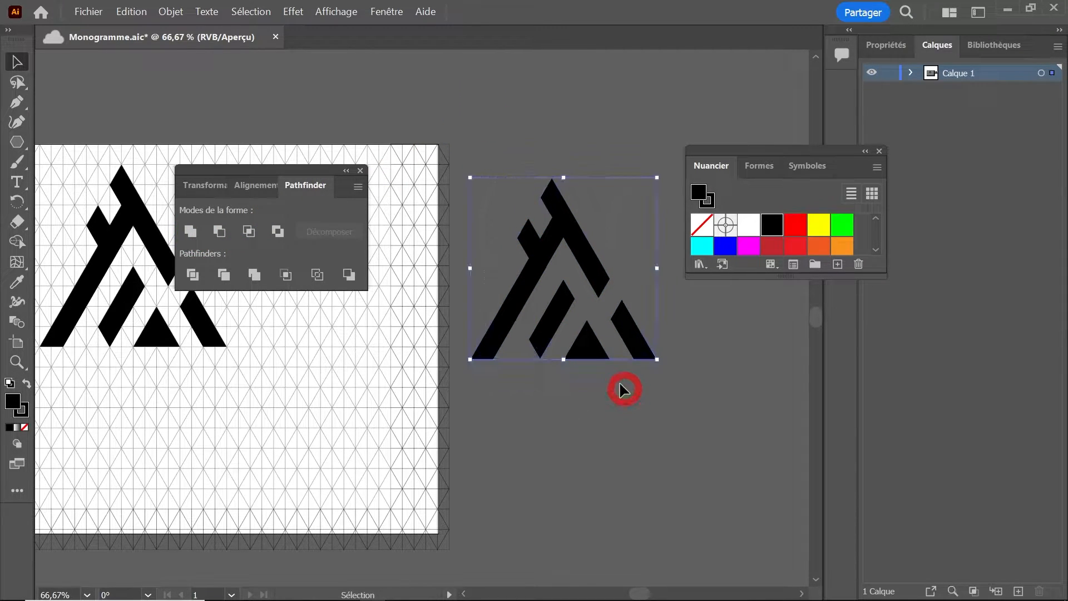
pyautogui.click(177, 11)
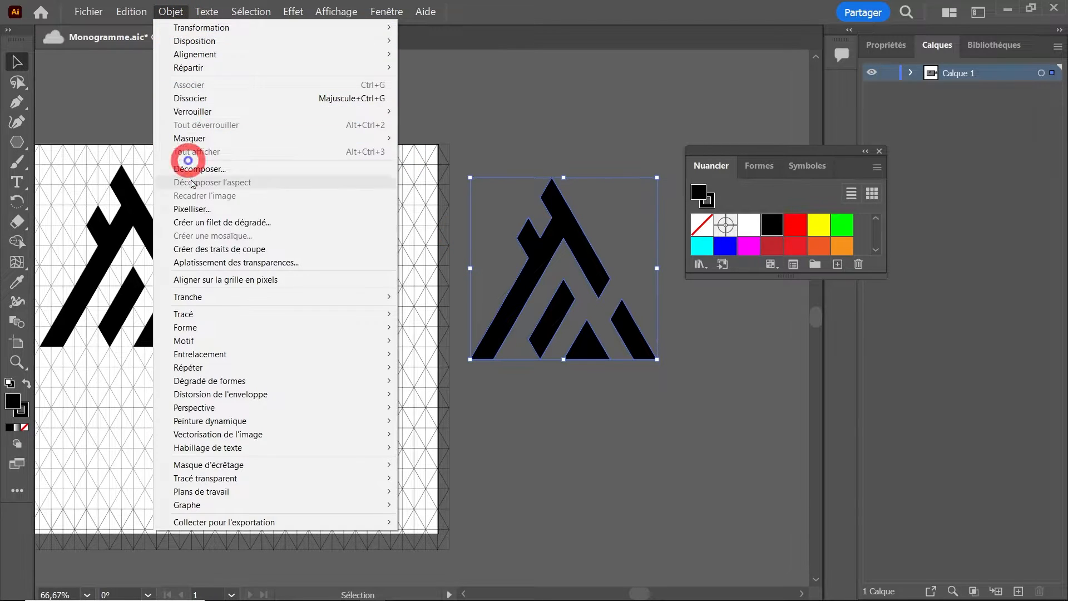
pyautogui.click(426, 478)
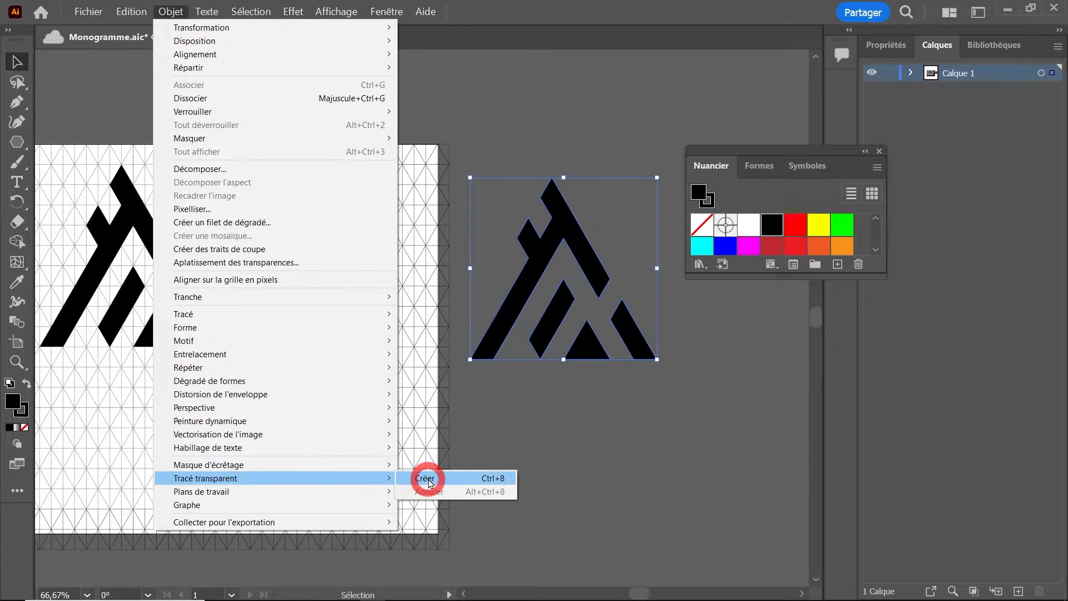
pyautogui.moveTo(564, 293); pyautogui.dragTo(572, 317)
pyautogui.click(546, 151)
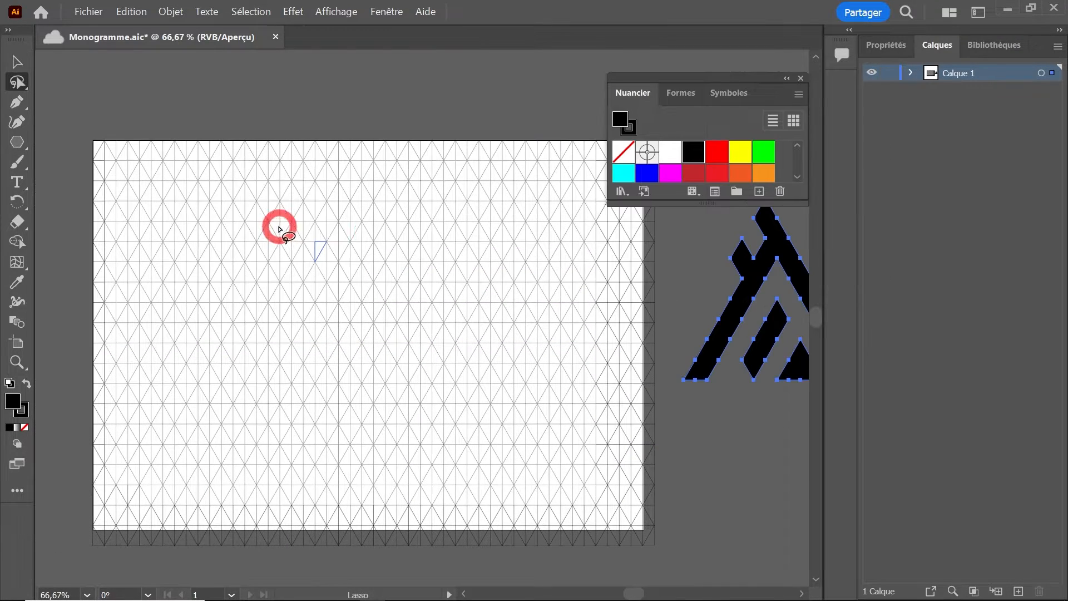
# Fill grid triangles black for an inverted triangular monogram, with a wide trapezoid band above smaller shapes separated by white gaps.
pyautogui.moveTo(279, 226); pyautogui.dragTo(436, 236)
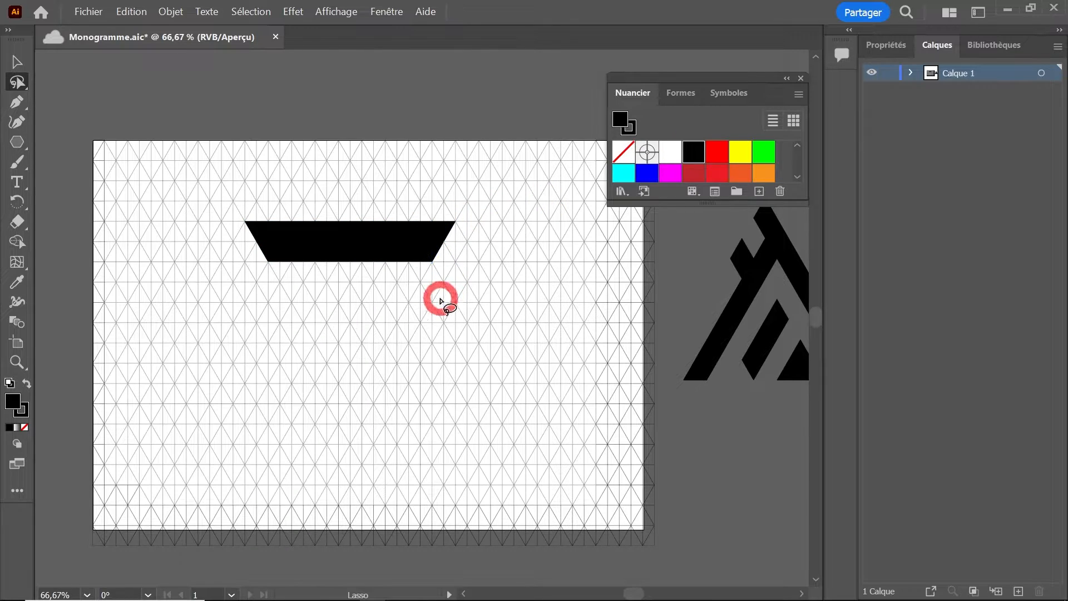
pyautogui.moveTo(339, 374)
pyautogui.mouseDown()
pyautogui.moveTo(372, 401)
pyautogui.moveTo(338, 384)
pyautogui.moveTo(338, 372)
pyautogui.mouseUp()
pyautogui.click(671, 152)
pyautogui.click(670, 152)
pyautogui.moveTo(391, 276)
pyautogui.mouseDown()
pyautogui.moveTo(405, 303)
pyautogui.moveTo(329, 278)
pyautogui.mouseUp()
pyautogui.click(694, 152)
pyautogui.click(693, 152)
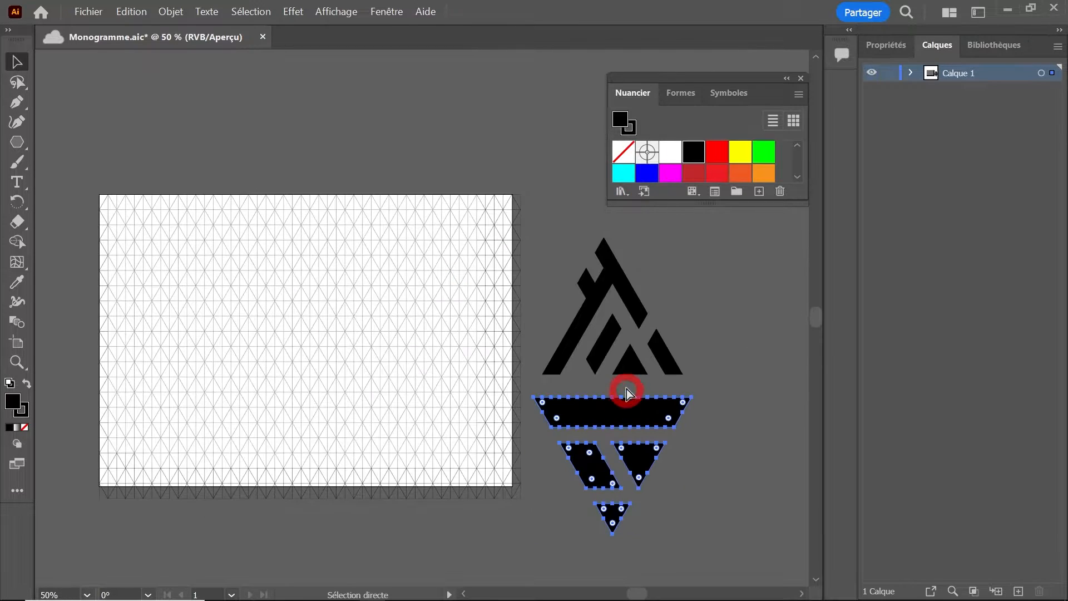
# Switch to outline view and simplify the paths of the inverted monogram to reduce its anchor points.
pyautogui.hotkey('ctrl', 'y')
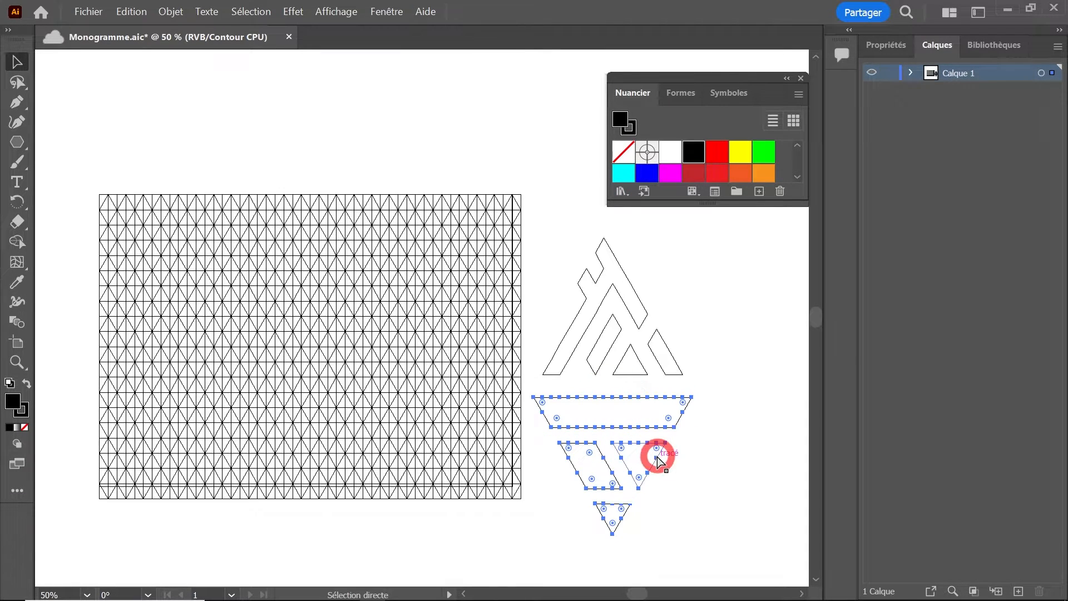
pyautogui.press('v')
pyautogui.click(182, 16)
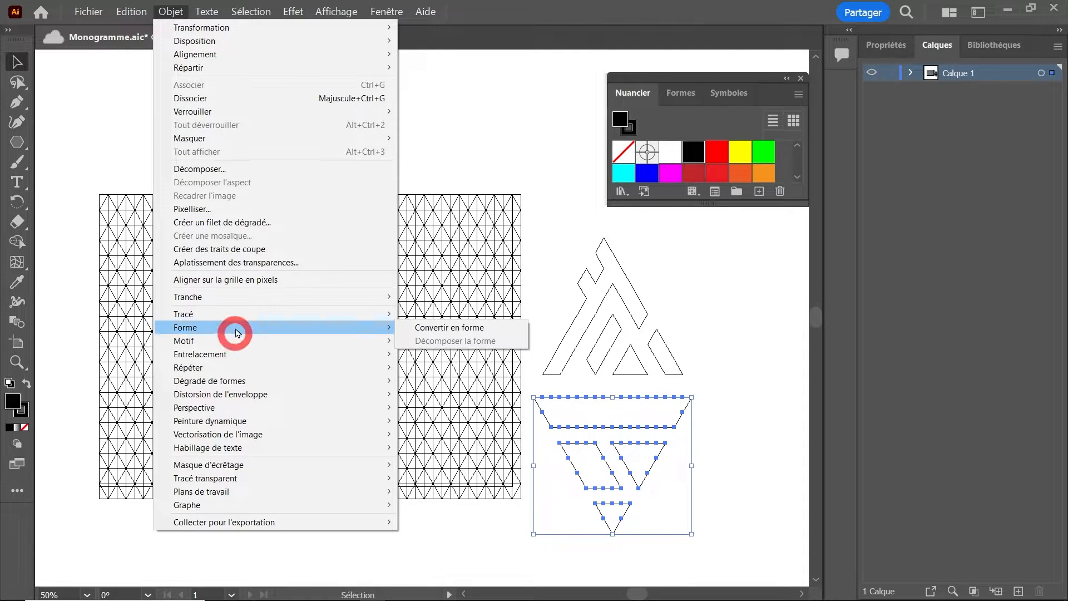
pyautogui.moveTo(231, 316)
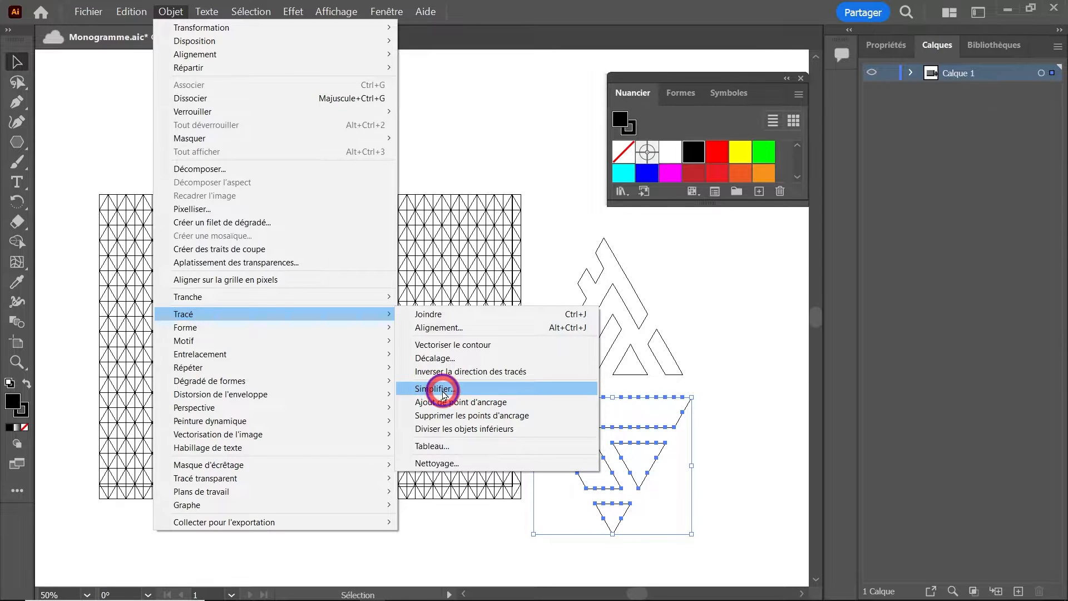
pyautogui.click(443, 390)
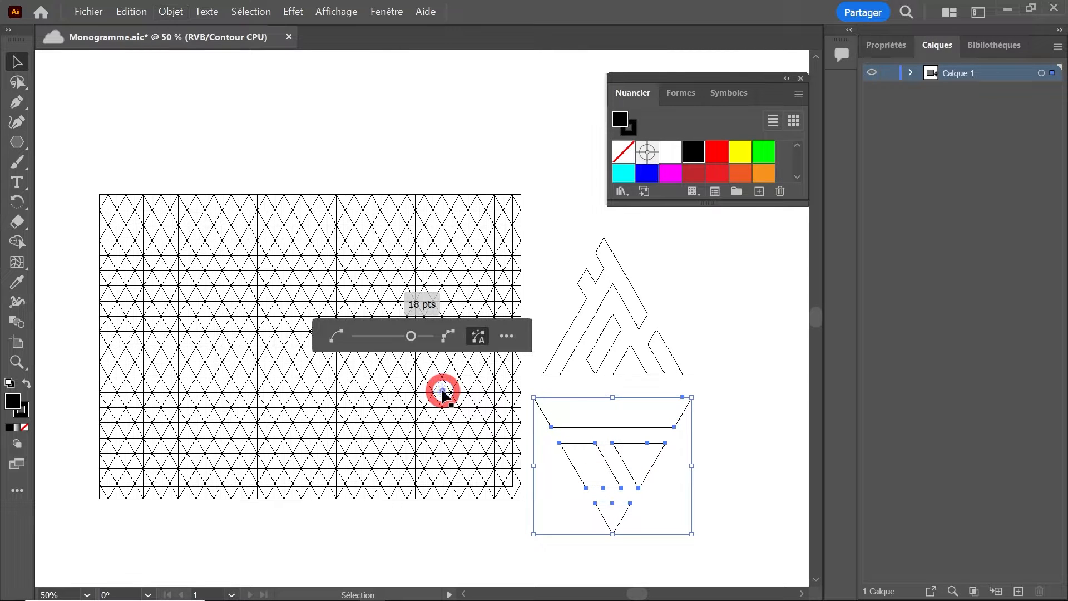
# Simplify the paths of the upright triangular monogram to reduce its anchor points.
pyautogui.click(638, 328)
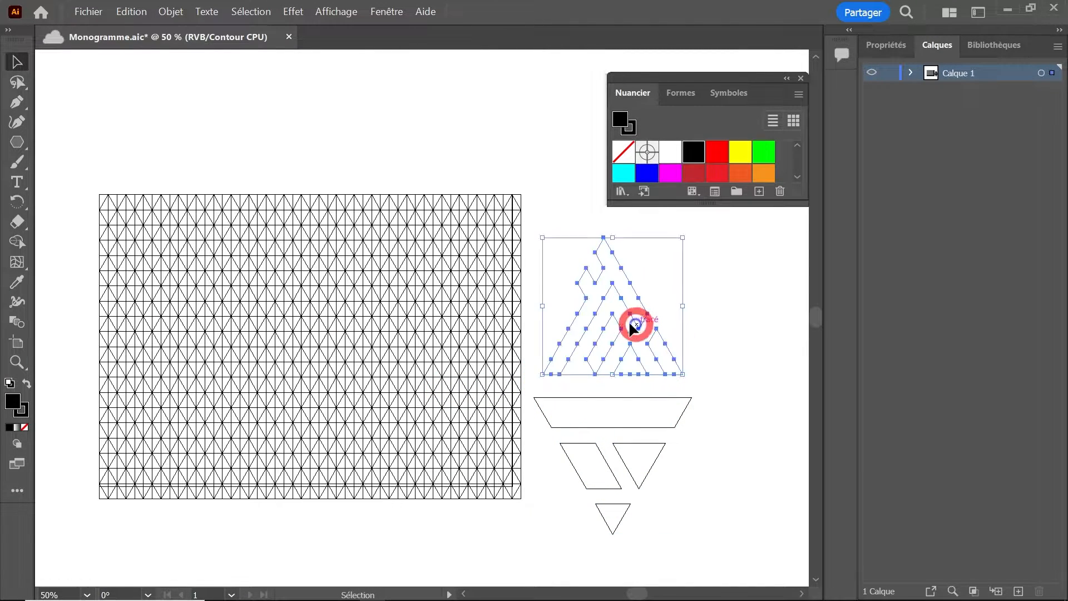
pyautogui.click(178, 14)
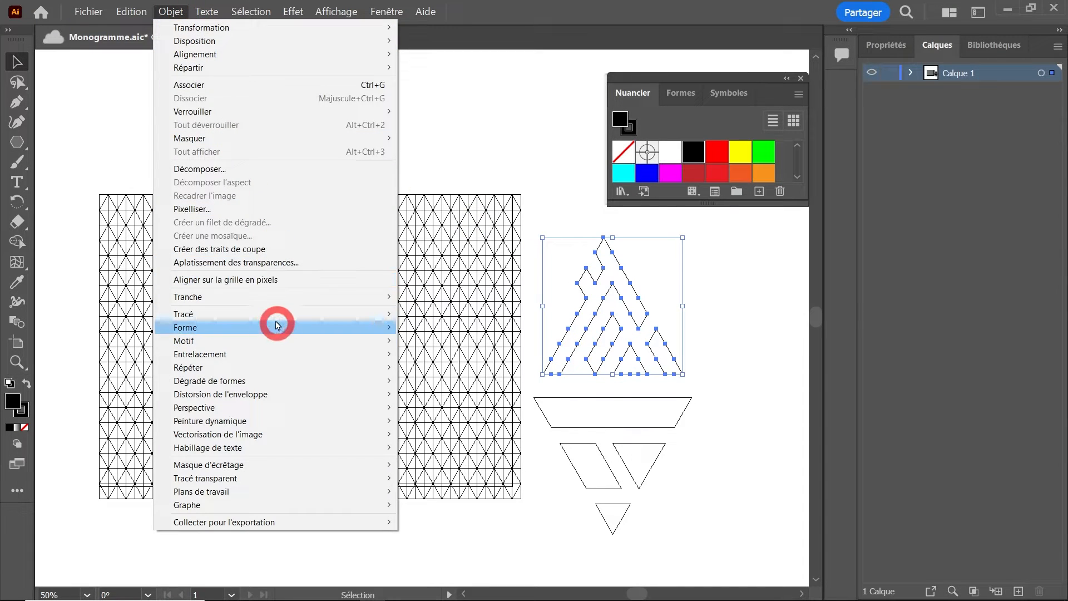
pyautogui.moveTo(274, 312)
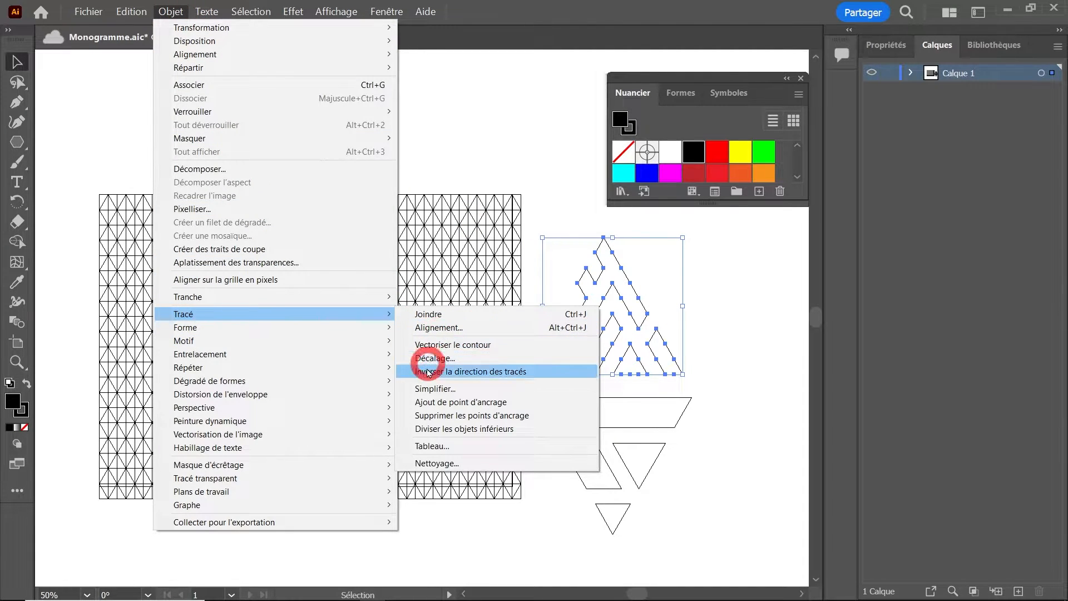
pyautogui.click(436, 388)
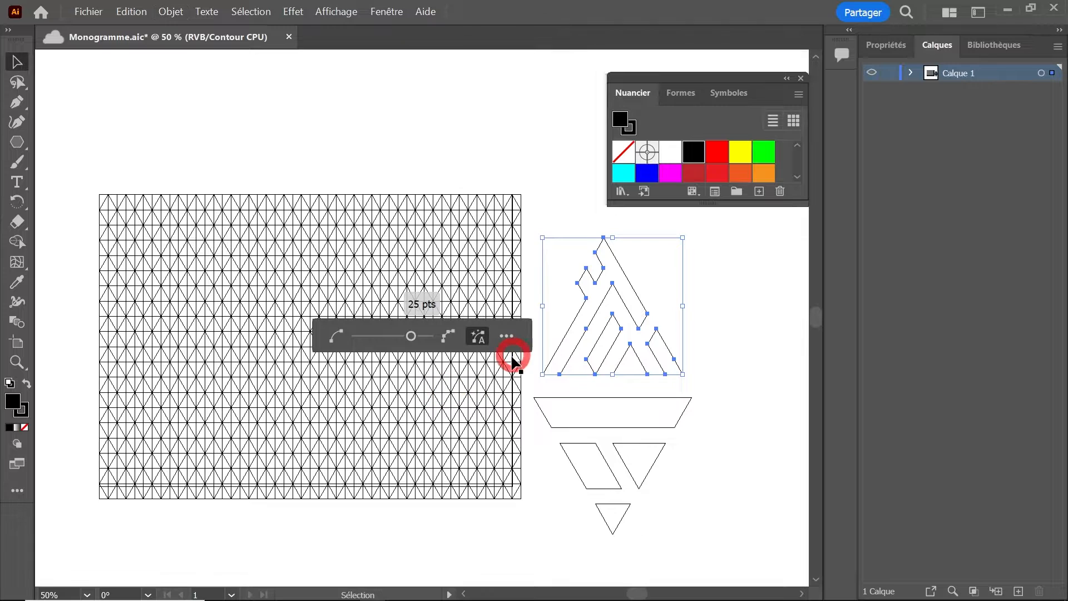
# Remove the redundant anchor point on the upper edge of the inverted monogram's trapezoid with the Pen tool and check neighbouring edges.
pyautogui.click(605, 398)
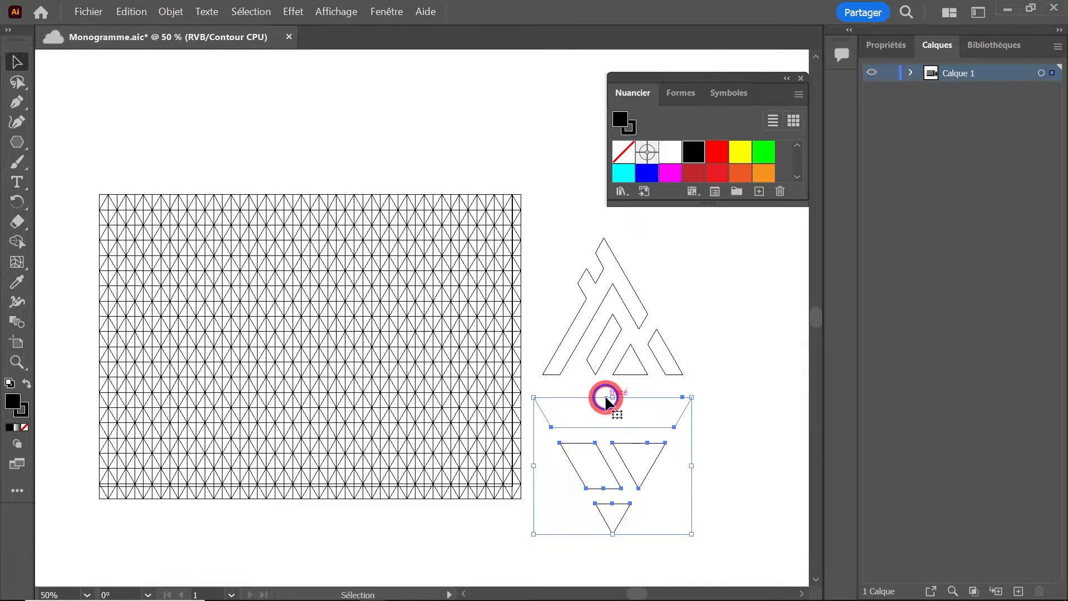
pyautogui.click(658, 457)
pyautogui.click(529, 329)
pyautogui.moveTo(438, 284); pyautogui.dragTo(556, 299)
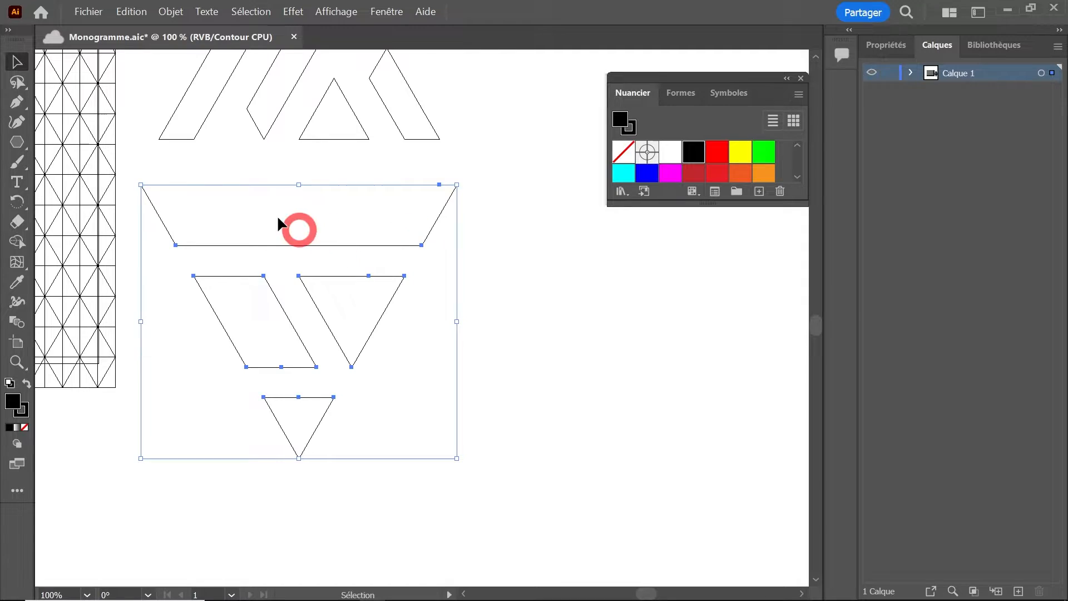
pyautogui.click(18, 103)
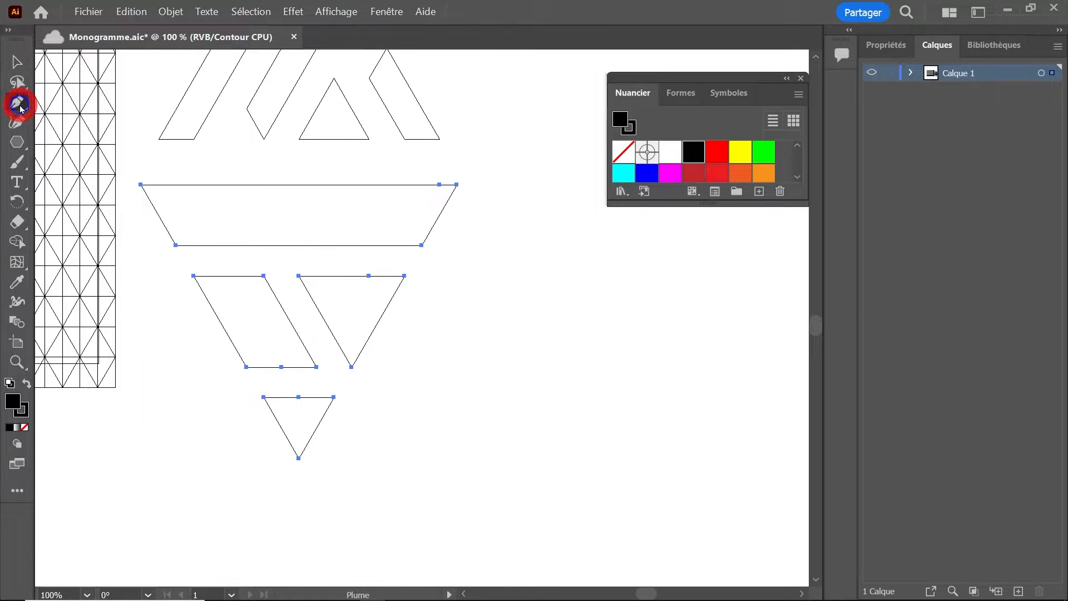
pyautogui.click(439, 184)
pyautogui.click(239, 185)
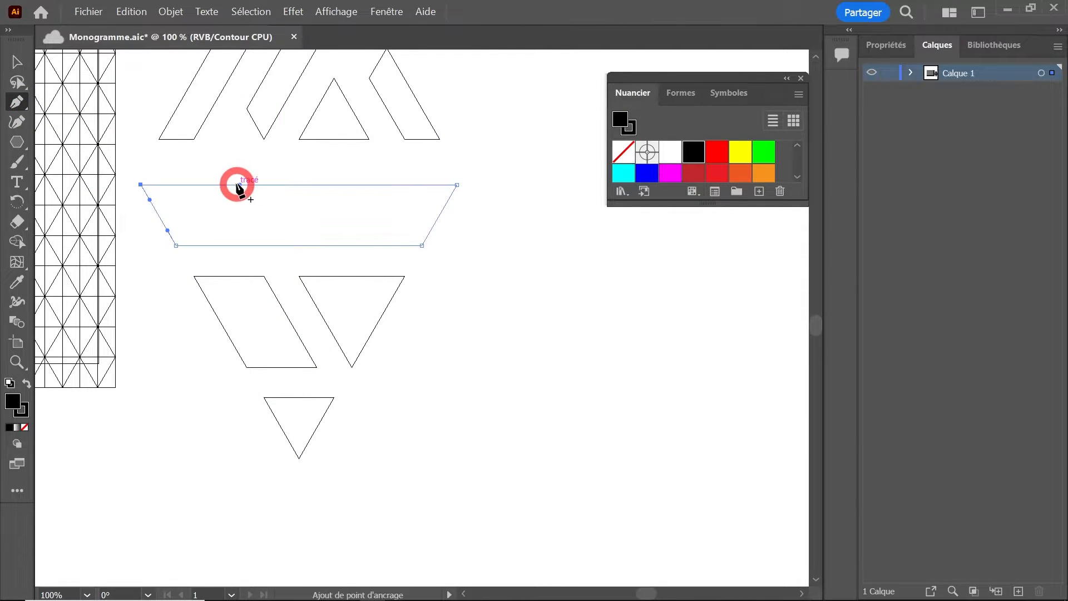
pyautogui.click(236, 275)
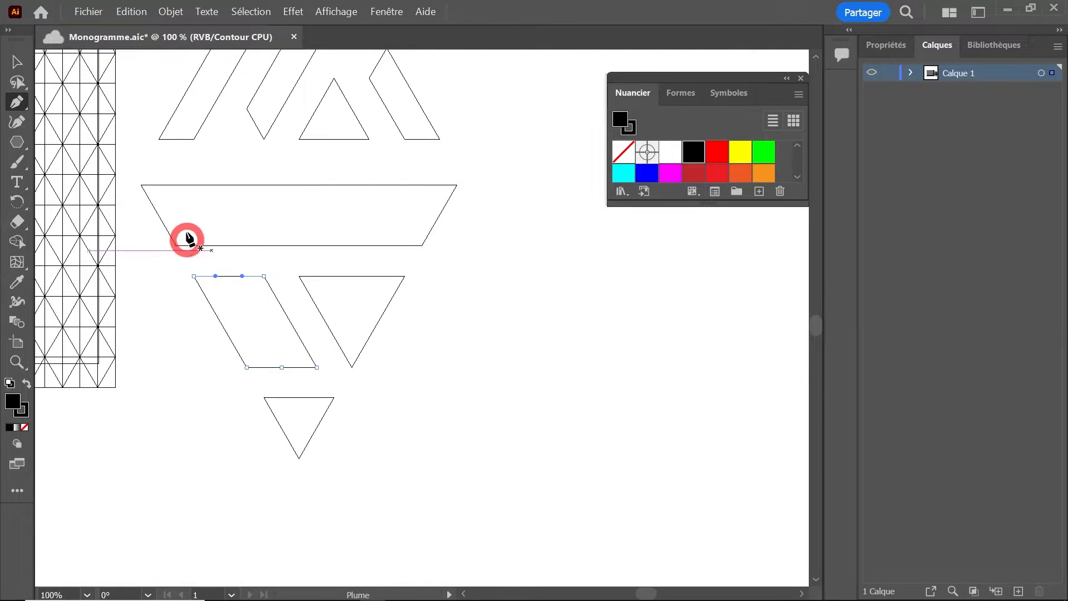
# Convert the anchor points of the inverted monogram's right-hand triangle to sharp corners.
pyautogui.click(16, 61)
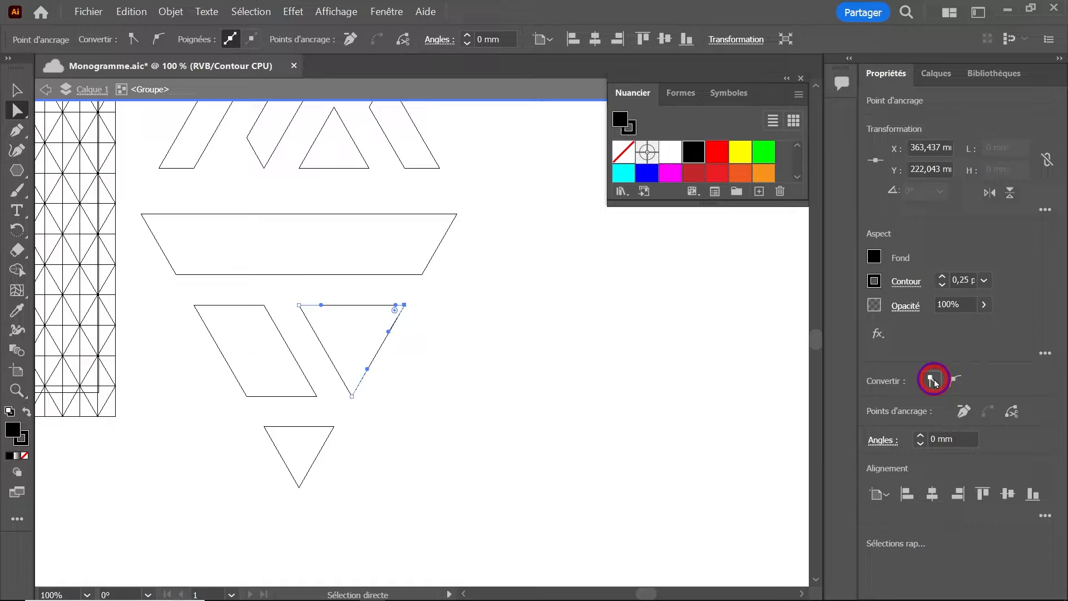
pyautogui.click(933, 381)
pyautogui.click(17, 130)
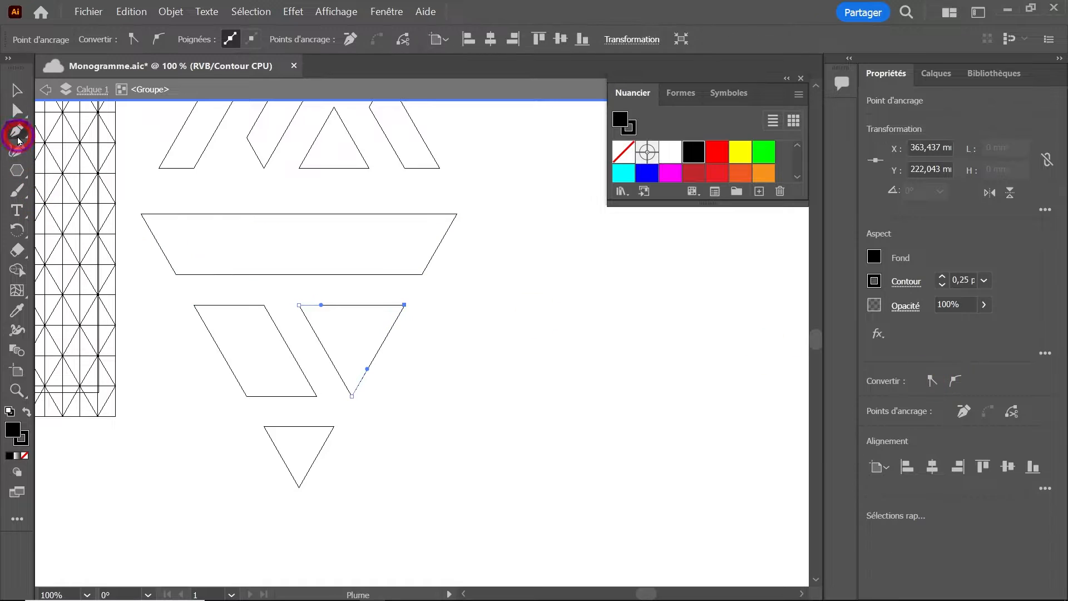
pyautogui.keyDown('alt'); pyautogui.click(299, 305); pyautogui.keyUp('alt')
pyautogui.keyDown('alt'); pyautogui.click(352, 396); pyautogui.keyUp('alt')
# Convert the parallelogram's lower anchor points to sharp corners and remove the redundant point on its bottom edge.
pyautogui.moveTo(180, 295); pyautogui.dragTo(372, 474)
pyautogui.keyDown('alt'); pyautogui.click(317, 397); pyautogui.keyUp('alt')
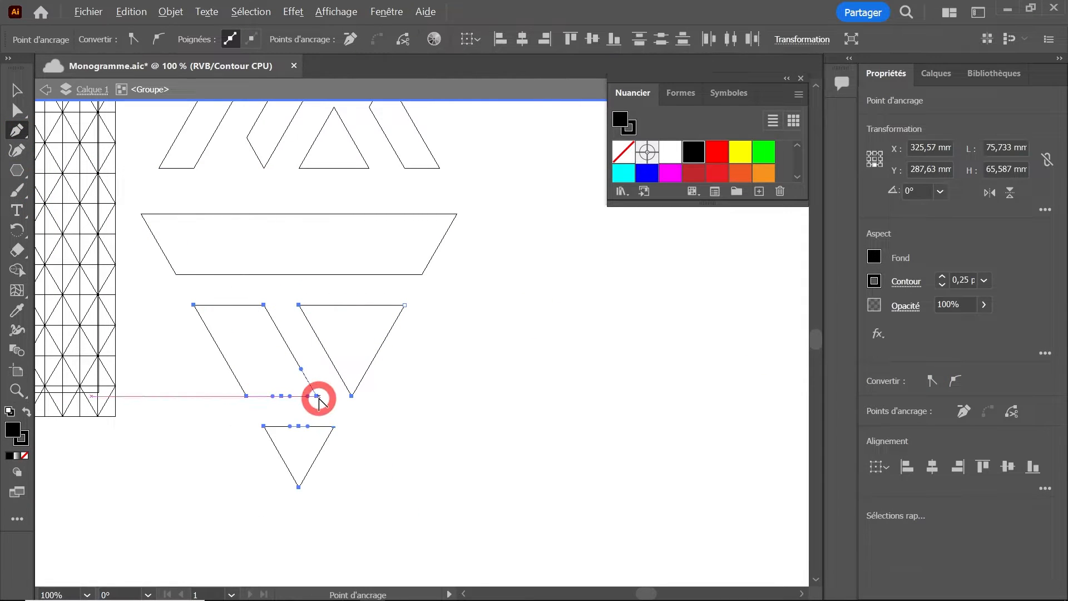
pyautogui.keyDown('alt'); pyautogui.click(246, 397); pyautogui.keyUp('alt')
pyautogui.keyDown('ctrl'); pyautogui.click(282, 397); pyautogui.keyUp('ctrl')
pyautogui.click(282, 396)
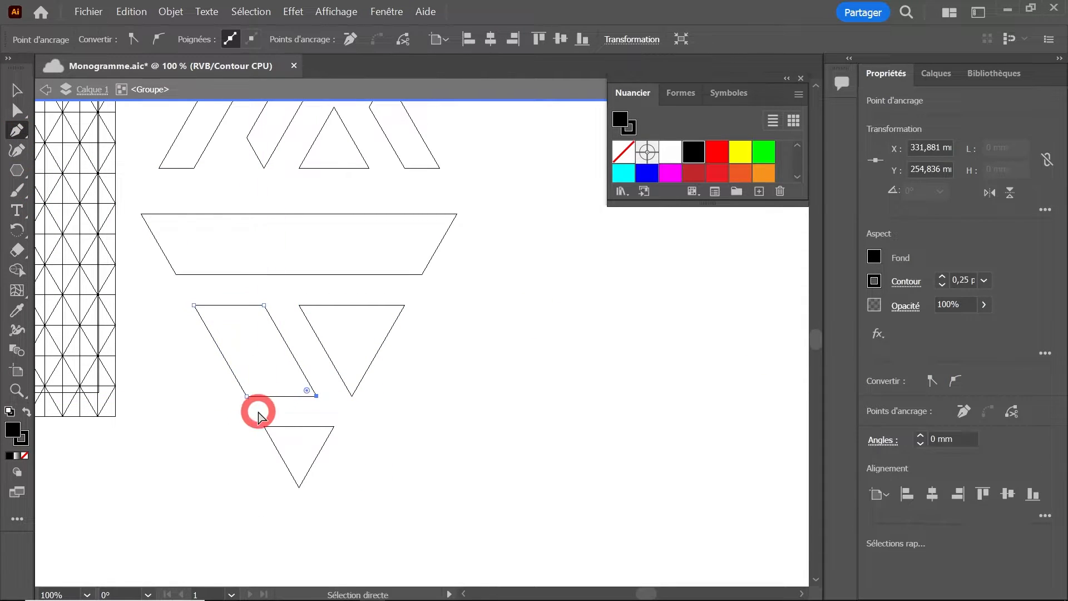
# Convert the lowest small triangle's upper anchor points to sharp corners and remove the redundant point between them.
pyautogui.keyDown('ctrl'); pyautogui.click(265, 427); pyautogui.keyUp('ctrl')
pyautogui.keyDown('alt'); pyautogui.click(334, 426); pyautogui.keyUp('alt')
pyautogui.click(299, 427)
pyautogui.keyDown('alt'); pyautogui.click(264, 427); pyautogui.keyUp('alt')
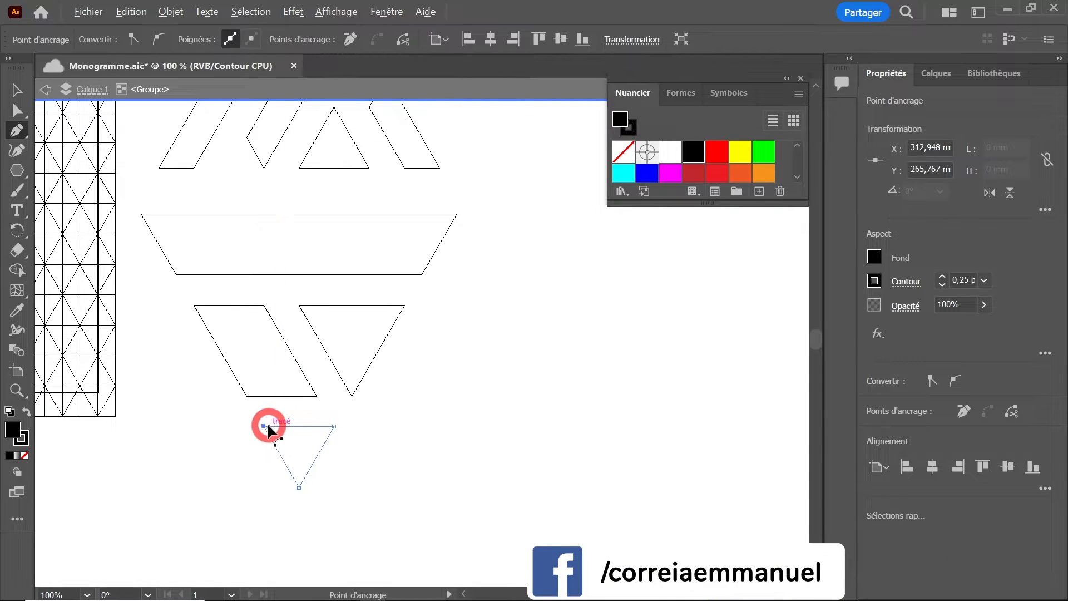
pyautogui.keyDown('ctrl'); pyautogui.click(257, 416); pyautogui.keyUp('ctrl')
# Convert the anchor points of the inverted monogram's trapezoid band to sharp corners and deselect the path.
pyautogui.moveTo(135, 206); pyautogui.dragTo(468, 324)
pyautogui.keyDown('alt'); pyautogui.click(456, 214); pyautogui.keyUp('alt')
pyautogui.keyDown('alt'); pyautogui.click(422, 274); pyautogui.keyUp('alt')
pyautogui.keyDown('alt'); pyautogui.click(175, 274); pyautogui.keyUp('alt')
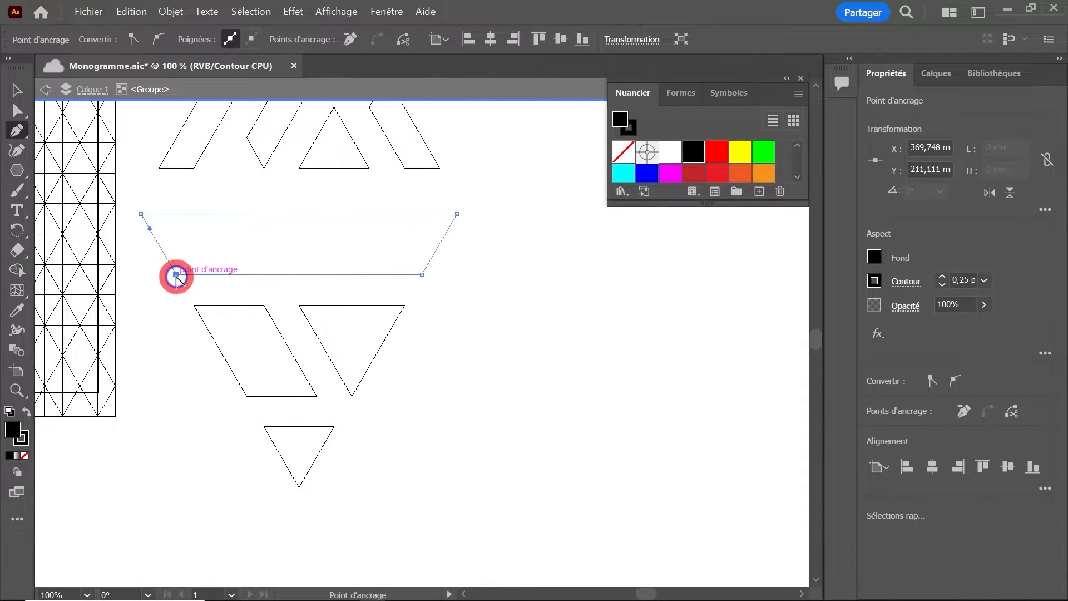
pyautogui.keyDown('ctrl'); pyautogui.click(209, 252); pyautogui.keyUp('ctrl')
pyautogui.keyDown('ctrl'); pyautogui.click(400, 317); pyautogui.keyUp('ctrl')
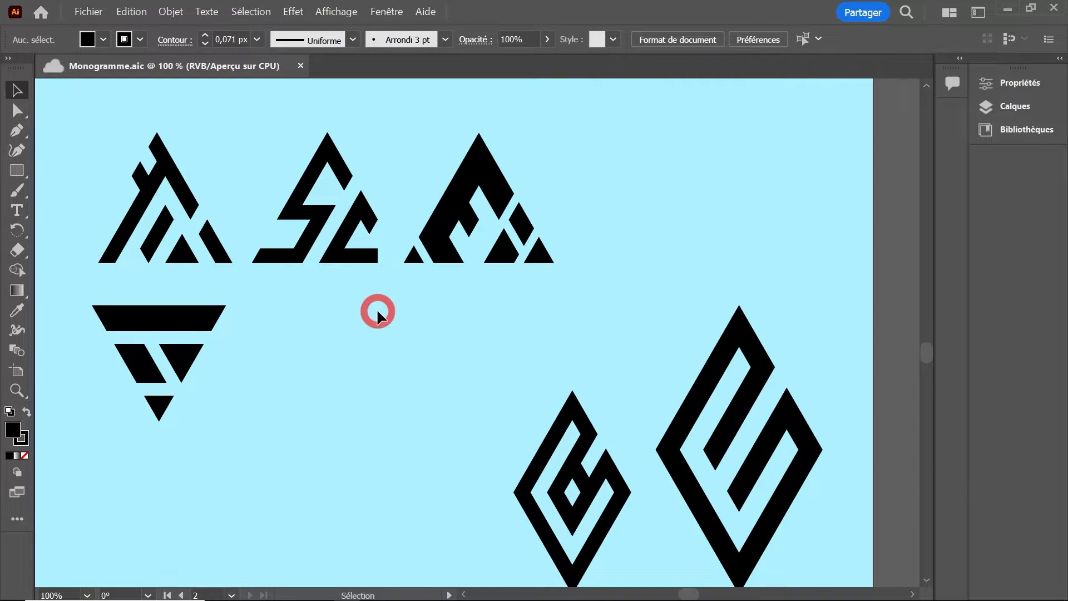
# Duplicate the upright SC monogram below the original and thicken the copy with an 11 px stroke.
pyautogui.moveTo(324, 215); pyautogui.dragTo(314, 372)
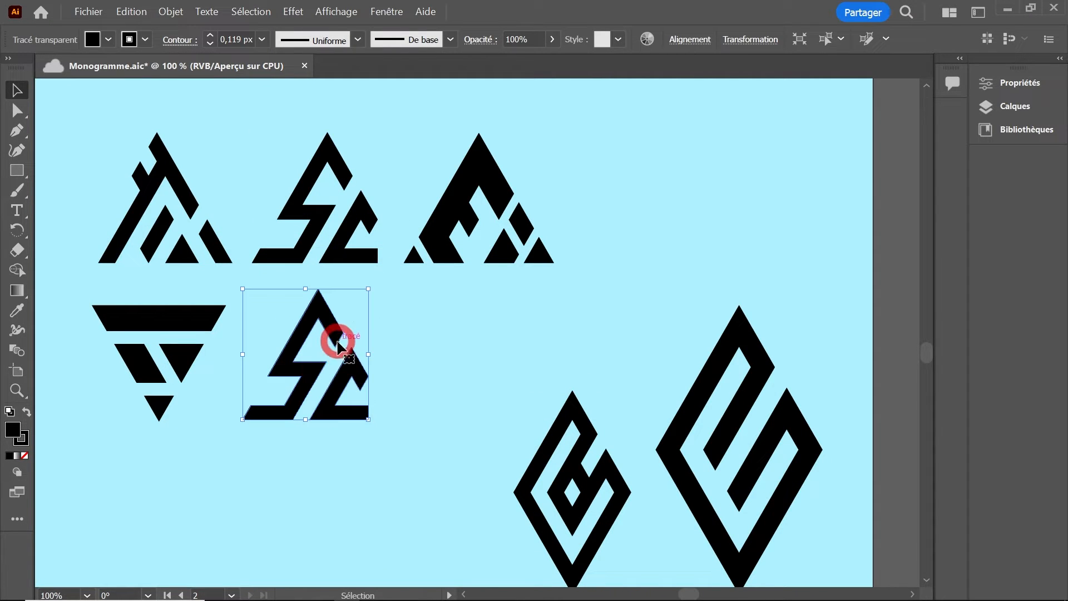
pyautogui.click(209, 36)
pyautogui.click(209, 36)
pyautogui.click(209, 37)
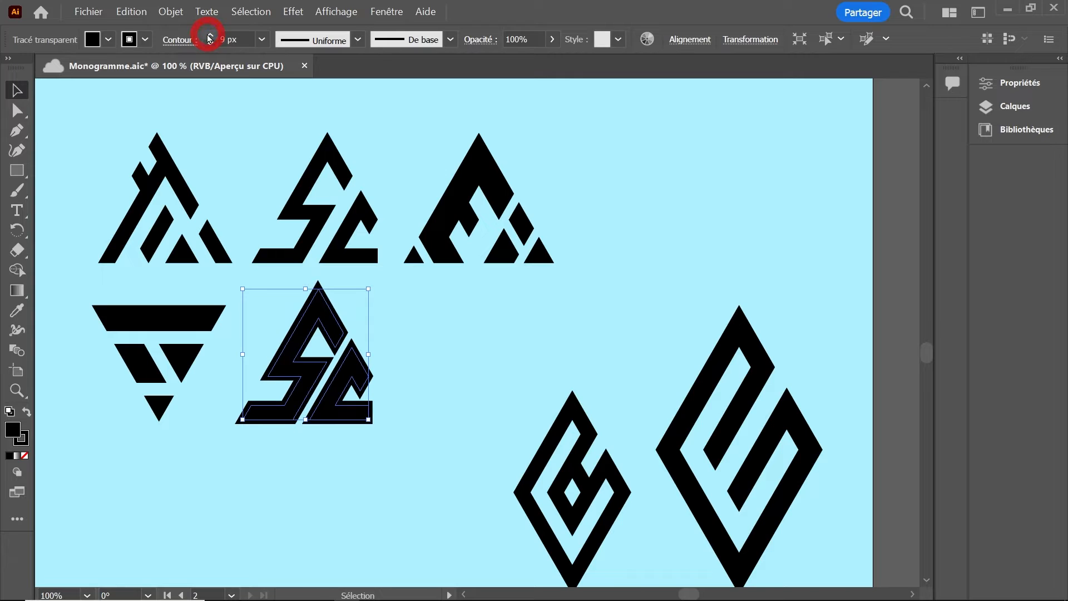
pyautogui.click(209, 36)
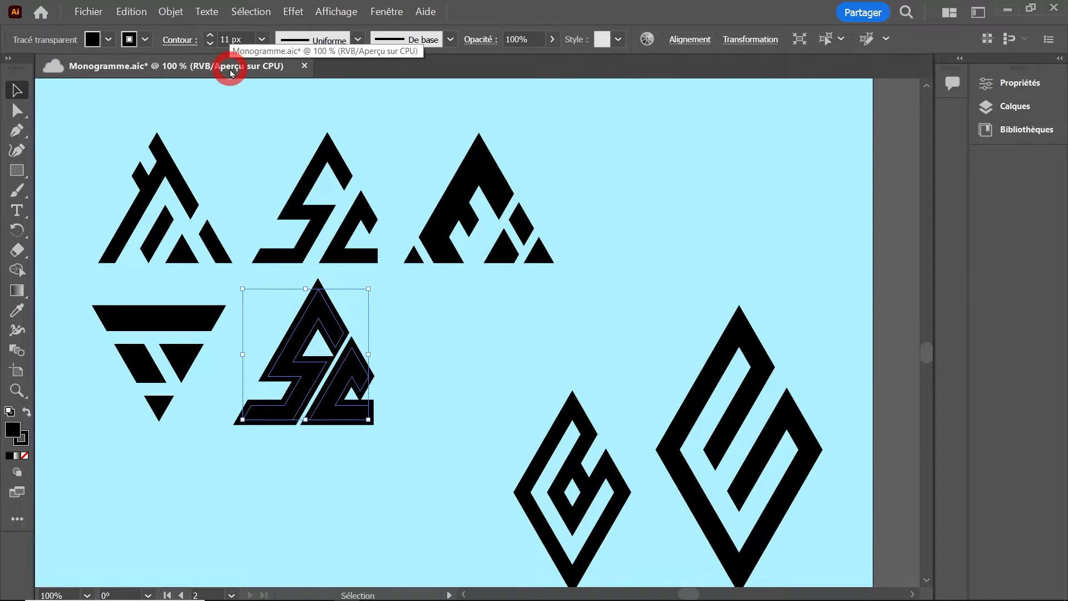
# Duplicate the thickened SC monogram and place the new copy just below it with a small gap.
pyautogui.moveTo(326, 320); pyautogui.dragTo(316, 469)
pyautogui.moveTo(381, 455); pyautogui.dragTo(375, 333)
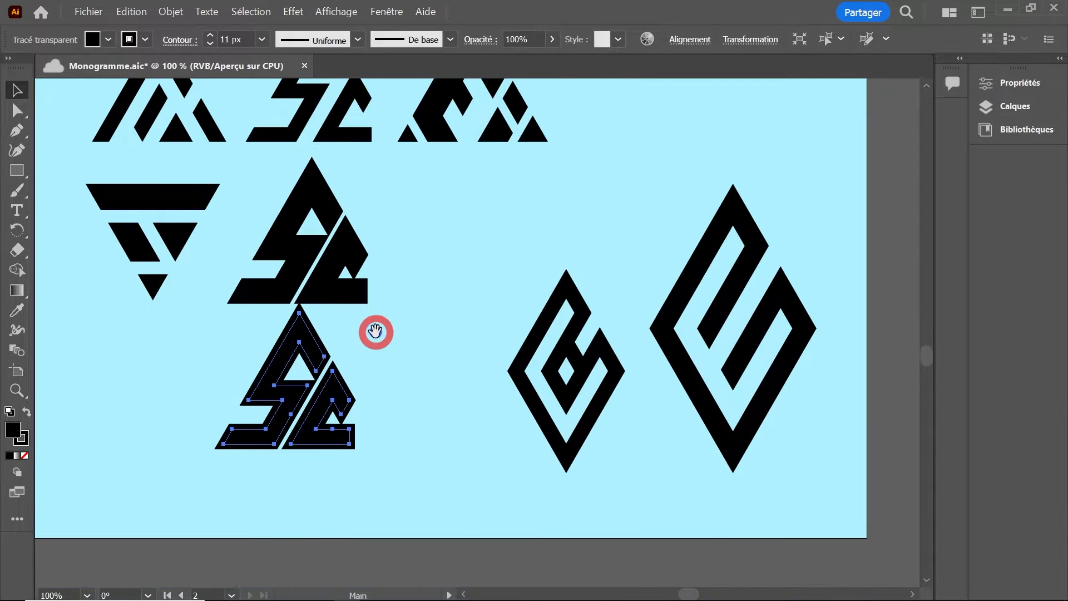
pyautogui.moveTo(310, 346); pyautogui.dragTo(310, 357)
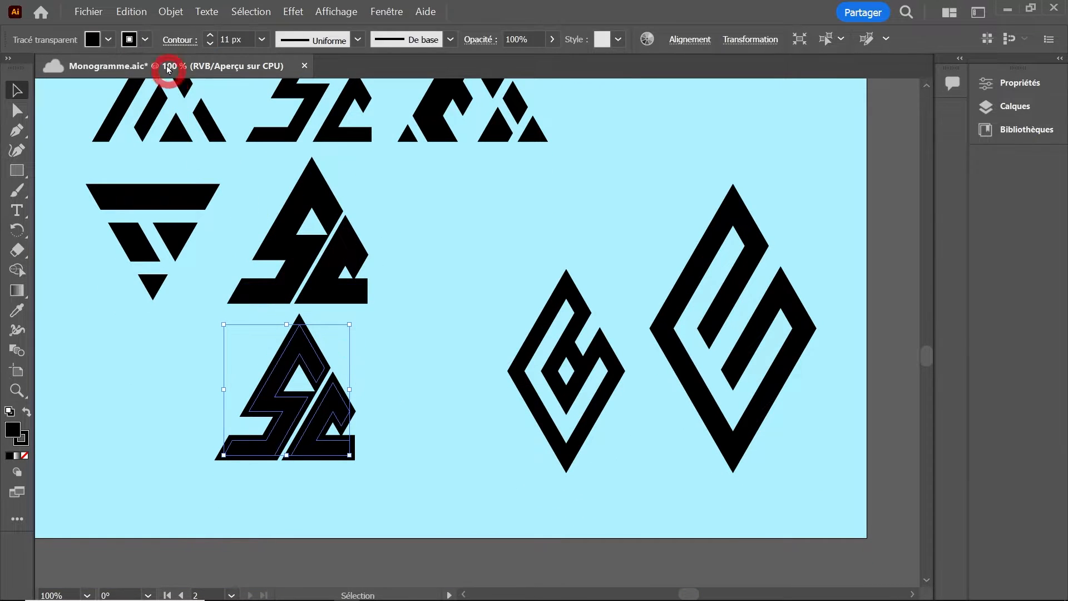
# Expand the lowest SC monogram's fill and stroke, and unite the resulting shapes with Pathfinder.
pyautogui.click(180, 9)
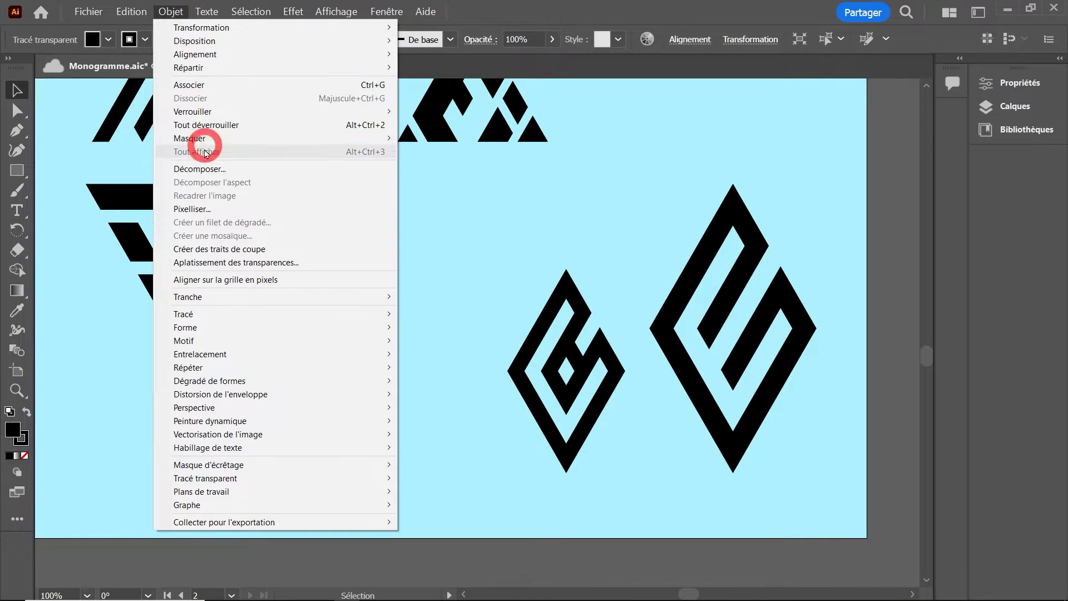
pyautogui.click(199, 169)
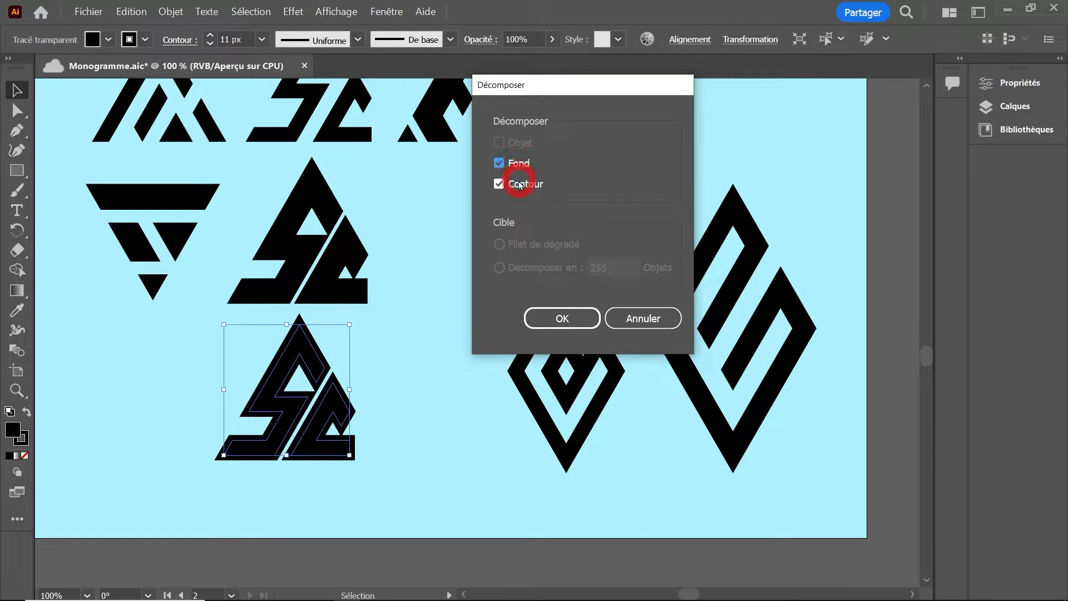
pyautogui.click(556, 318)
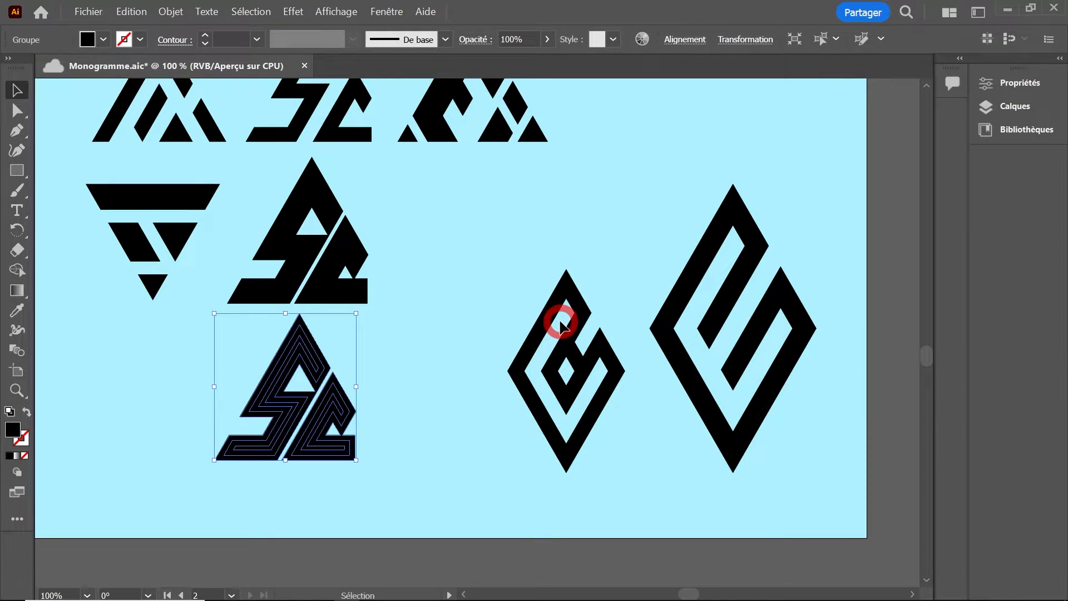
pyautogui.click(387, 11)
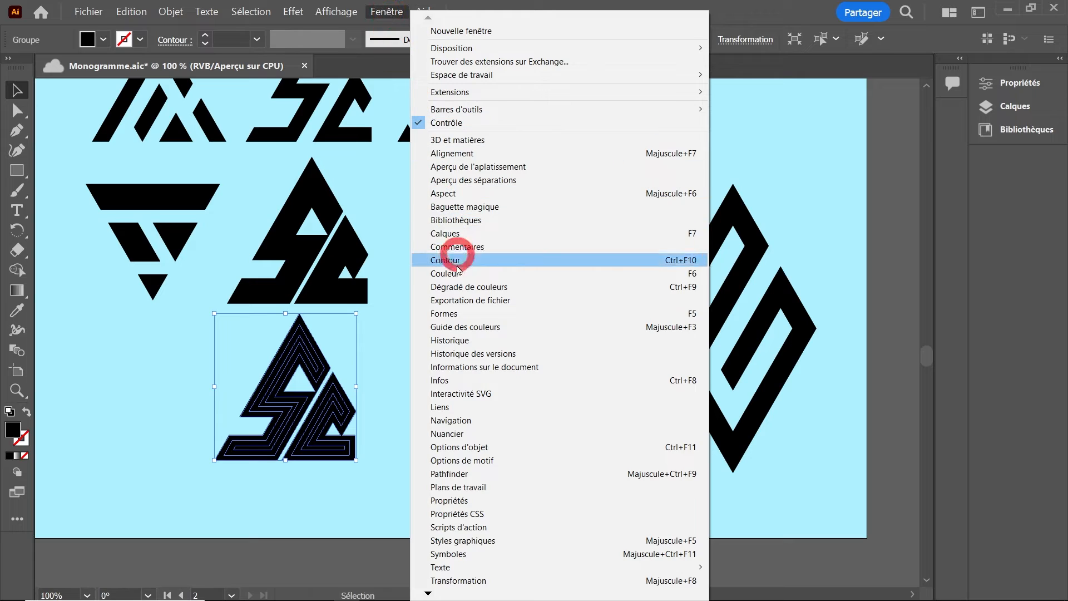
pyautogui.click(460, 473)
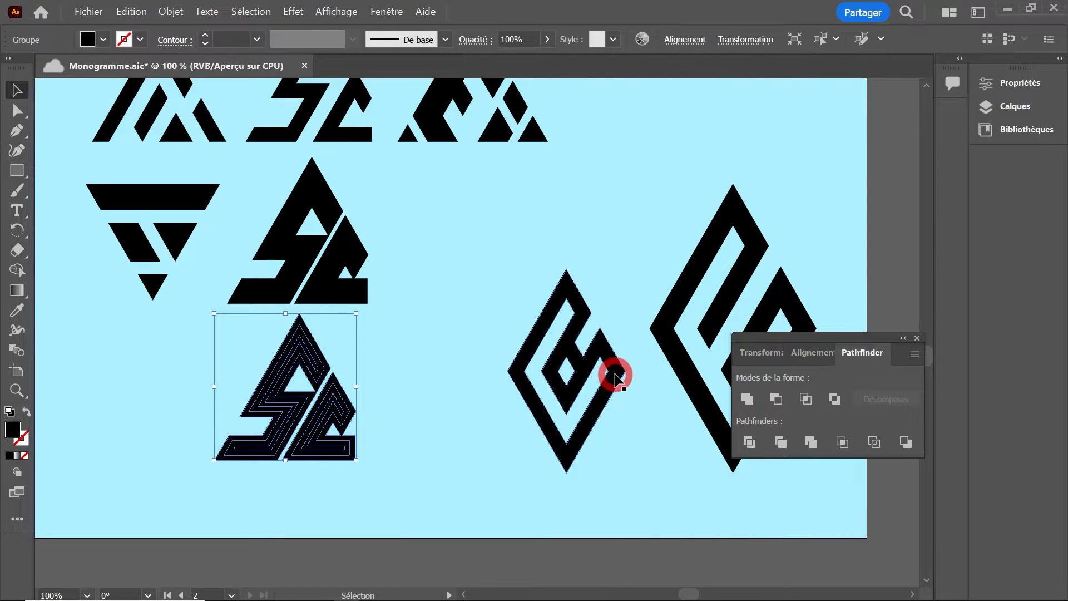
pyautogui.click(747, 400)
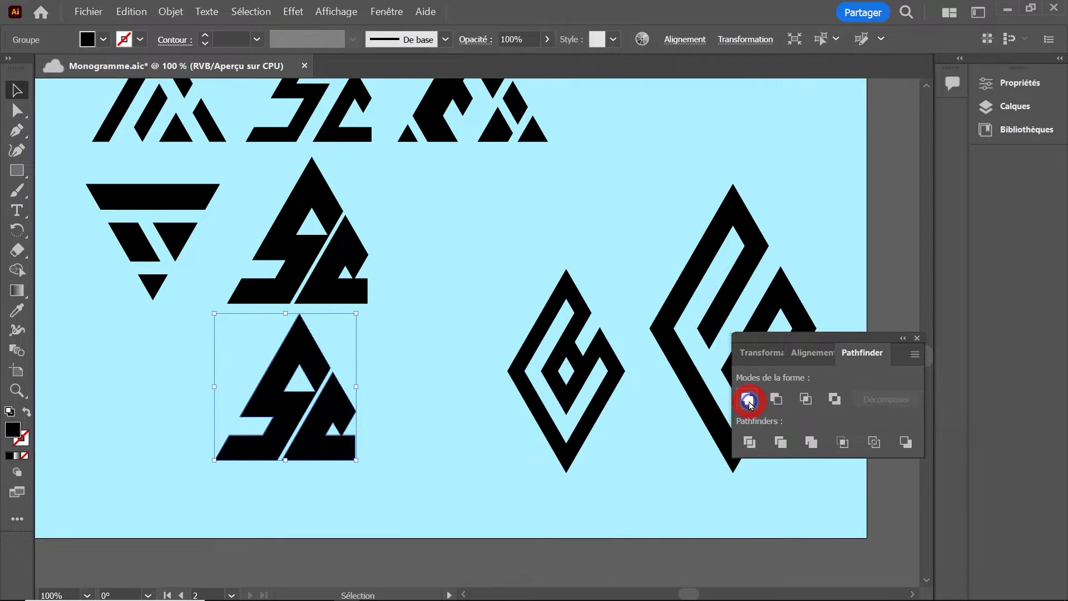
# Duplicate the united SC monogram beside itself and round all corners of the right-hand copy.
pyautogui.moveTo(349, 403)
pyautogui.mouseDown()
pyautogui.moveTo(201, 403)
pyautogui.moveTo(349, 420)
pyautogui.mouseUp()
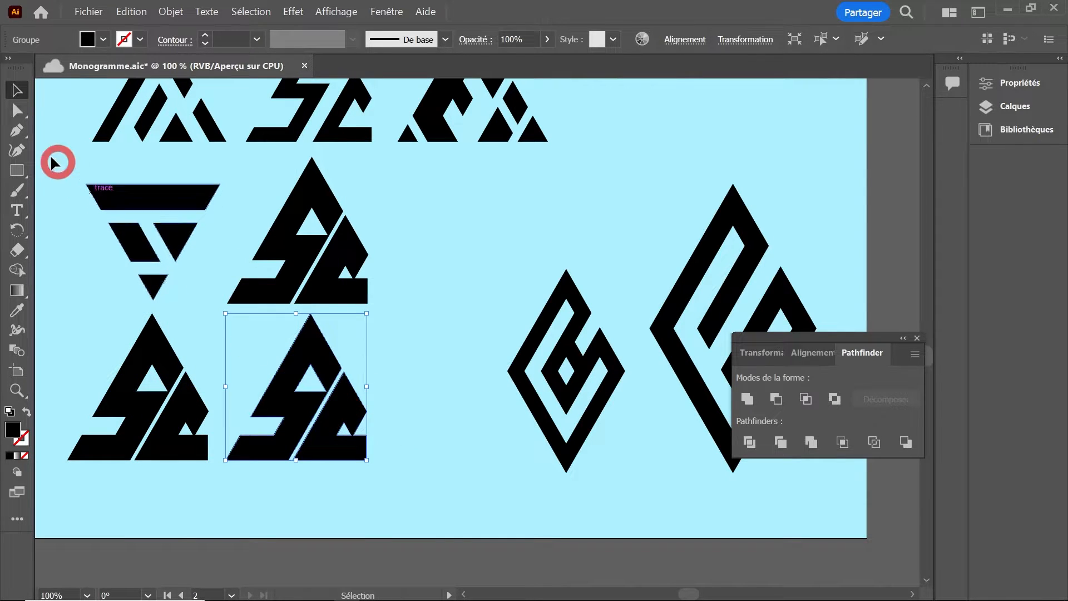
pyautogui.click(16, 110)
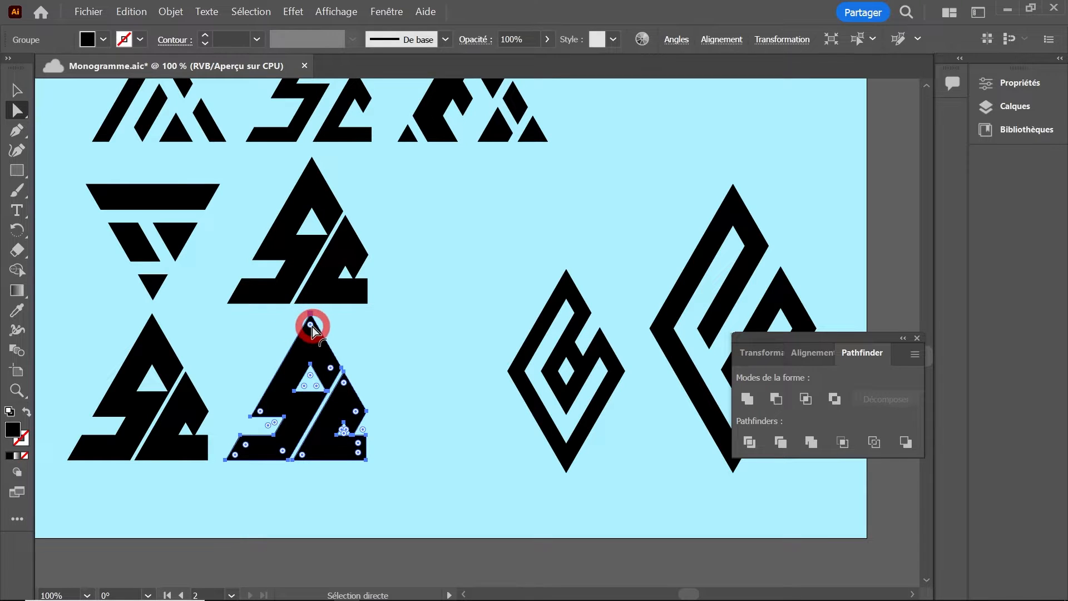
pyautogui.moveTo(312, 329); pyautogui.dragTo(390, 386)
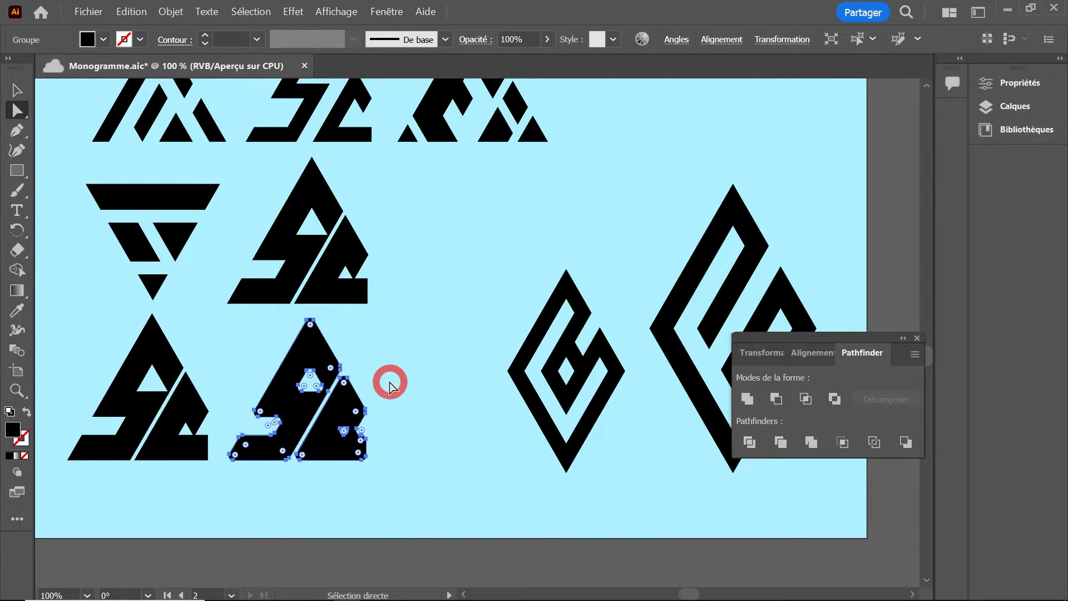
pyautogui.click(17, 90)
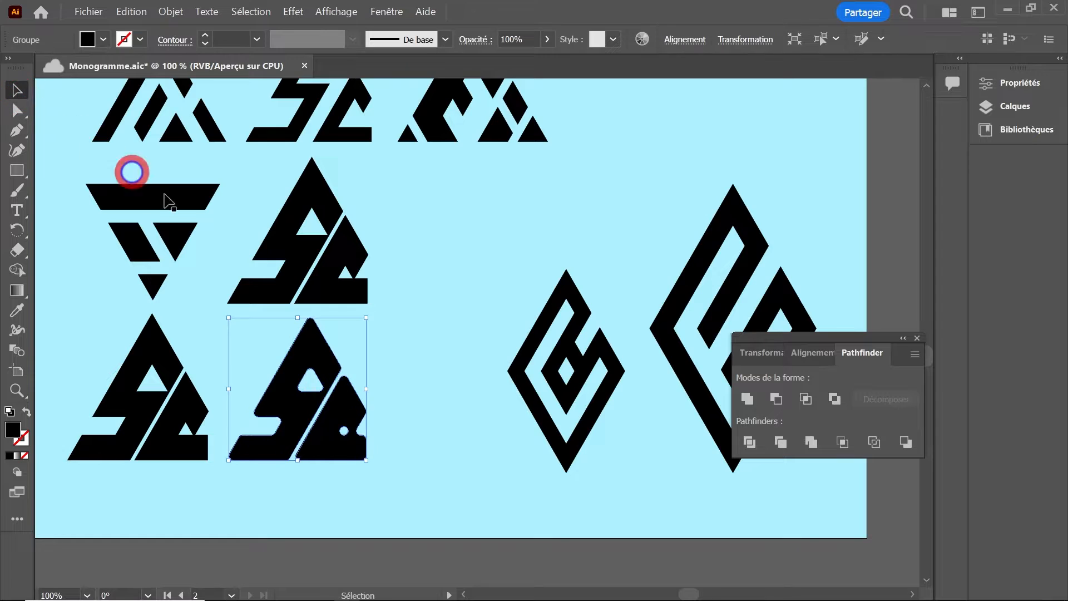
pyautogui.click(406, 342)
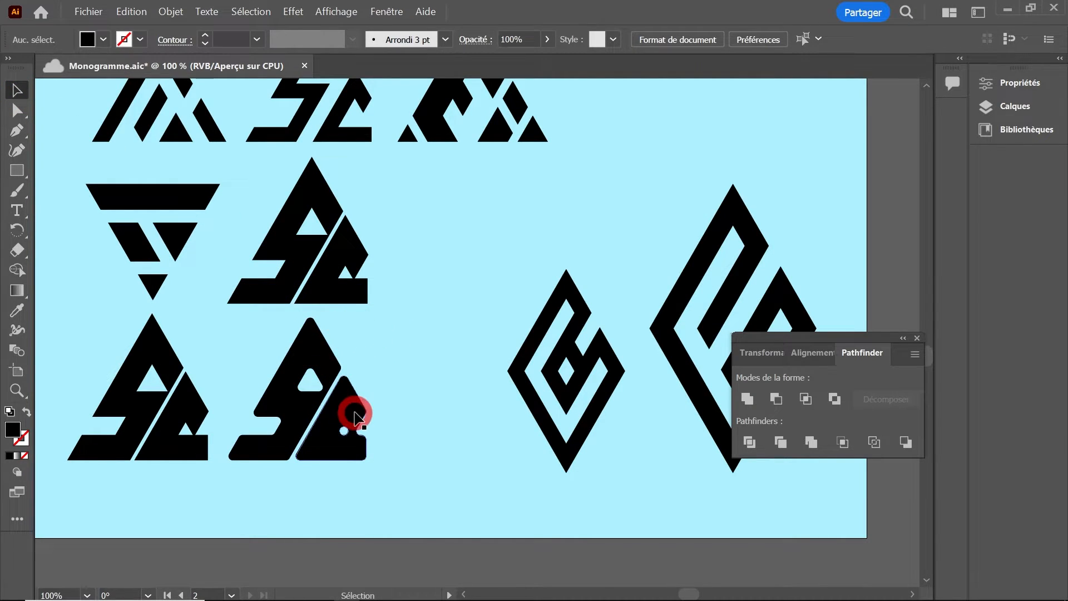
# Add the rounded monogram as an export asset named logo and export it as SVG into the desktop's logo folder.
pyautogui.click(385, 21)
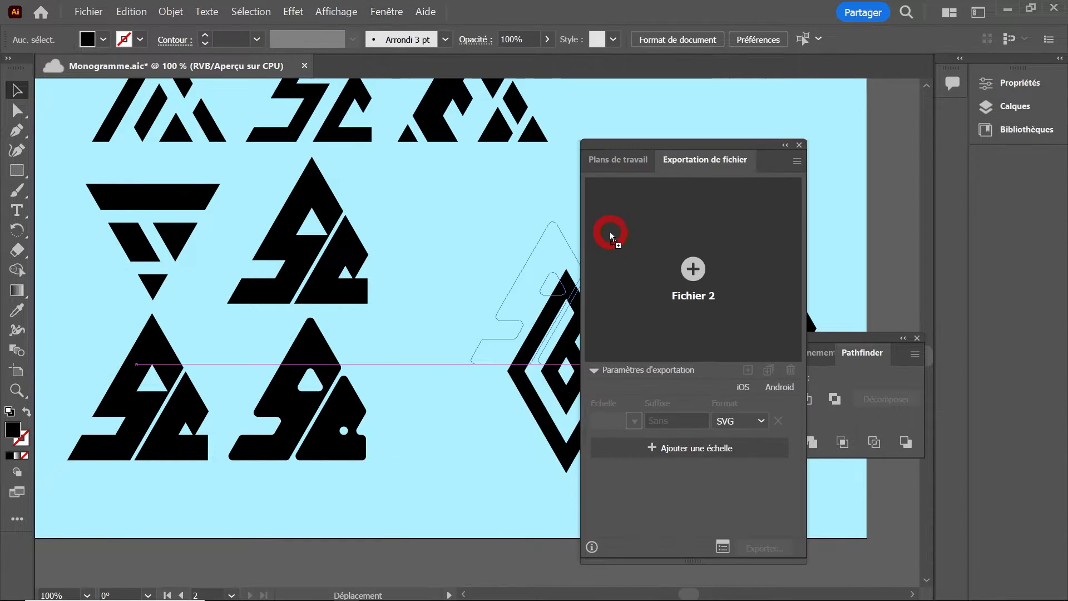
pyautogui.moveTo(610, 232); pyautogui.dragTo(609, 228)
pyautogui.doubleClick(610, 243)
pyautogui.write('logo')
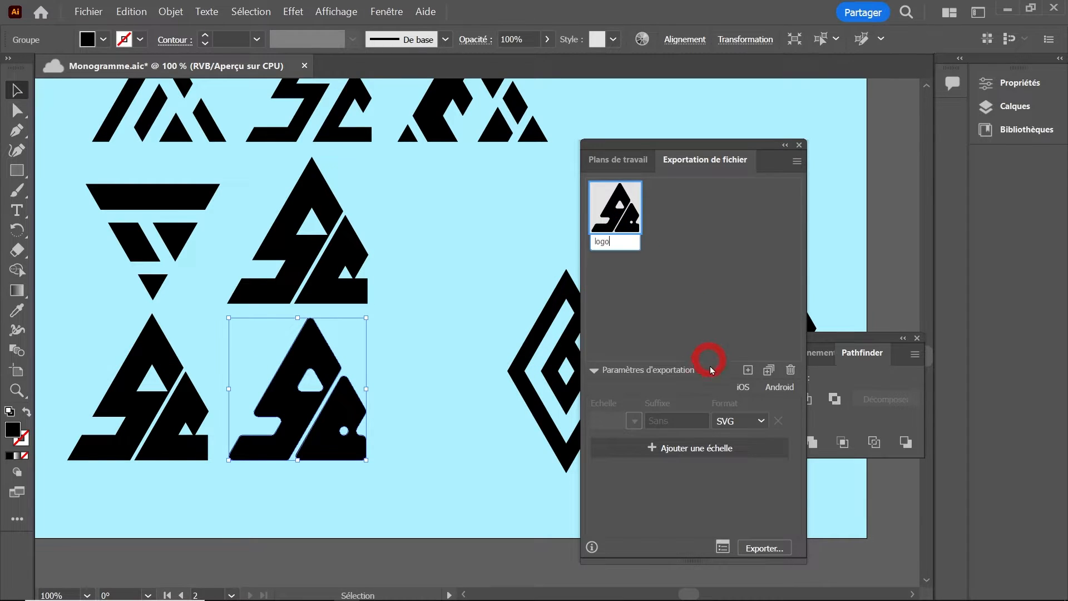
pyautogui.click(762, 424)
pyautogui.click(753, 310)
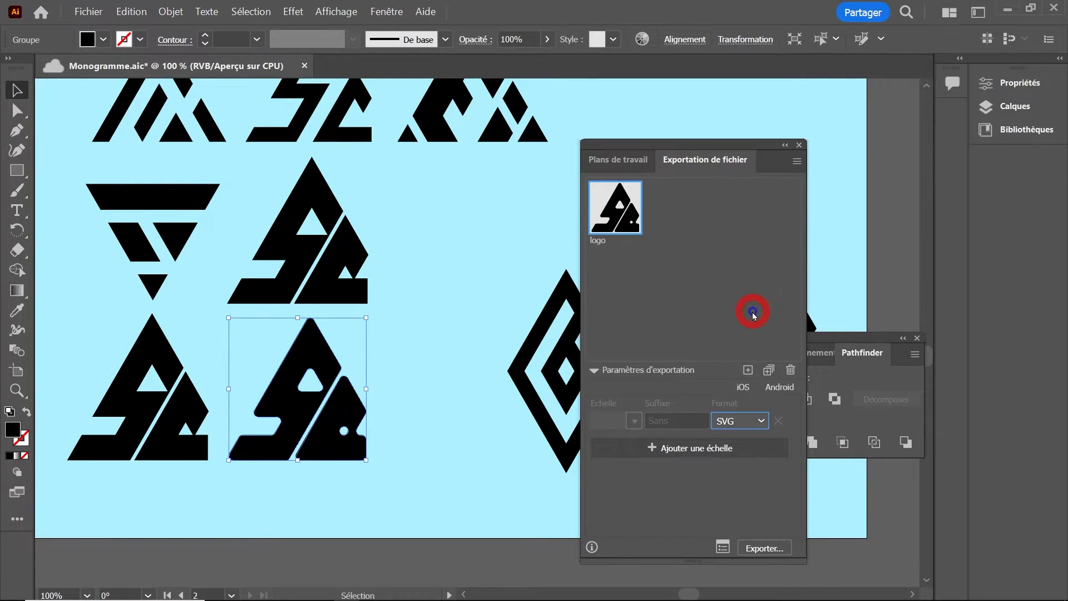
pyautogui.click(767, 548)
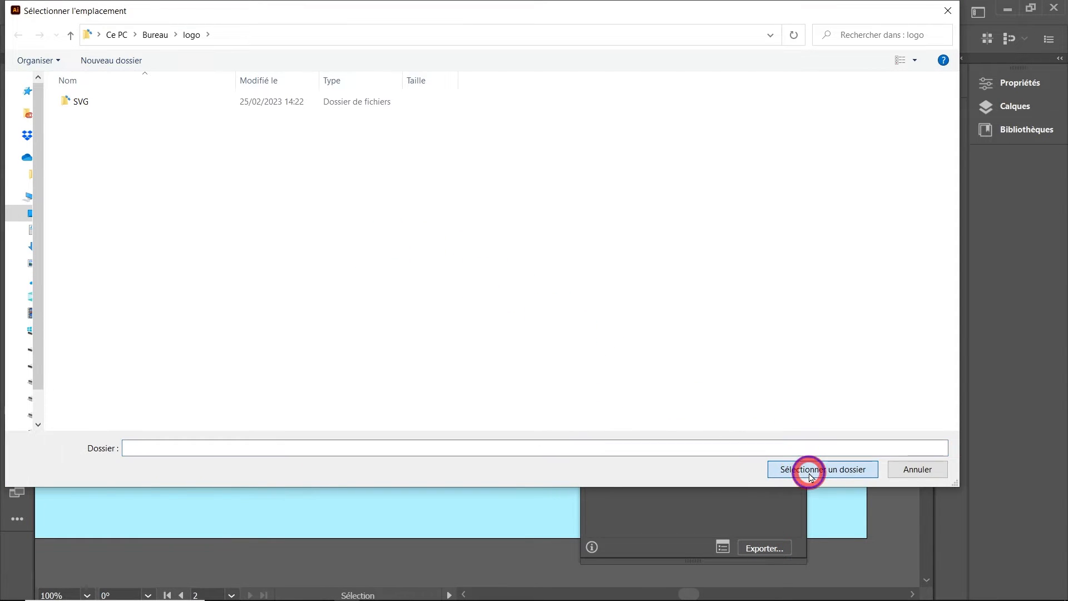
pyautogui.click(809, 476)
pyautogui.click(671, 349)
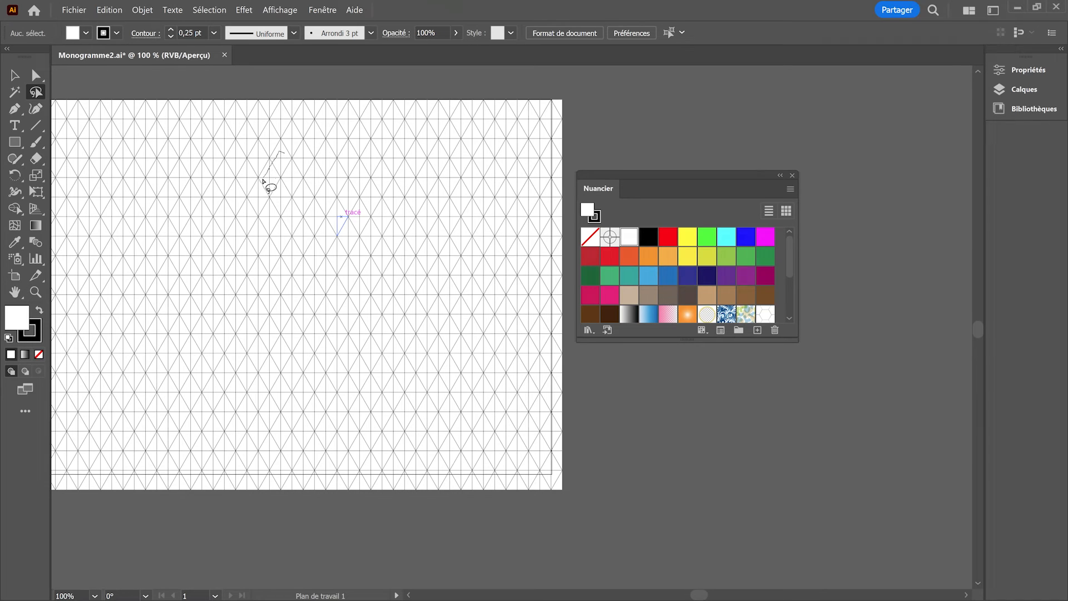
# Fill grid cells black to mark a diamond's four corners, with large triangles above and below and small points on both sides.
pyautogui.moveTo(263, 180); pyautogui.dragTo(298, 173)
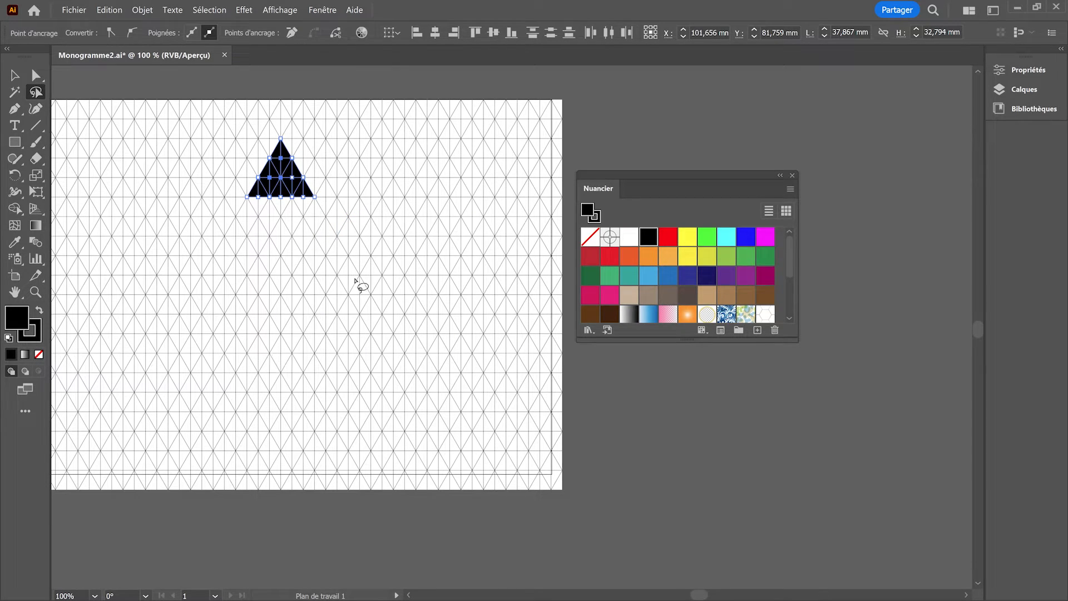
pyautogui.click(353, 267)
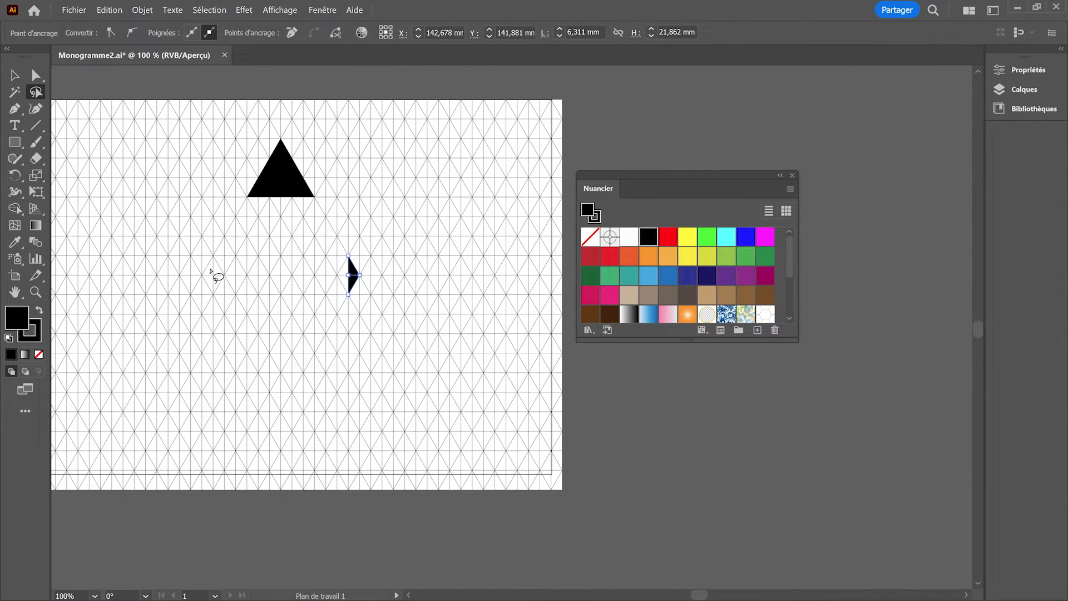
pyautogui.click(209, 284)
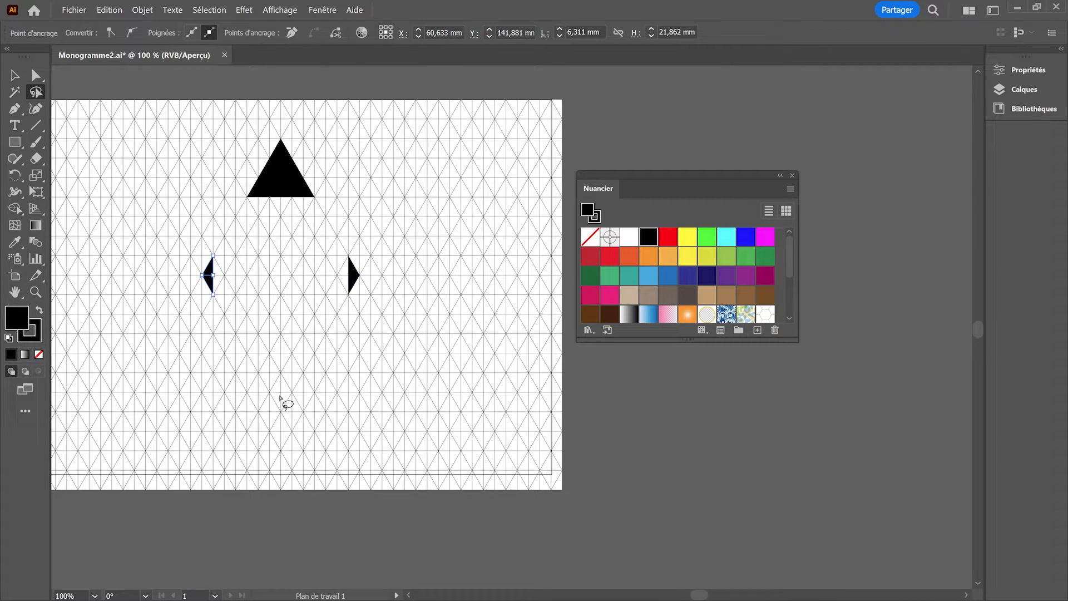
pyautogui.click(280, 398)
pyautogui.moveTo(254, 362); pyautogui.dragTo(255, 362)
pyautogui.click(648, 237)
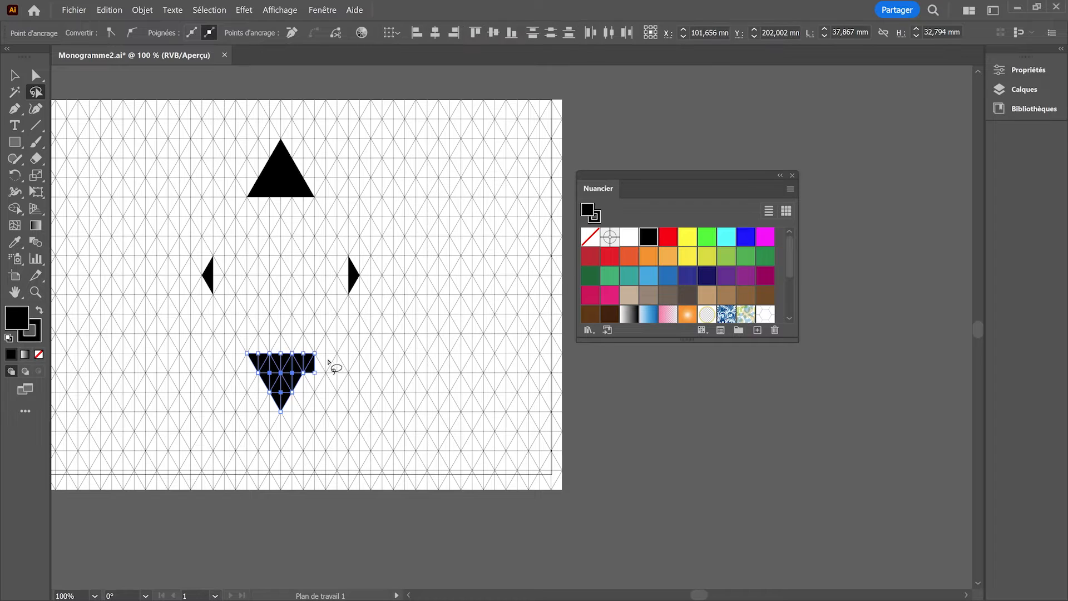
pyautogui.moveTo(328, 360); pyautogui.dragTo(327, 375)
pyautogui.click(462, 321)
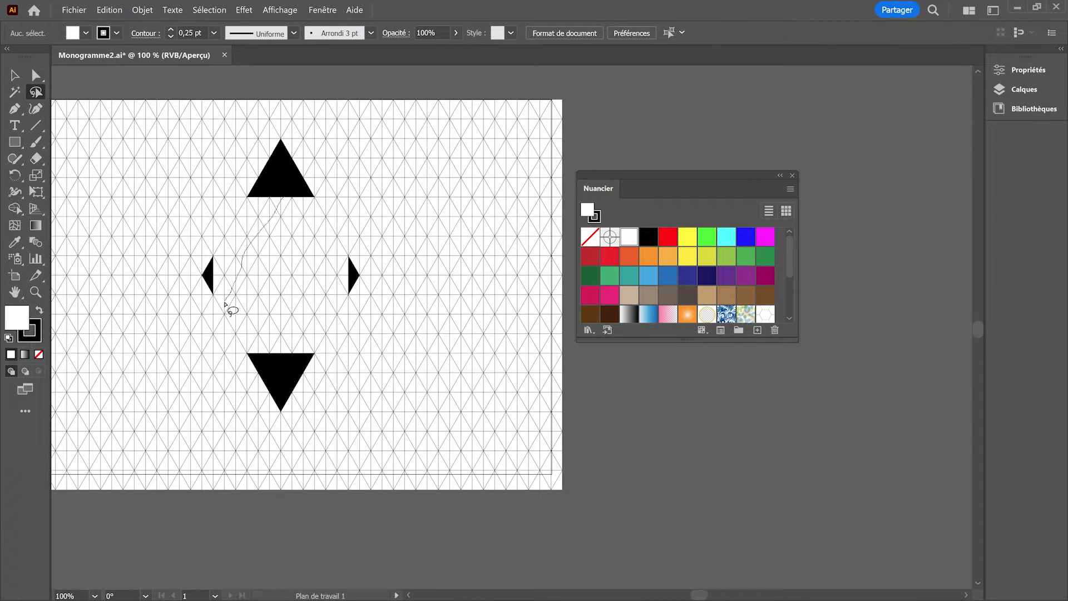
# Fill a black diagonal band between the diamond's top and left corners, and turn the excess cells along its edges white.
pyautogui.moveTo(225, 305)
pyautogui.mouseDown()
pyautogui.moveTo(236, 231)
pyautogui.moveTo(283, 198)
pyautogui.mouseUp()
pyautogui.click(649, 237)
pyautogui.moveTo(262, 233)
pyautogui.mouseDown()
pyautogui.moveTo(264, 246)
pyautogui.moveTo(262, 234)
pyautogui.mouseUp()
pyautogui.click(648, 237)
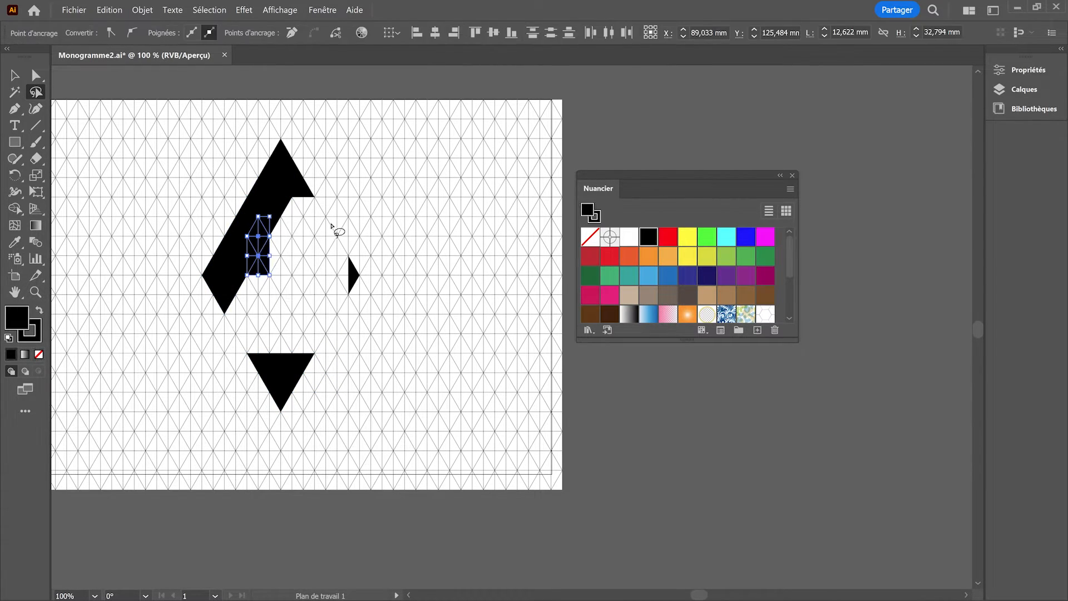
pyautogui.moveTo(252, 273); pyautogui.dragTo(254, 276)
pyautogui.click(629, 237)
pyautogui.moveTo(299, 192); pyautogui.dragTo(300, 195)
pyautogui.click(629, 237)
pyautogui.click(389, 190)
# Reshape the diamond's bottom triangle into a black parallelogram rising toward the upper band, turning the excess cells white.
pyautogui.moveTo(296, 361)
pyautogui.mouseDown()
pyautogui.moveTo(273, 331)
pyautogui.moveTo(269, 358)
pyautogui.mouseUp()
pyautogui.click(630, 237)
pyautogui.click(384, 334)
pyautogui.click(649, 237)
pyautogui.click(388, 357)
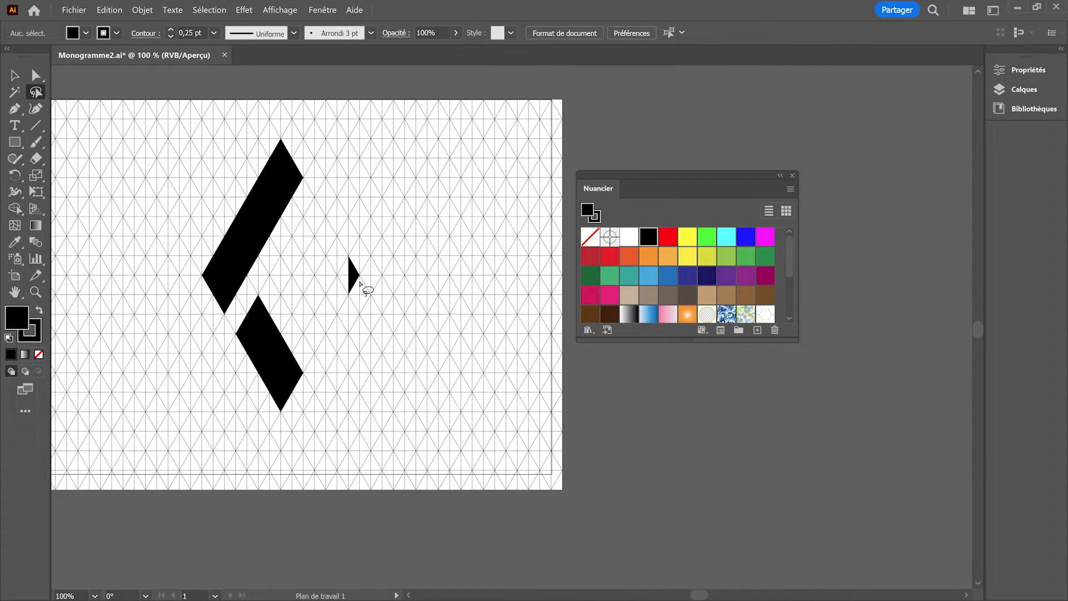
# Extend the diamond's right point inward with a block of black cells, turning the excess cells below its slanted edge white.
pyautogui.moveTo(321, 220)
pyautogui.mouseDown()
pyautogui.moveTo(320, 282)
pyautogui.moveTo(361, 287)
pyautogui.mouseUp()
pyautogui.click(648, 237)
pyautogui.click(395, 209)
pyautogui.moveTo(328, 201)
pyautogui.mouseDown()
pyautogui.moveTo(373, 277)
pyautogui.moveTo(334, 204)
pyautogui.mouseUp()
pyautogui.click(629, 237)
pyautogui.click(374, 253)
pyautogui.moveTo(365, 289); pyautogui.dragTo(363, 310)
pyautogui.click(629, 237)
pyautogui.click(370, 304)
pyautogui.click(352, 309)
pyautogui.moveTo(357, 294); pyautogui.dragTo(356, 296)
pyautogui.press('Delete')
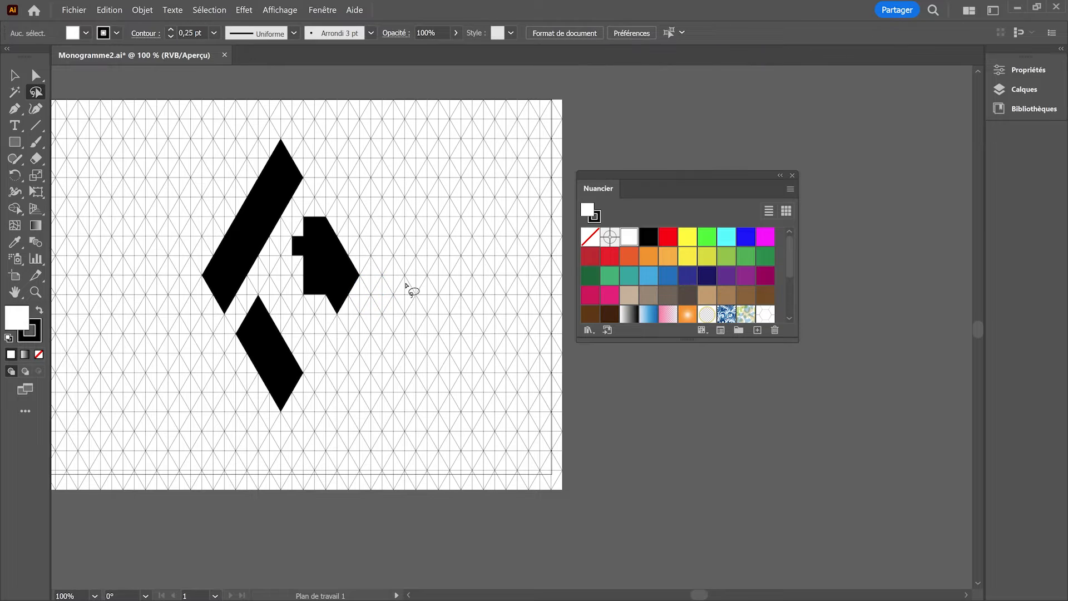
# Trim the right block's inner edge with white cells and fill its upper tip black to form a descending parallelogram.
pyautogui.moveTo(289, 238); pyautogui.dragTo(312, 227)
pyautogui.click(629, 237)
pyautogui.hotkey('ctrl', 'shift', 'a')
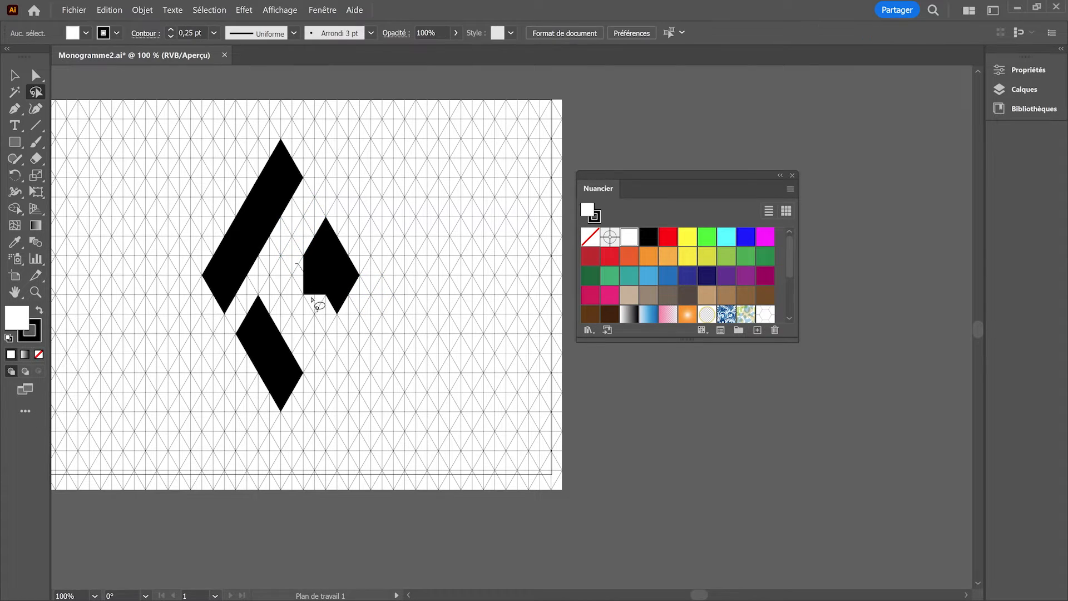
pyautogui.moveTo(308, 292); pyautogui.dragTo(296, 277)
pyautogui.click(629, 237)
pyautogui.click(418, 351)
pyautogui.moveTo(319, 222); pyautogui.dragTo(323, 227)
pyautogui.click(649, 237)
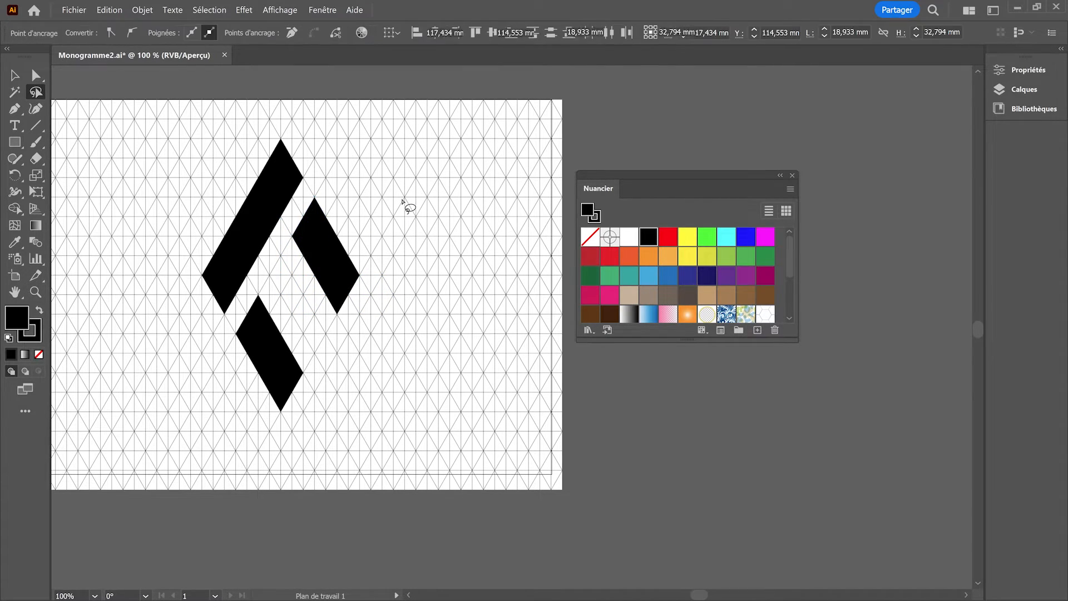
pyautogui.click(402, 201)
# Fill a narrow black parallelogram in the diamond's centre, parallel to the right one.
pyautogui.moveTo(309, 315); pyautogui.dragTo(278, 271)
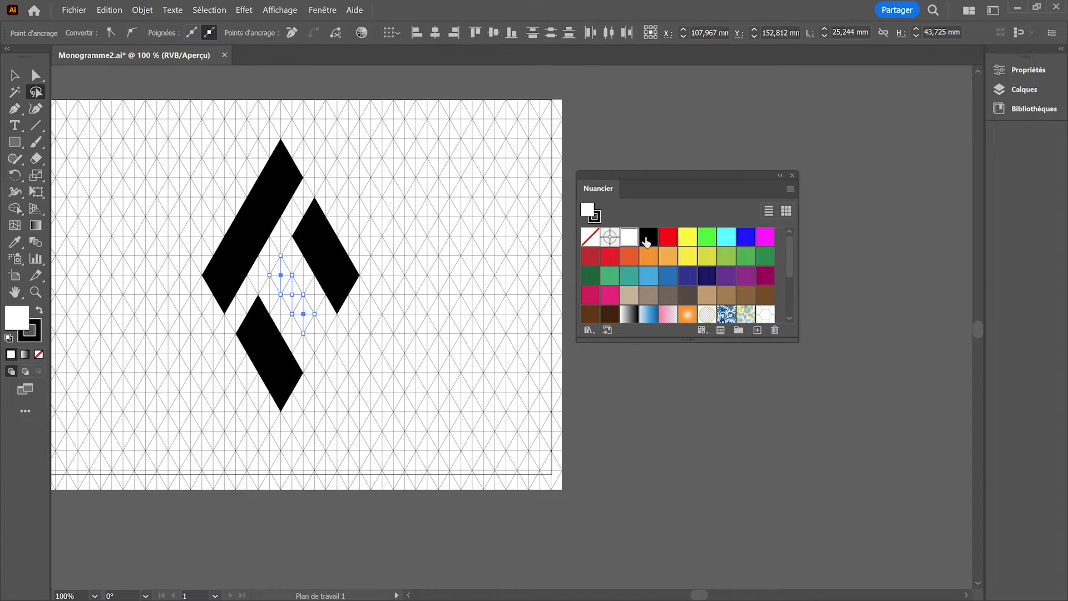
pyautogui.click(647, 239)
pyautogui.click(405, 313)
# Select all black cells of the monogram and paste a copy of them beside the grid artboard.
pyautogui.hotkey('ctrl', '-')
pyautogui.moveTo(454, 340)
pyautogui.mouseDown()
pyautogui.moveTo(443, 351)
pyautogui.moveTo(352, 356)
pyautogui.mouseUp()
pyautogui.press('y')
pyautogui.click(237, 246)
pyautogui.hotkey('ctrl', 'c')
pyautogui.hotkey('ctrl', 'v')
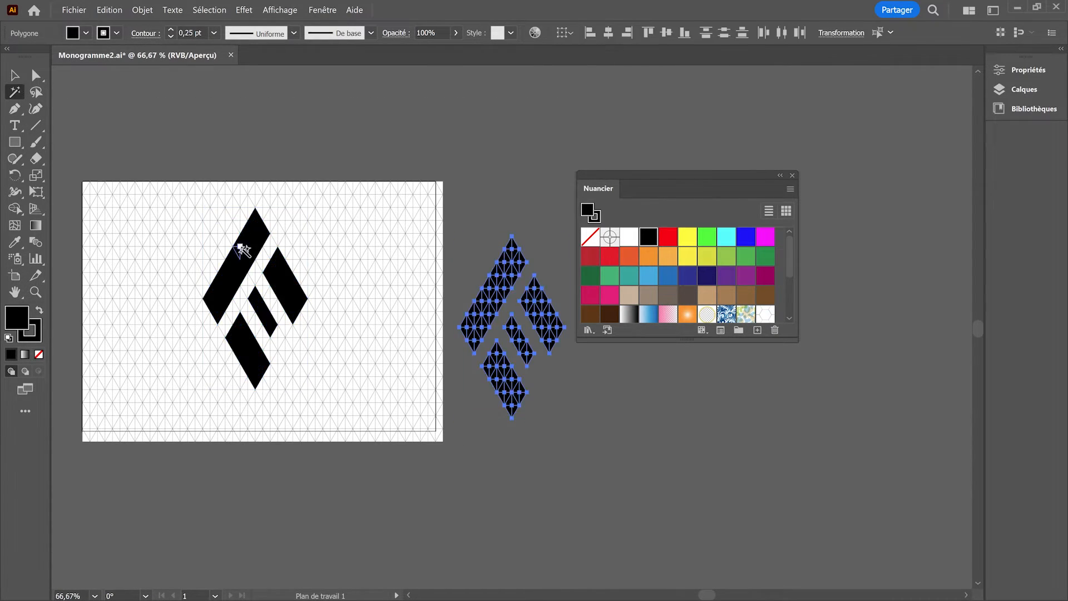
# Unite the copied cells with Pathfinder and simplify the united paths.
pyautogui.moveTo(659, 175); pyautogui.dragTo(684, 167)
pyautogui.click(322, 10)
pyautogui.click(411, 433)
pyautogui.click(179, 380)
pyautogui.click(143, 10)
pyautogui.moveTo(158, 286)
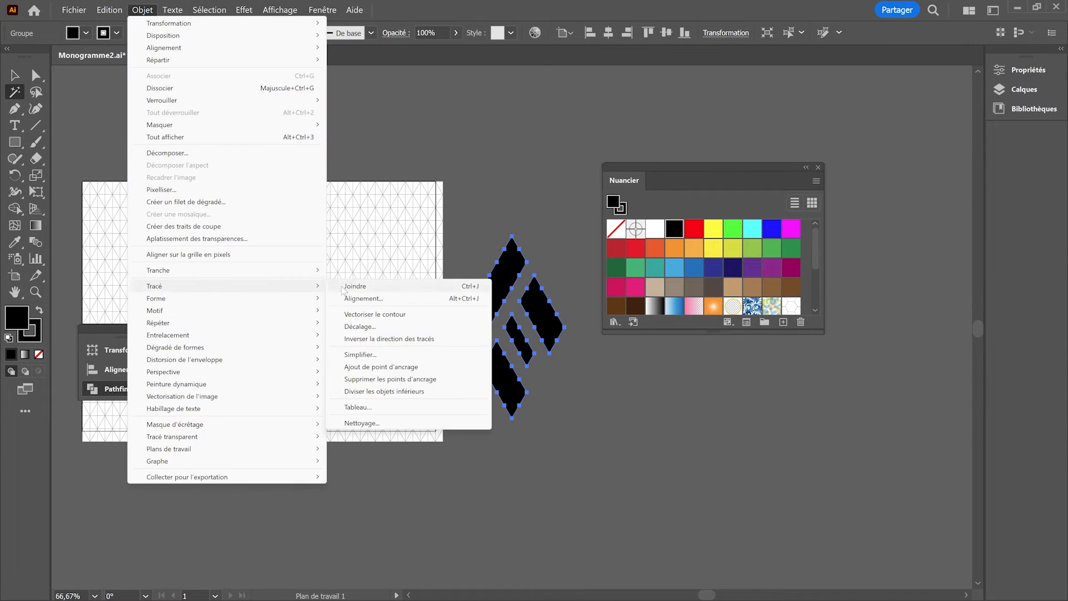
pyautogui.click(389, 357)
# Turn the four simplified parallelograms into one compound path.
pyautogui.click(143, 10)
pyautogui.moveTo(181, 436)
pyautogui.click(345, 436)
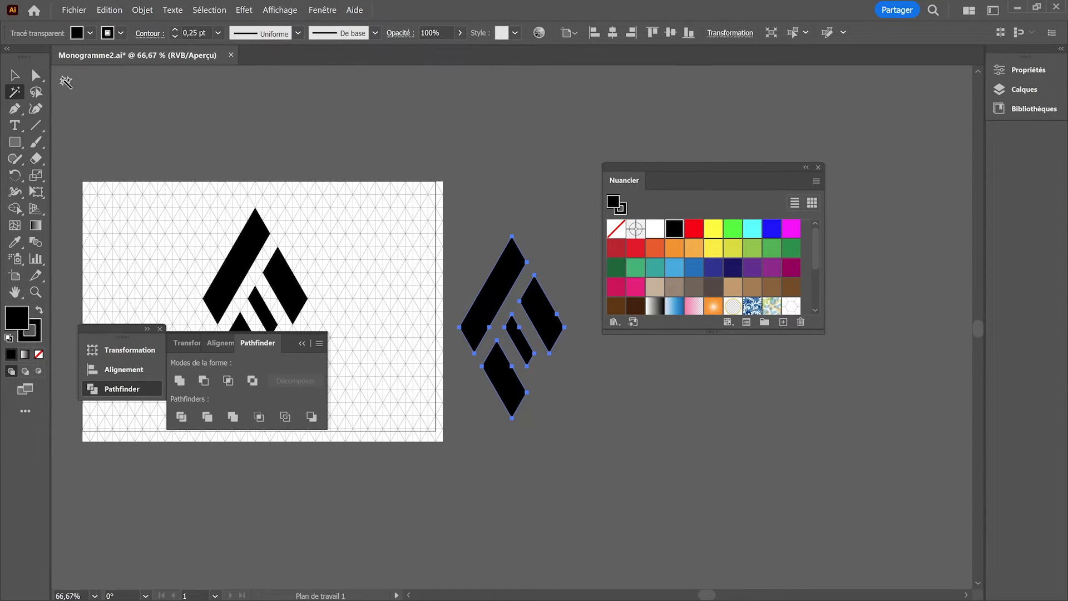
# Delete the surplus anchor point on the right parallelogram's edge and check the anchor points of the narrow central one.
pyautogui.press('p')
pyautogui.click(557, 315)
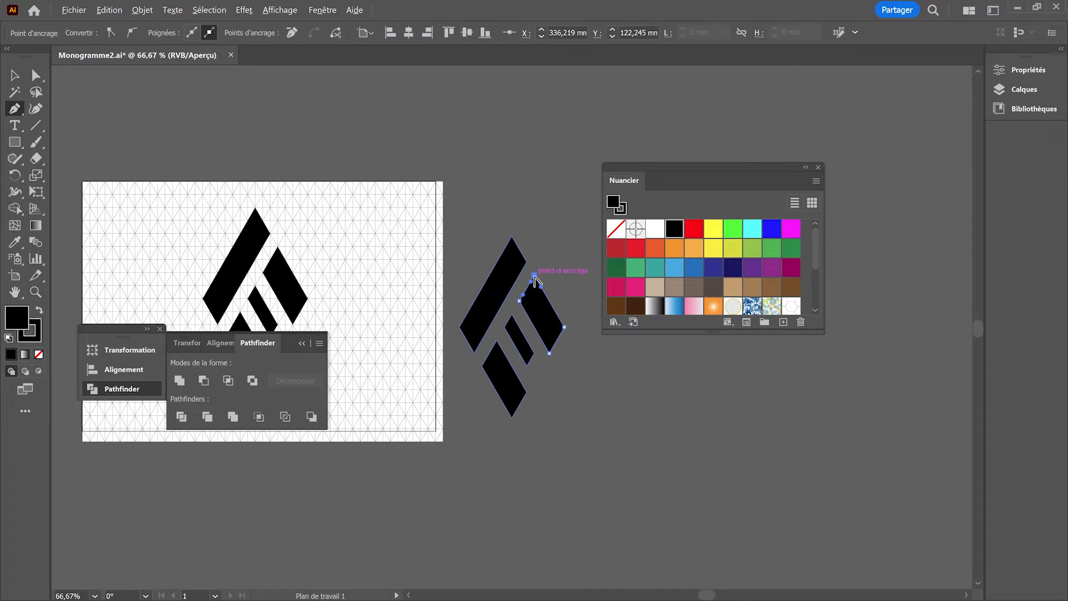
pyautogui.keyDown('ctrl'); pyautogui.click(532, 341); pyautogui.keyUp('ctrl')
pyautogui.keyDown('ctrl'); pyautogui.click(534, 354); pyautogui.keyUp('ctrl')
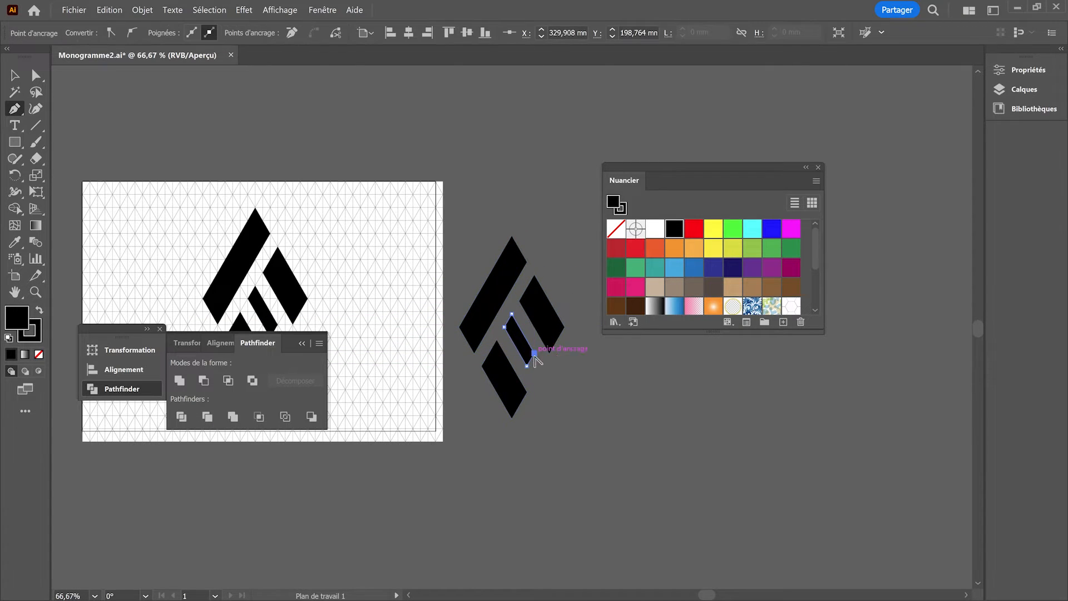
pyautogui.keyDown('ctrl'); pyautogui.click(544, 414); pyautogui.keyUp('ctrl')
pyautogui.keyDown('ctrl'); pyautogui.click(527, 354); pyautogui.keyUp('ctrl')
pyautogui.keyDown('ctrl'); pyautogui.click(608, 358); pyautogui.keyUp('ctrl')
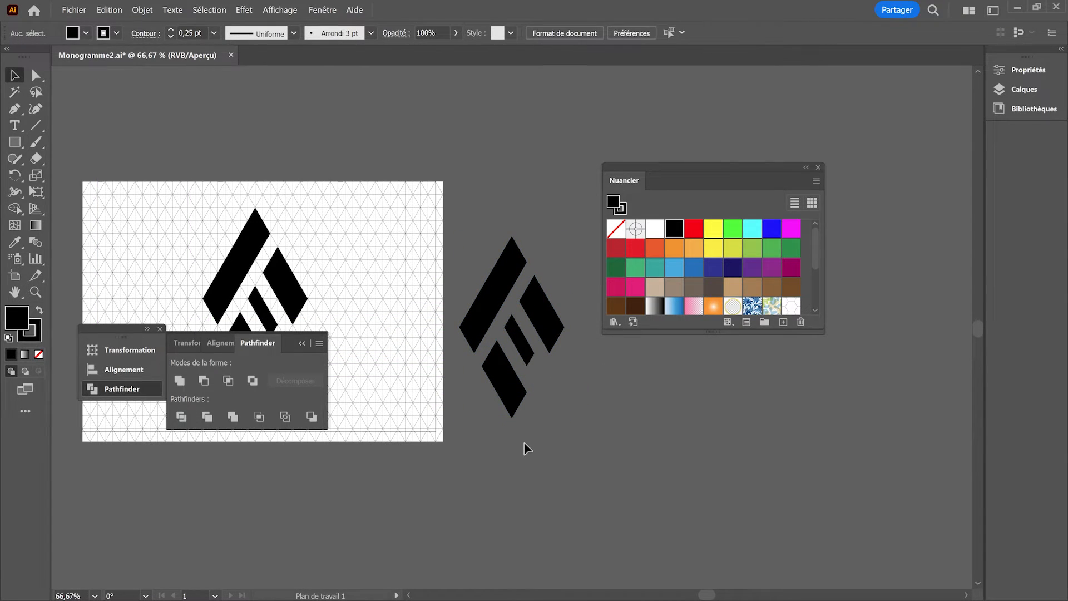
# Move the floating panels out of the way and create a new artboard to the right of the monogram copy.
pyautogui.moveTo(589, 424); pyautogui.dragTo(414, 383)
pyautogui.click(301, 343)
pyautogui.moveTo(113, 330); pyautogui.dragTo(93, 461)
pyautogui.moveTo(703, 178); pyautogui.dragTo(767, 186)
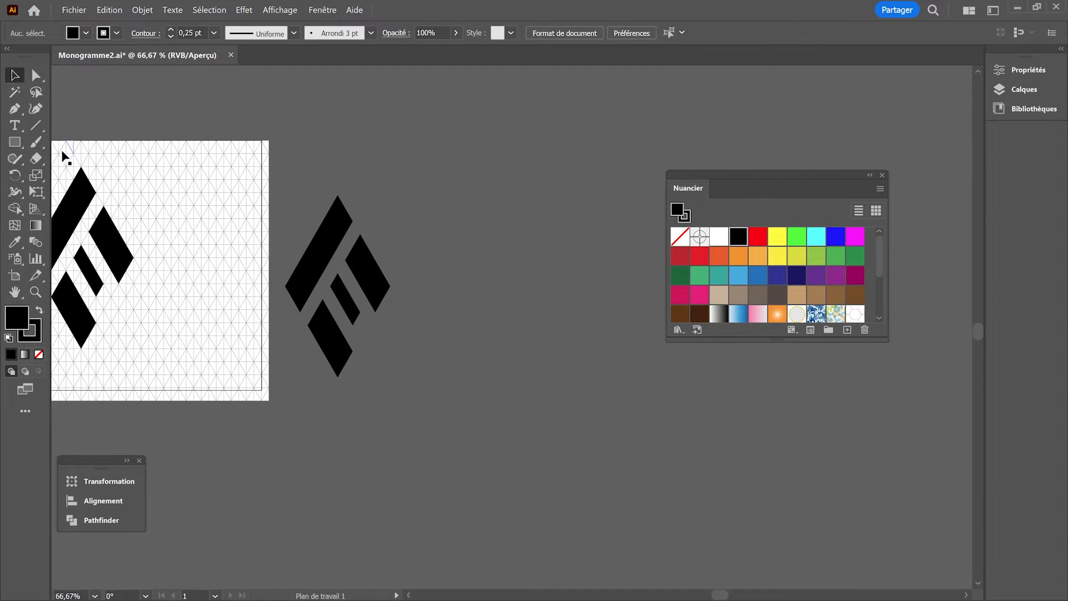
pyautogui.click(15, 276)
pyautogui.moveTo(412, 154); pyautogui.dragTo(793, 408)
# Draw a light blue rectangle covering the whole new artboard.
pyautogui.click(738, 275)
pyautogui.click(15, 142)
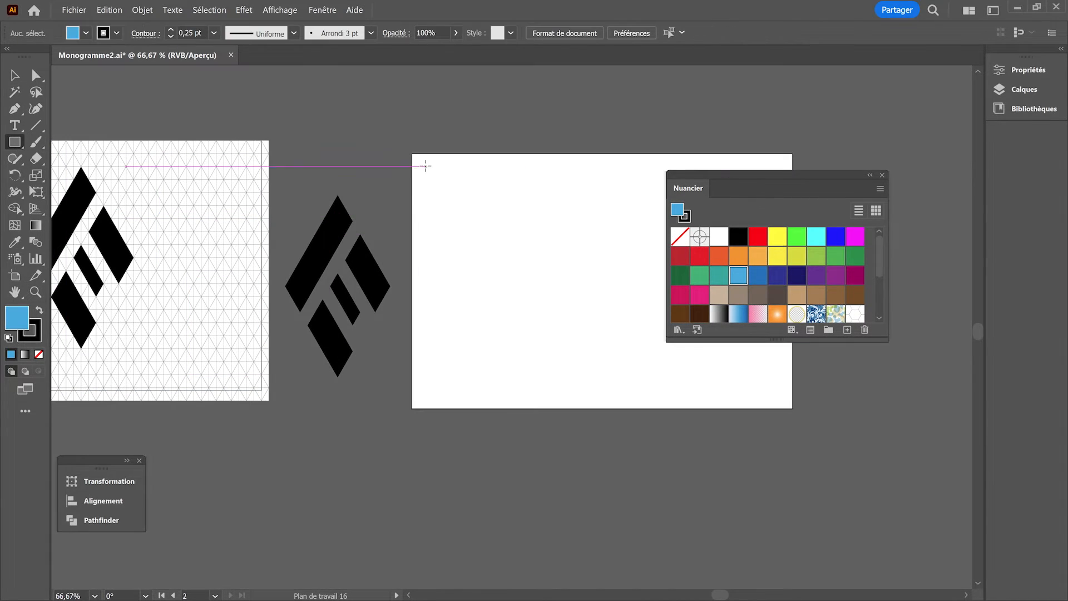
pyautogui.moveTo(412, 154); pyautogui.dragTo(792, 409)
pyautogui.click(882, 176)
# Duplicate the black monogram onto the blue artboard, bring it to the front and shift it toward the left half.
pyautogui.click(15, 75)
pyautogui.moveTo(338, 230); pyautogui.dragTo(599, 221)
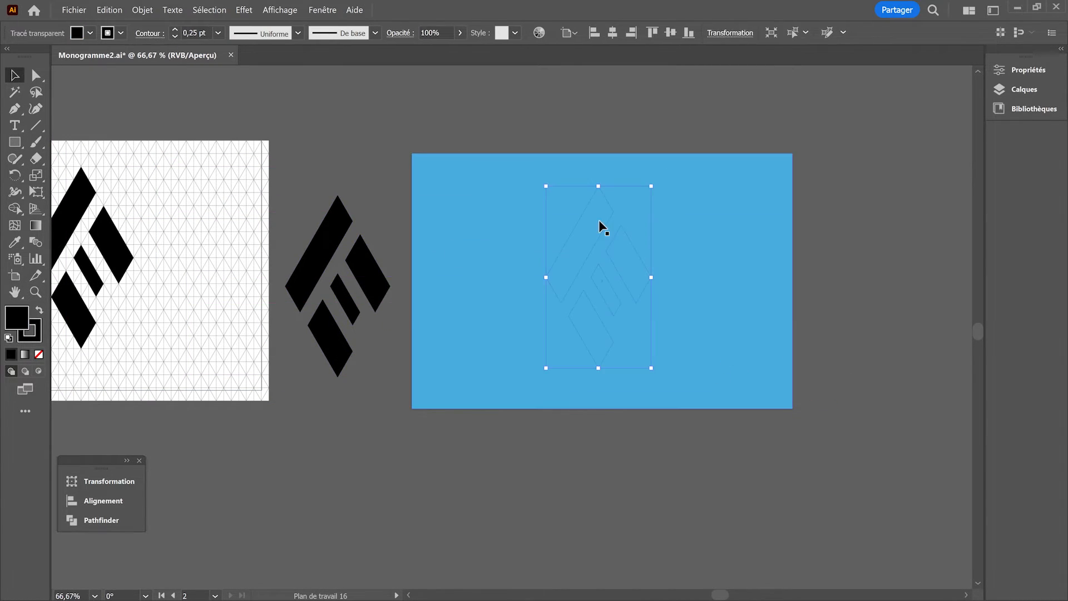
pyautogui.click(142, 10)
pyautogui.moveTo(162, 39)
pyautogui.click(352, 39)
pyautogui.click(473, 117)
pyautogui.moveTo(620, 320); pyautogui.dragTo(457, 331)
pyautogui.scroll(1, 458, 331)
pyautogui.moveTo(476, 259); pyautogui.dragTo(366, 253)
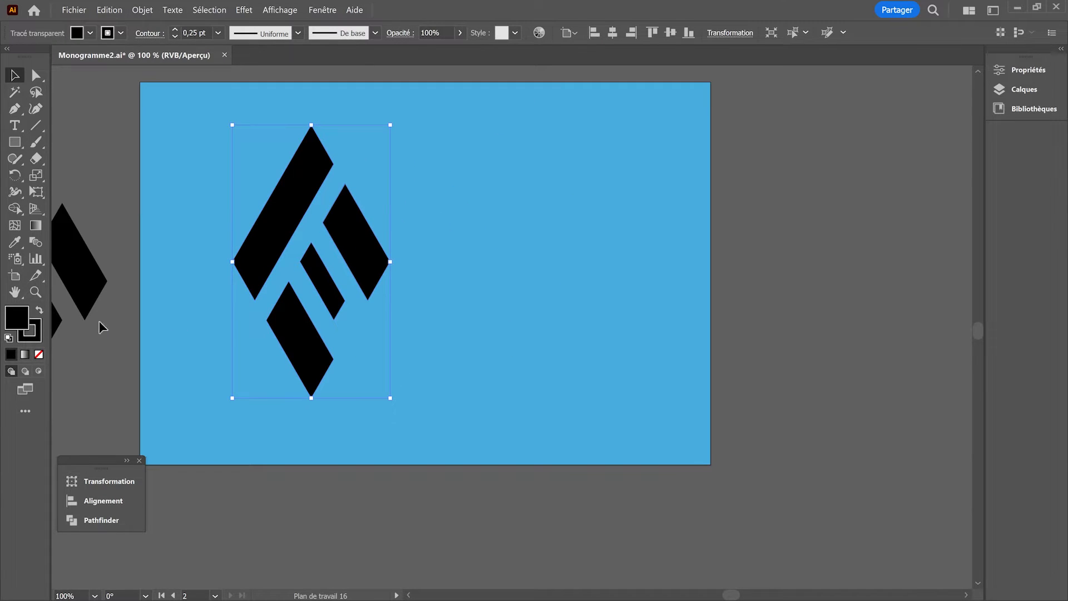
# Remove the stroke from the monogram on the blue artboard and offset its paths outward with the Pointe join.
pyautogui.click(121, 33)
pyautogui.click(20, 58)
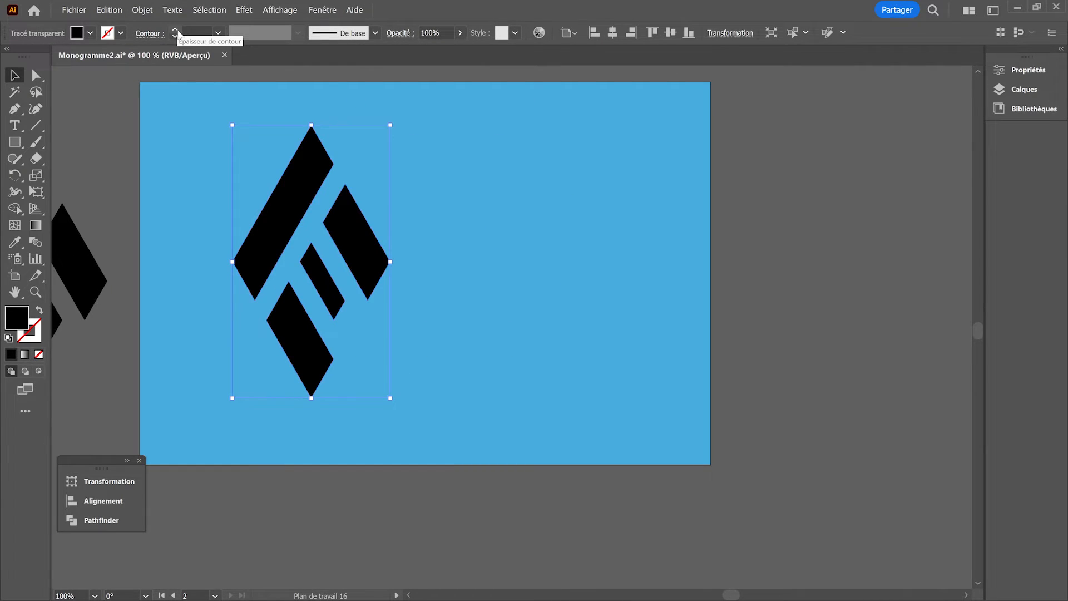
pyautogui.click(143, 10)
pyautogui.moveTo(161, 282)
pyautogui.click(378, 328)
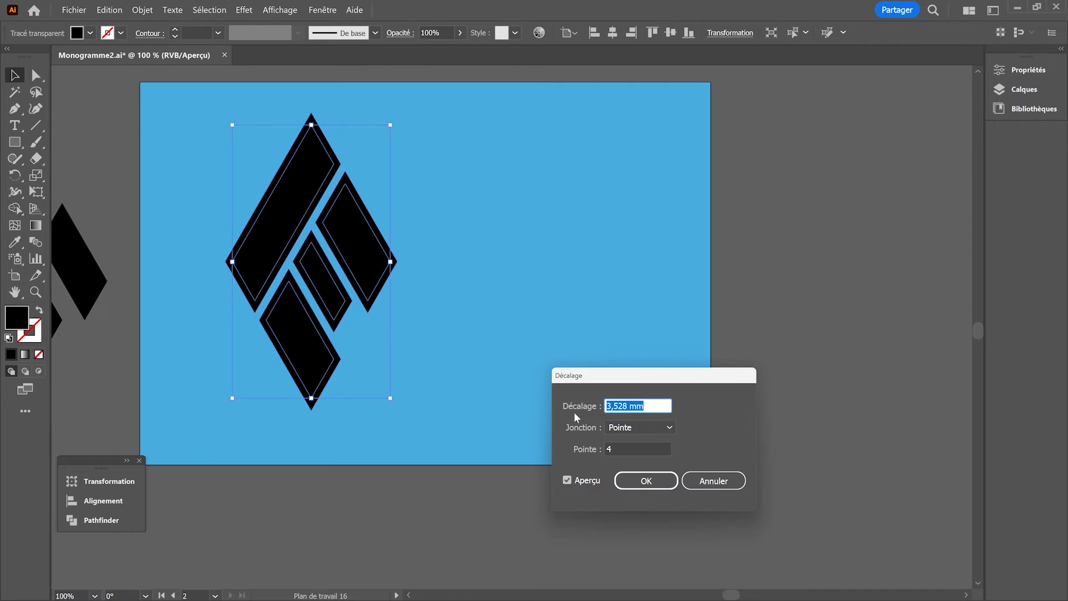
pyautogui.click(646, 480)
# Identify the enlarged monogram in the layer list by toggling its visibility, and move the original monogram above it.
pyautogui.click(143, 10)
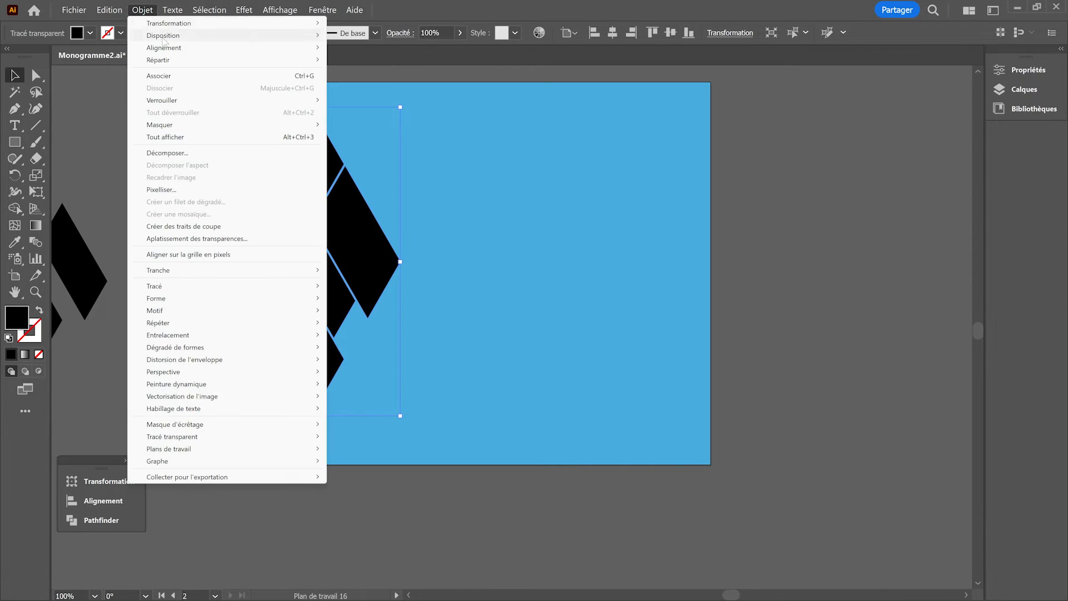
pyautogui.moveTo(322, 9)
pyautogui.click(356, 213)
pyautogui.click(829, 115)
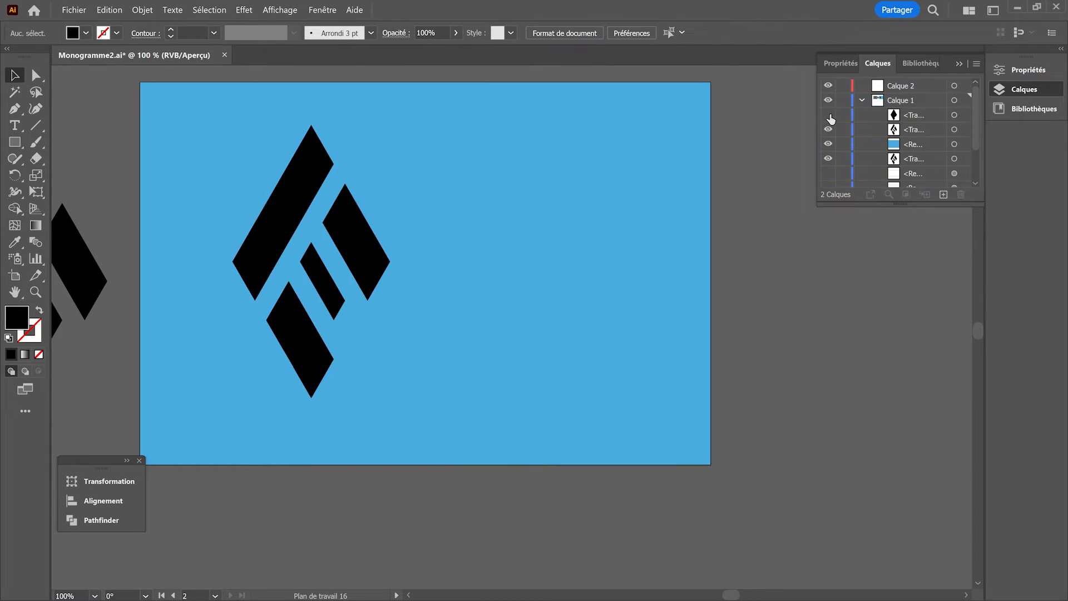
pyautogui.click(828, 115)
pyautogui.moveTo(917, 130); pyautogui.dragTo(921, 111)
# Subtract the original monogram from the enlarged one with Minus Front to leave only a black outline.
pyautogui.click(955, 115)
pyautogui.keyDown('shift'); pyautogui.click(955, 130); pyautogui.keyUp('shift')
pyautogui.click(101, 520)
pyautogui.click(183, 512)
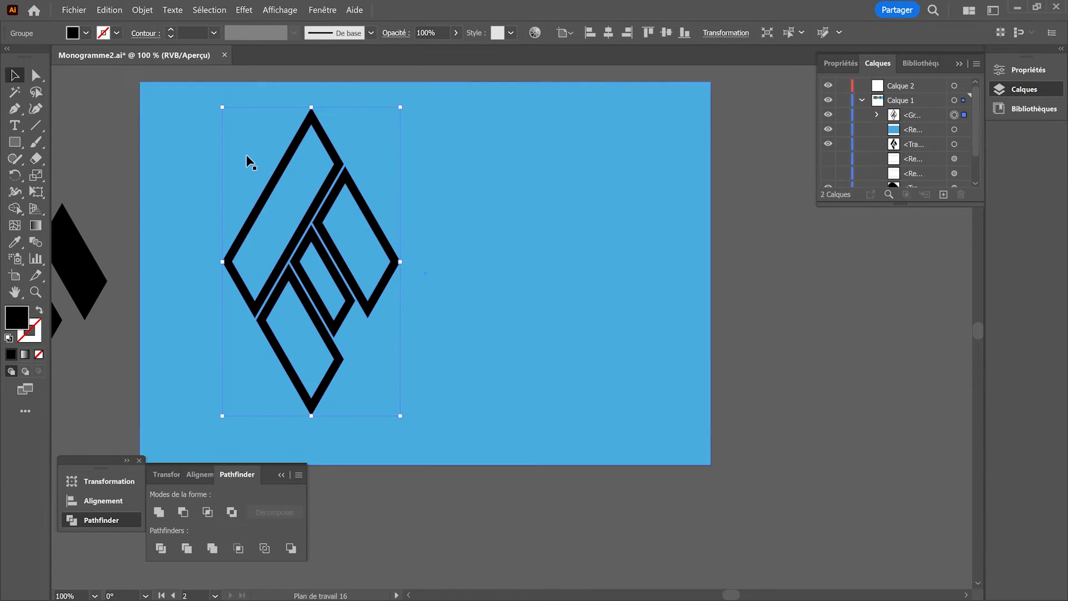
# Expand the outline group in the layer list and lock the blue background rectangle.
pyautogui.click(248, 158)
pyautogui.scroll(-2, 557, 344)
pyautogui.scroll(1, 534, 333)
pyautogui.click(443, 284)
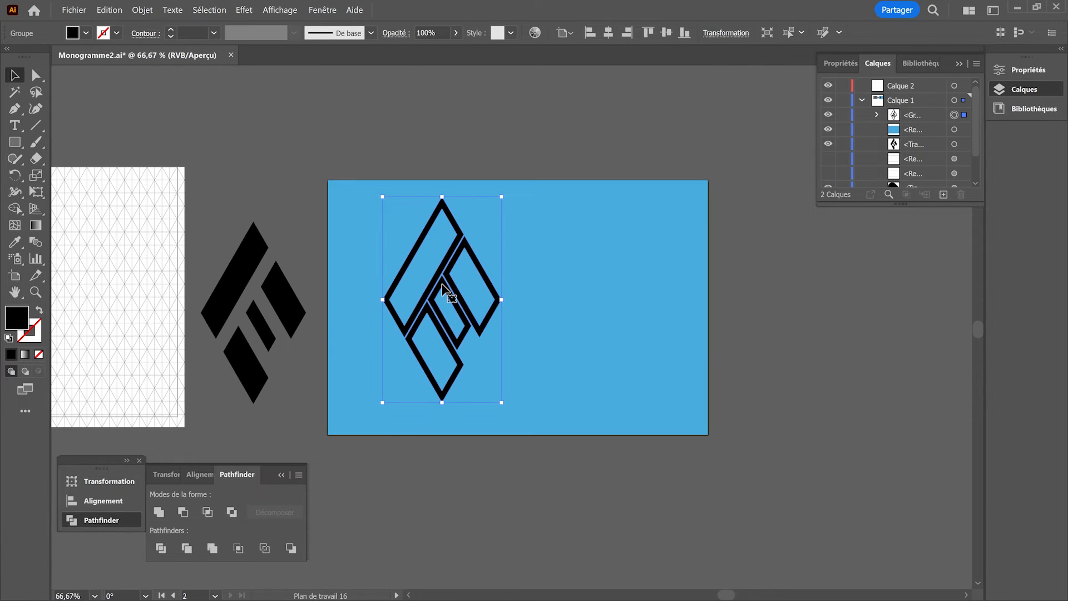
pyautogui.click(877, 114)
pyautogui.moveTo(916, 204); pyautogui.dragTo(916, 285)
pyautogui.click(954, 129)
pyautogui.scroll(1, 479, 313)
pyautogui.moveTo(489, 315); pyautogui.dragTo(384, 315)
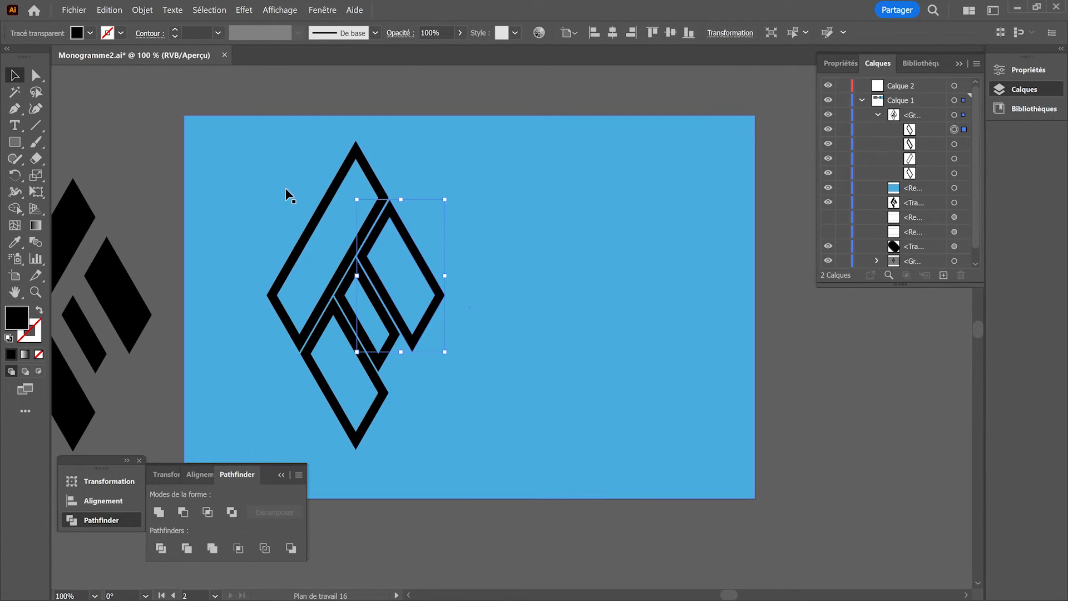
pyautogui.click(296, 190)
pyautogui.hotkey('ctrl', '2')
# Fill the interiors of the four outlined parallelograms with white using the Shape Builder tool.
pyautogui.moveTo(253, 134); pyautogui.dragTo(482, 461)
pyautogui.hotkey('shift', 'm')
pyautogui.click(74, 34)
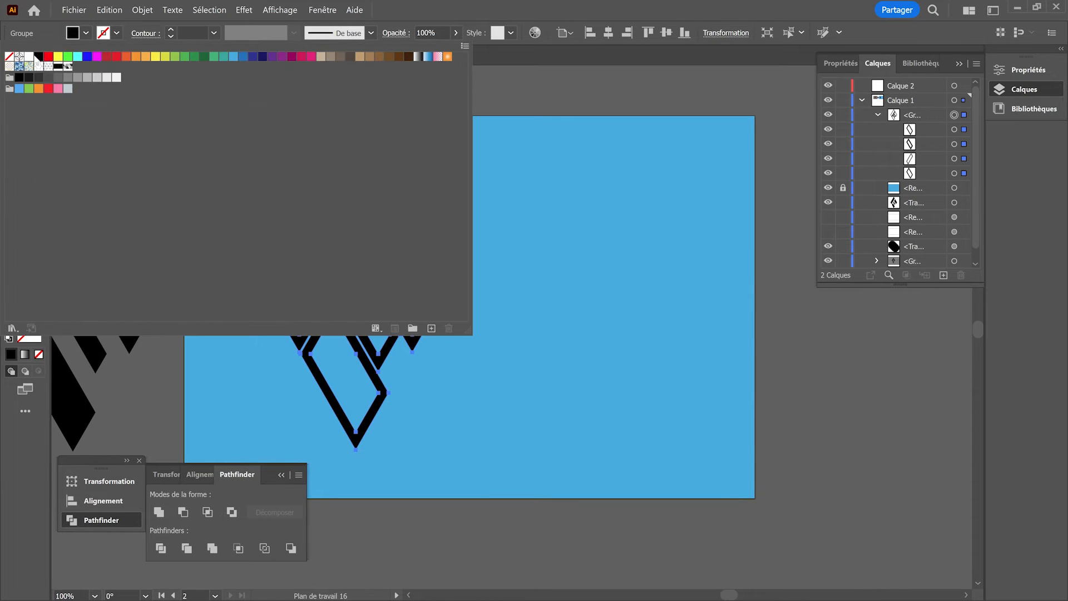
pyautogui.click(31, 56)
pyautogui.click(417, 7)
pyautogui.click(328, 240)
pyautogui.click(400, 275)
pyautogui.click(367, 315)
pyautogui.click(345, 373)
pyautogui.click(15, 75)
pyautogui.click(474, 403)
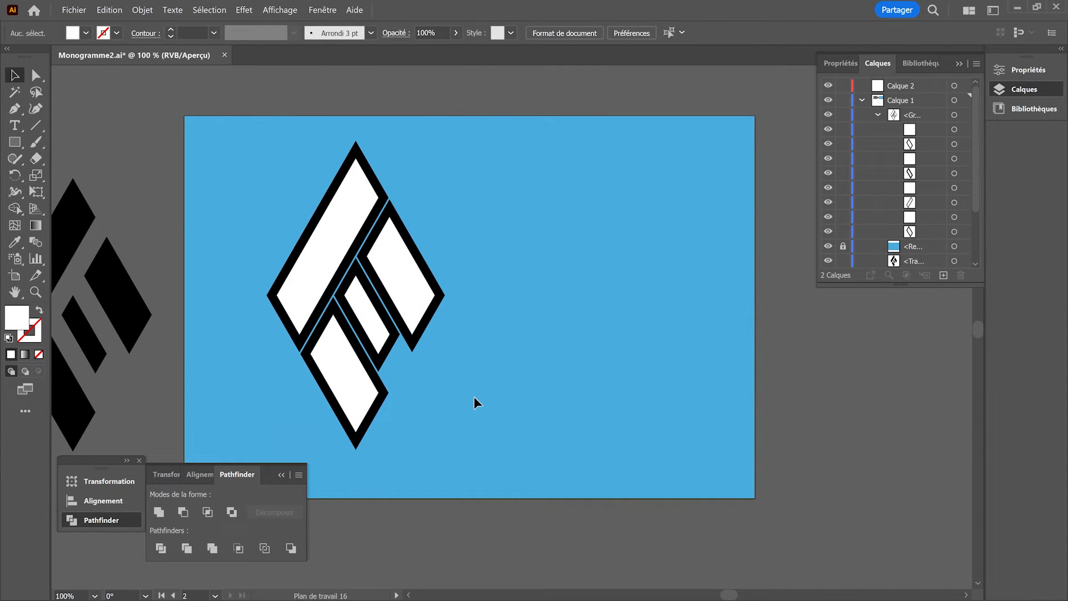
# Add the text E beside the outlined monogram on the blue artboard, enlarge it and position it to the monogram's right.
pyautogui.click(15, 125)
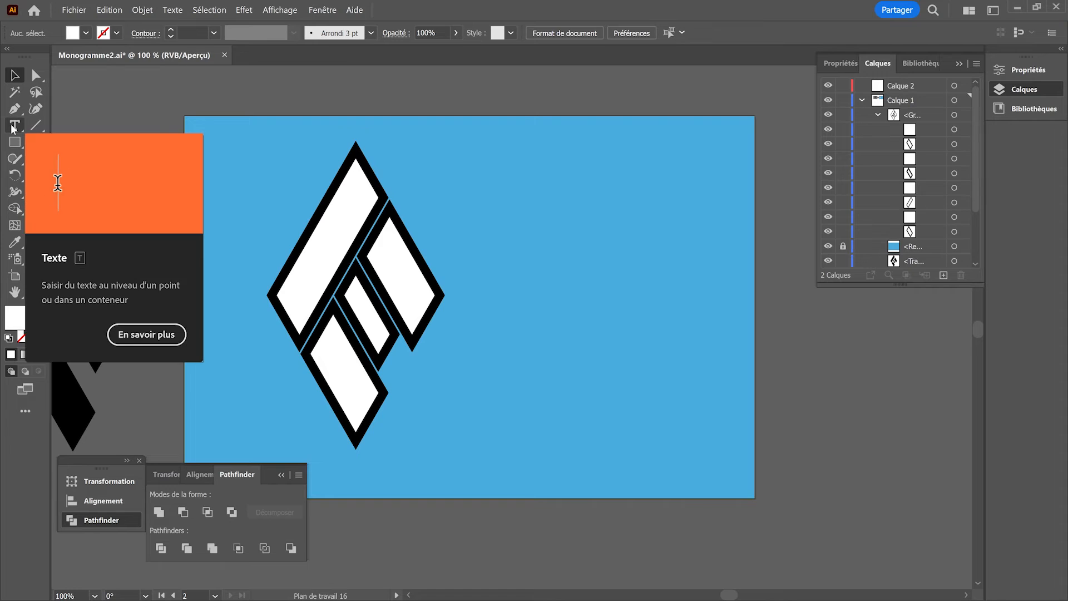
pyautogui.click(474, 228)
pyautogui.write('E')
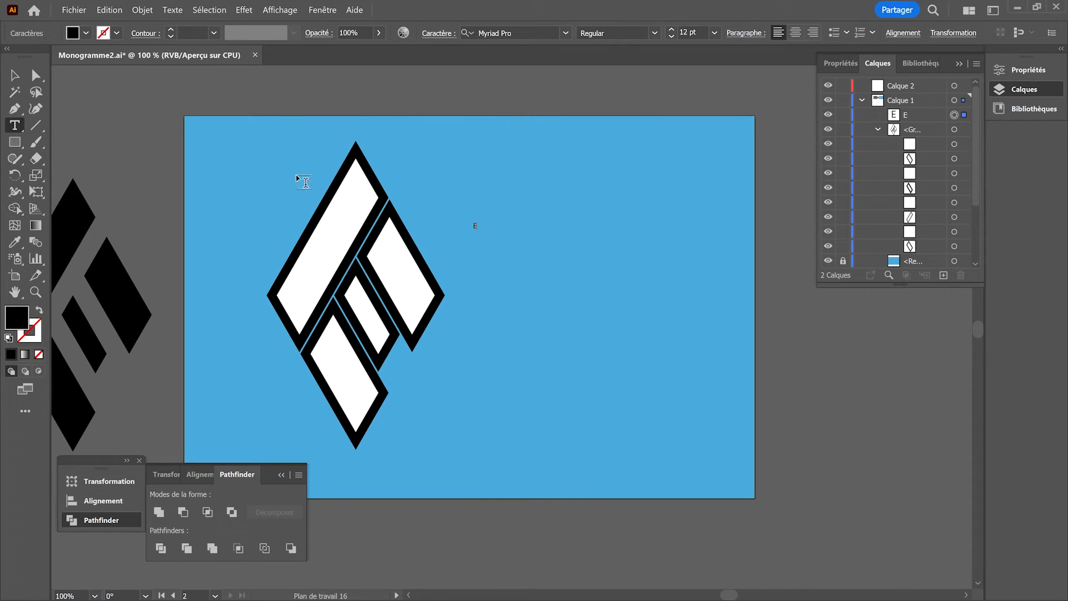
pyautogui.click(15, 75)
pyautogui.moveTo(475, 231); pyautogui.dragTo(567, 459)
pyautogui.moveTo(469, 264); pyautogui.dragTo(515, 252)
pyautogui.click(234, 272)
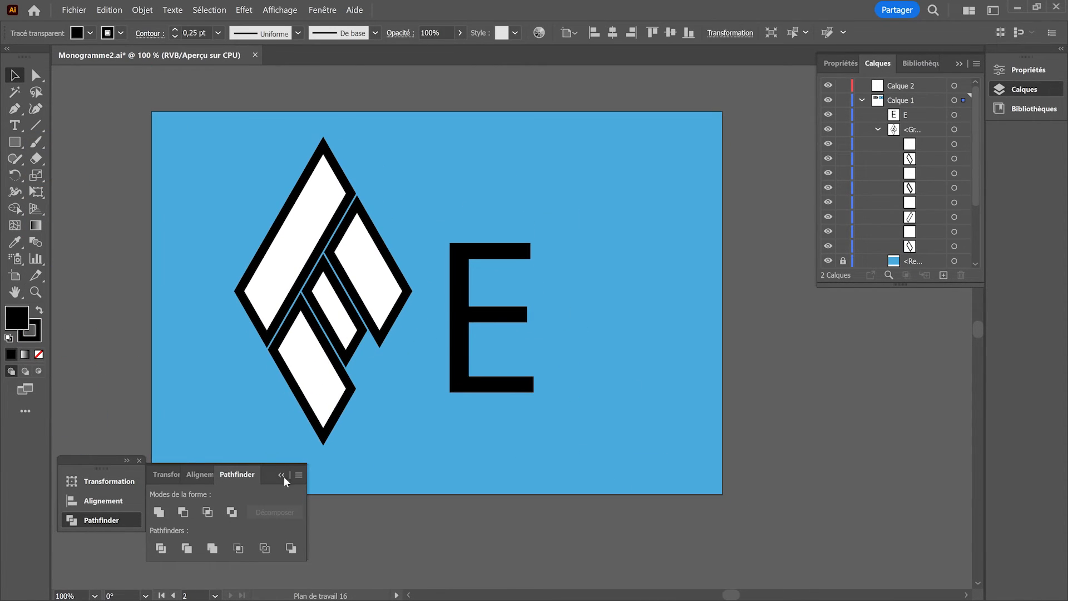